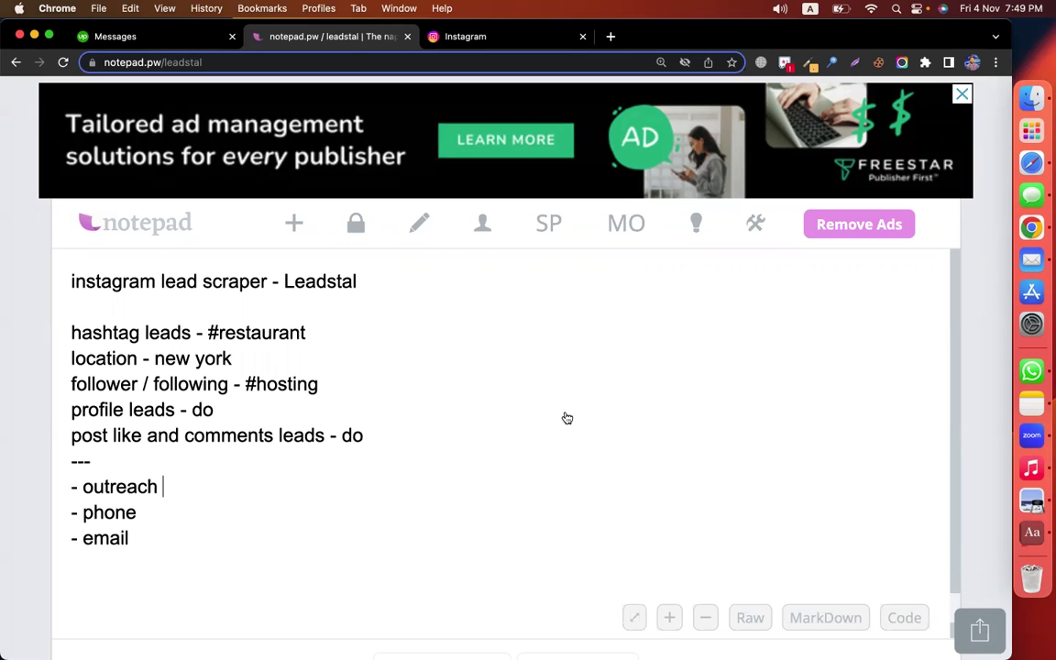
# - Open the leadstal.com website alongside the notes and Instagram pages
pyautogui.press('super+t')
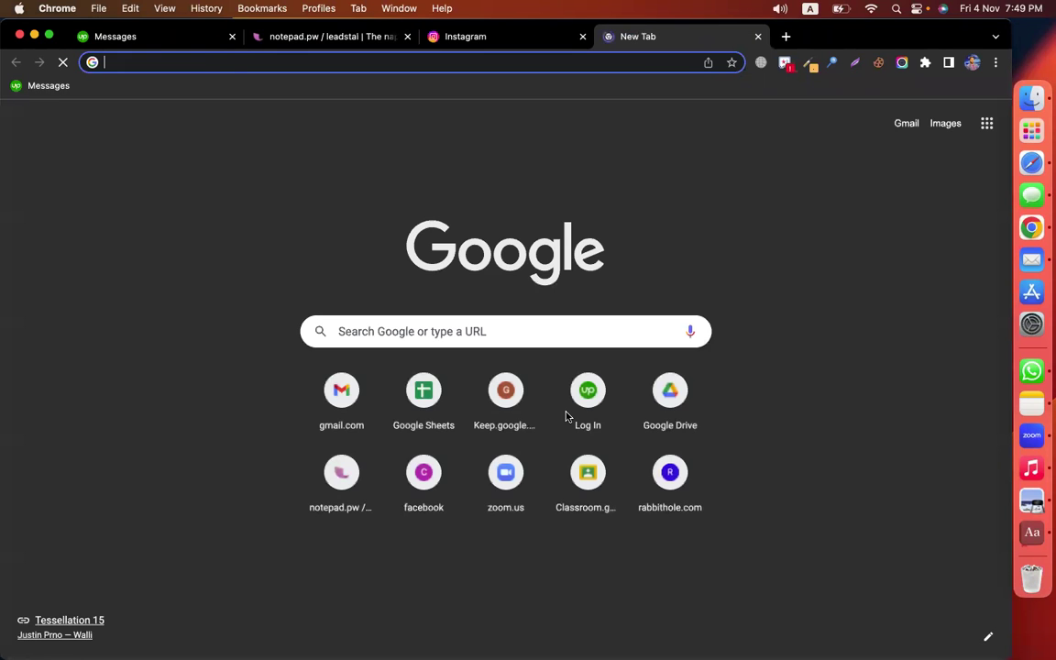
pyautogui.write('le')
pyautogui.press('Return')
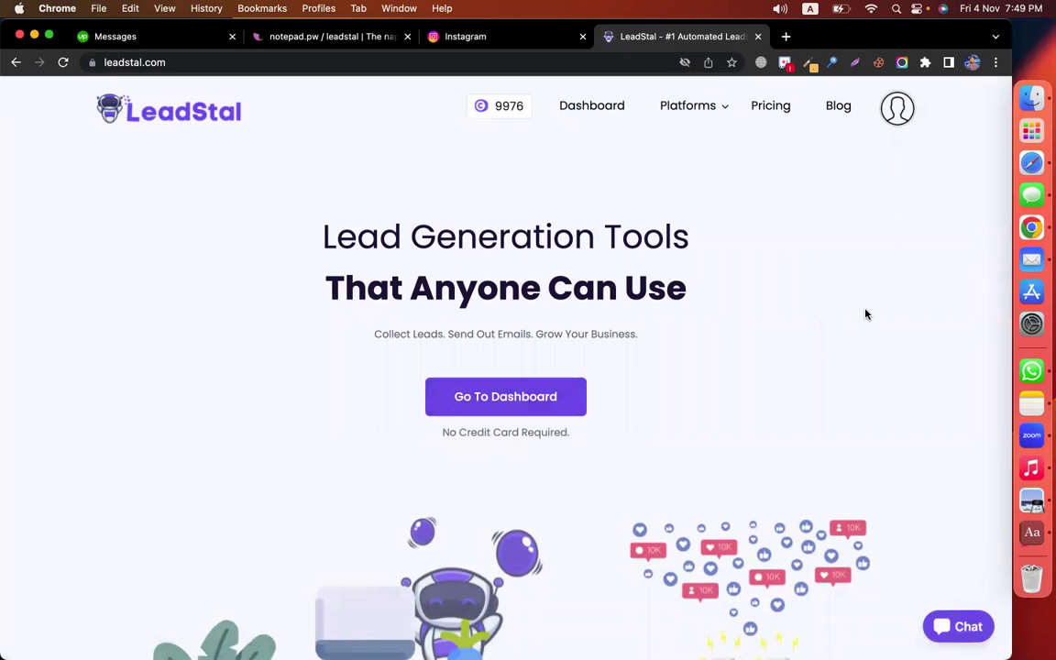
# - Review the "hashtag leads - #restaurant" line in the notepad.pw notes
pyautogui.click(330, 37)
pyautogui.scroll(-1, 385, 365)
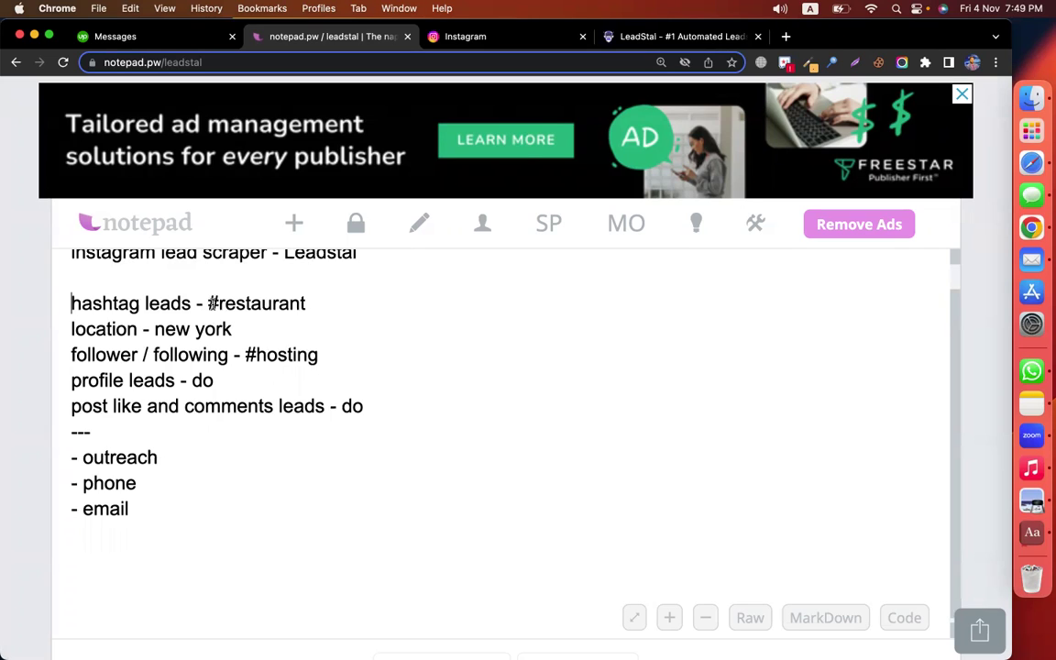
pyautogui.moveTo(208, 302); pyautogui.dragTo(373, 303)
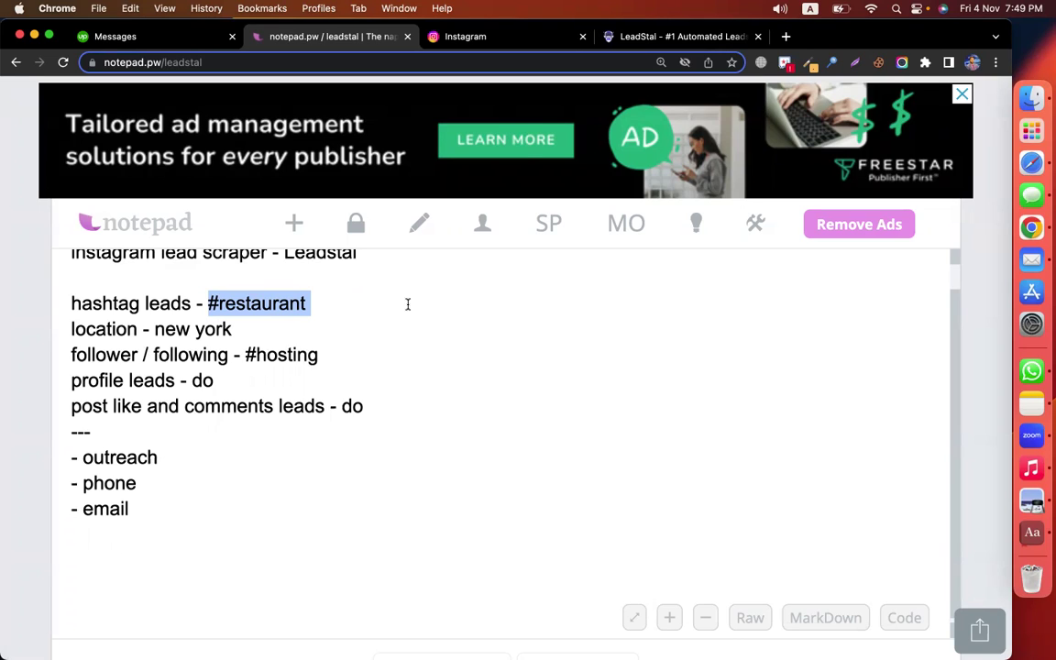
pyautogui.click(151, 306)
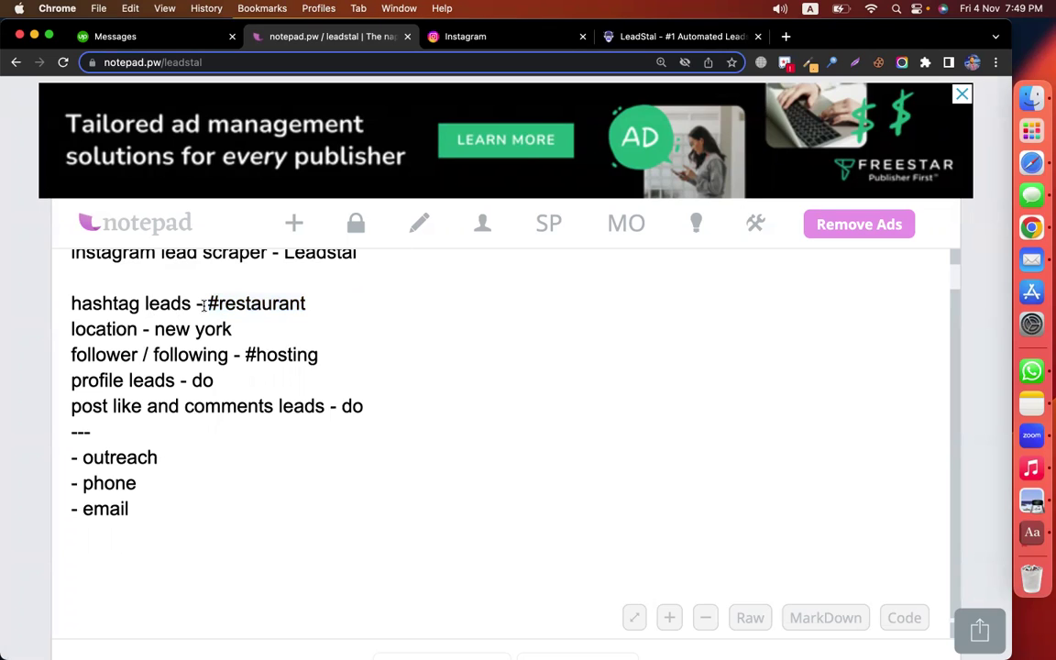
pyautogui.moveTo(204, 303); pyautogui.dragTo(48, 305)
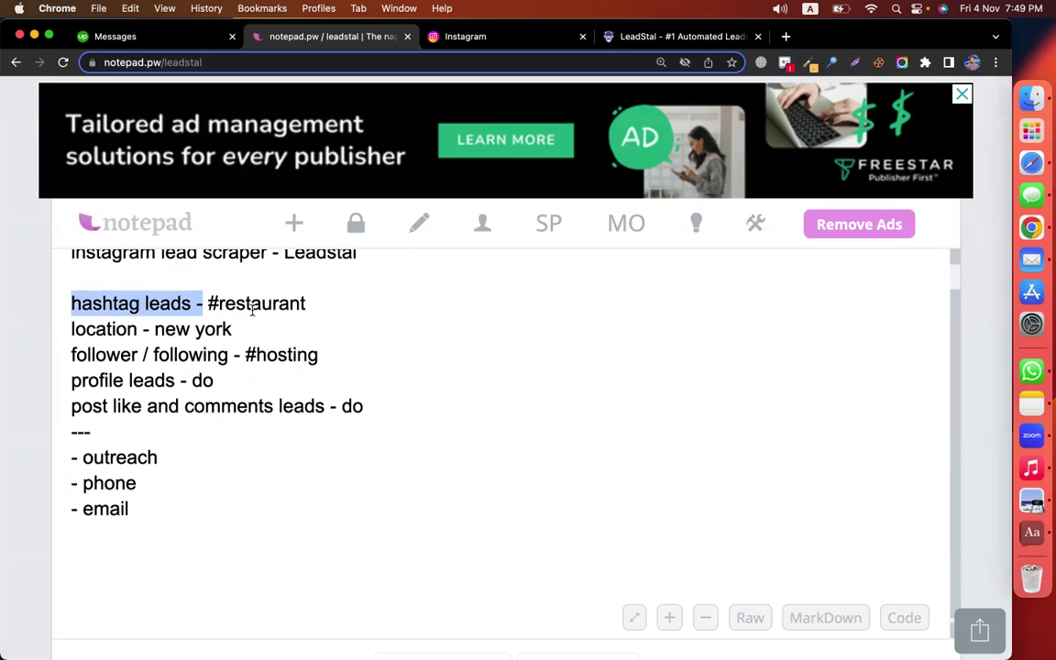
pyautogui.moveTo(335, 304); pyautogui.dragTo(36, 304)
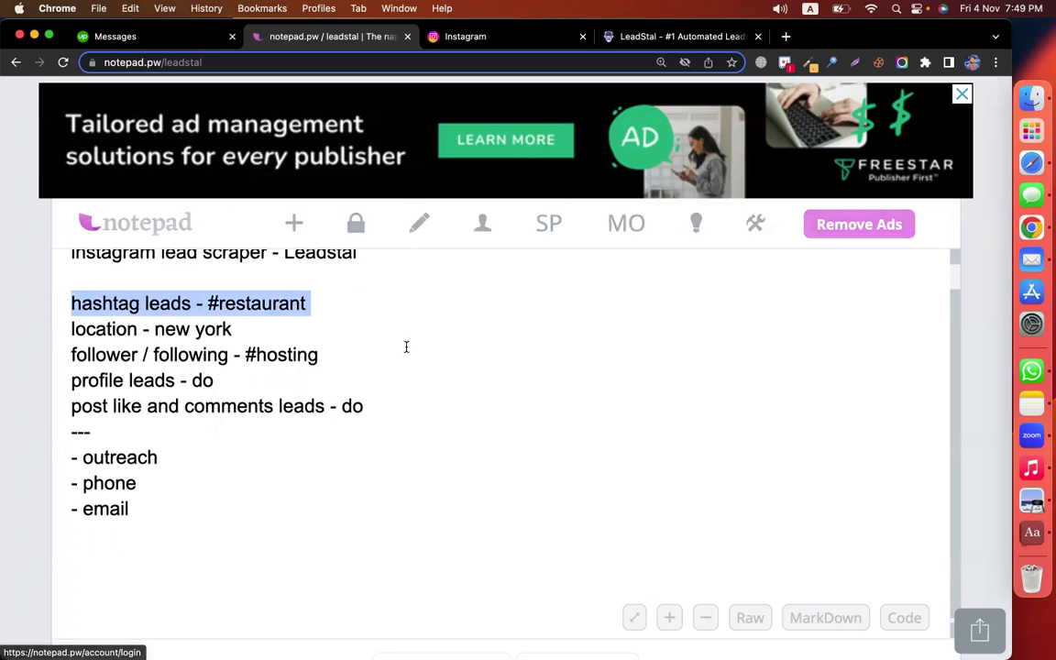
# - Install the IG Scraper & Email Finder | LeadStal extension in Chrome from LeadStal's Instagram Leads Generator page
pyautogui.click(651, 39)
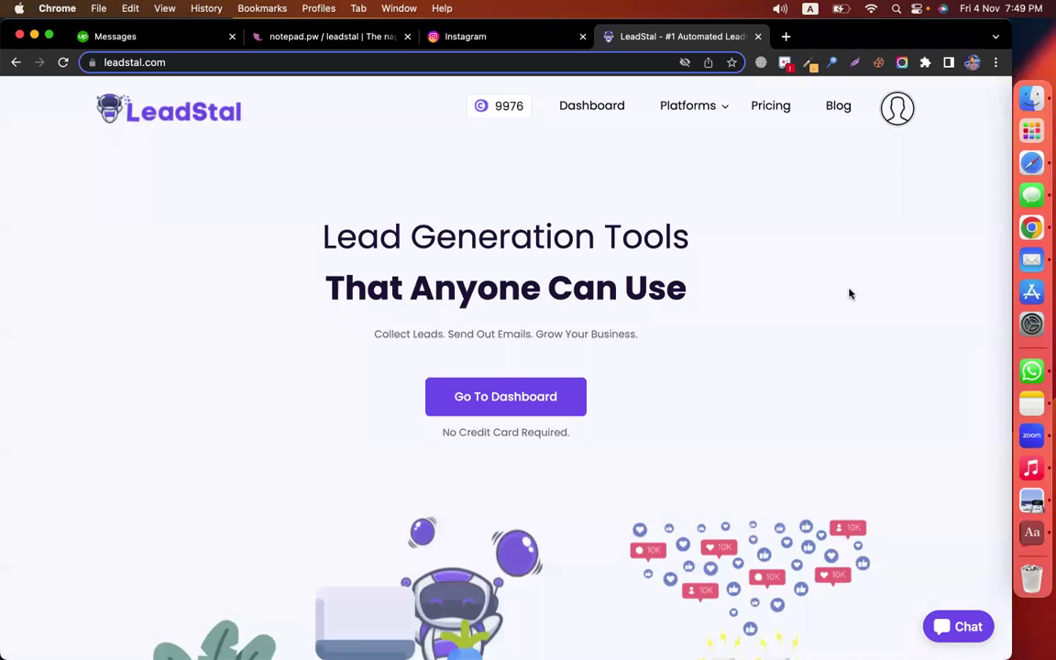
pyautogui.moveTo(672, 111)
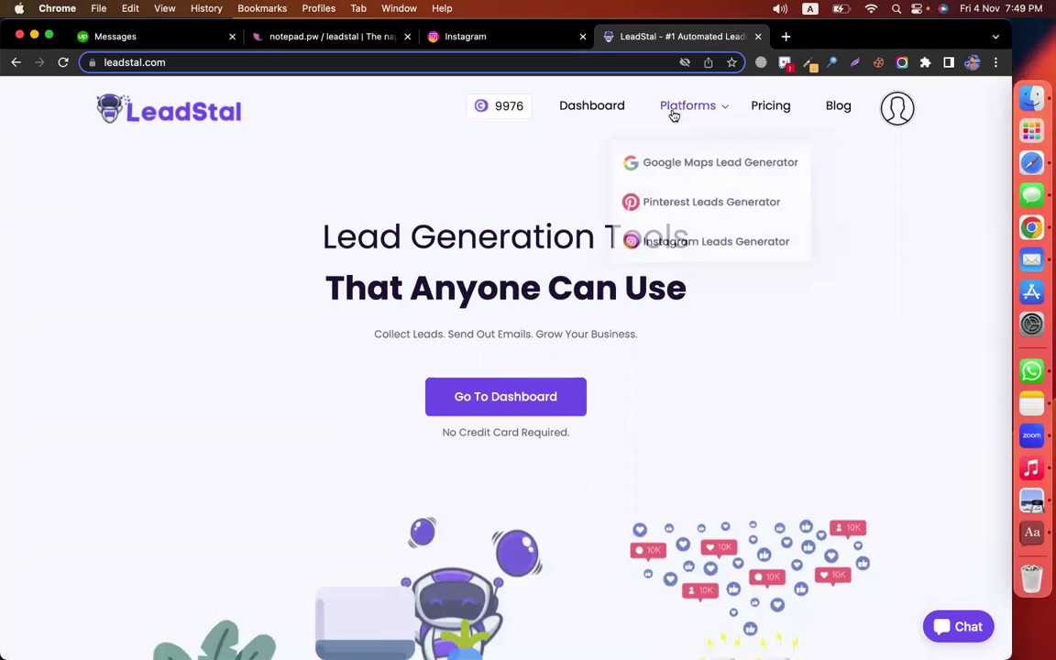
pyautogui.click(703, 248)
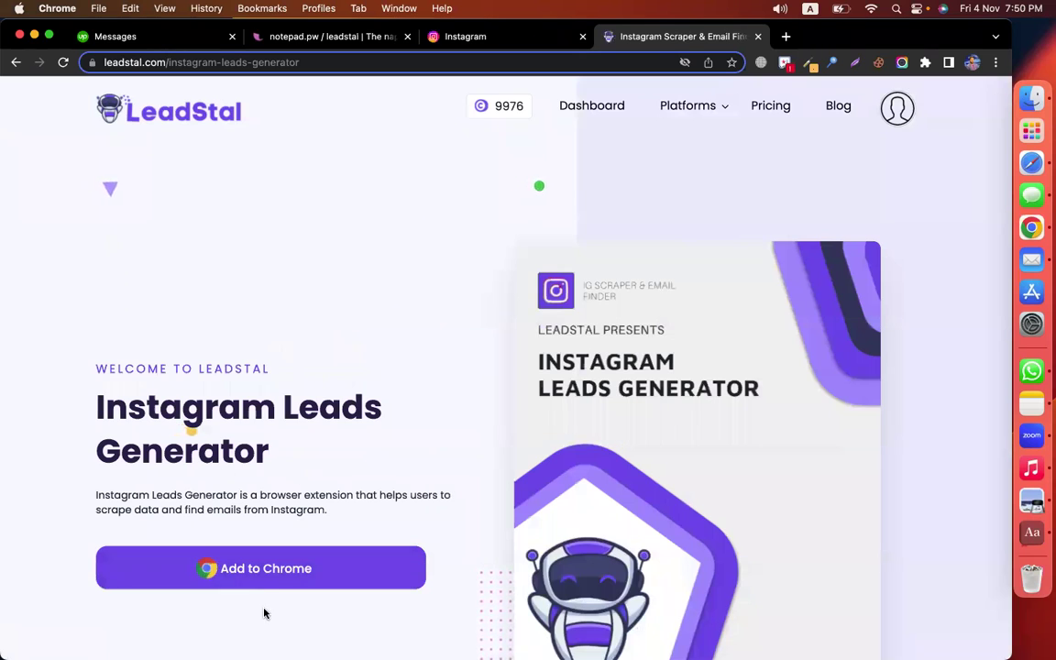
pyautogui.click(254, 573)
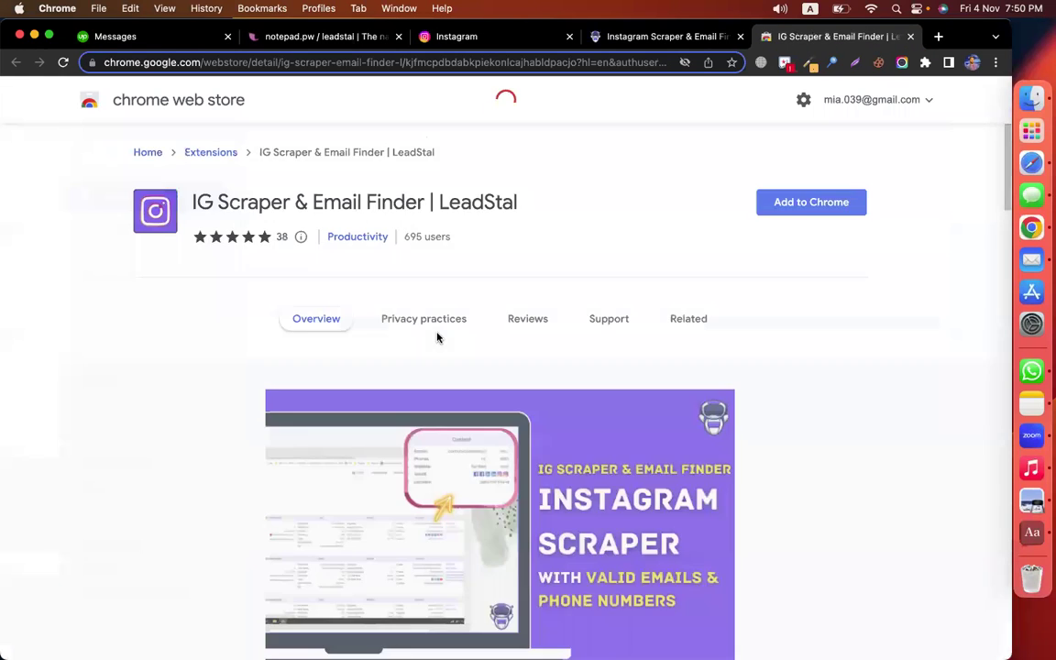
pyautogui.click(832, 205)
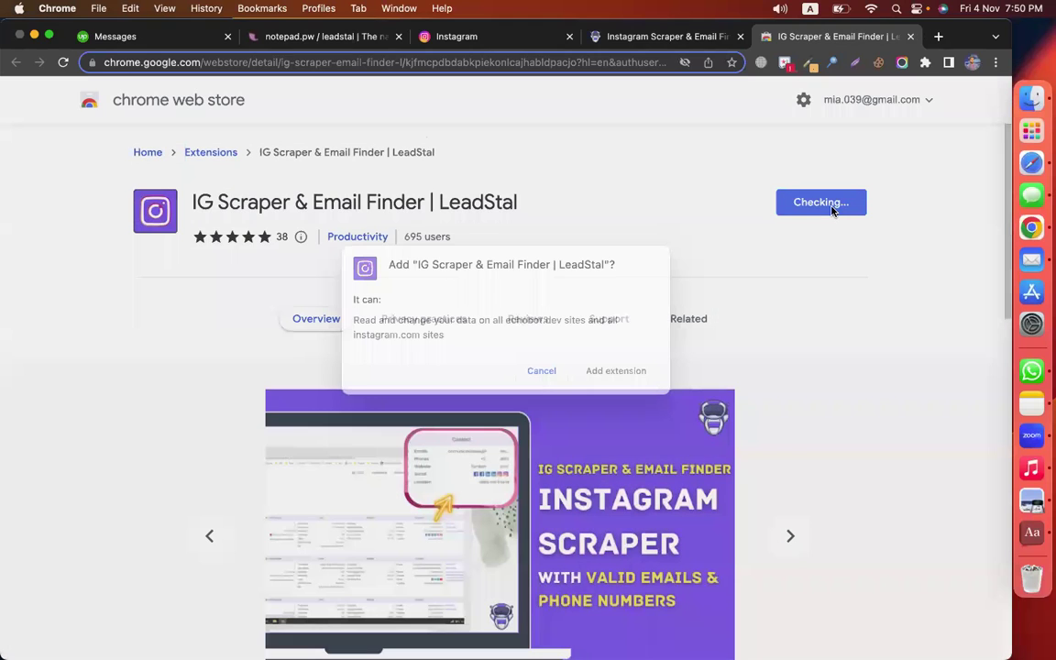
pyautogui.click(628, 387)
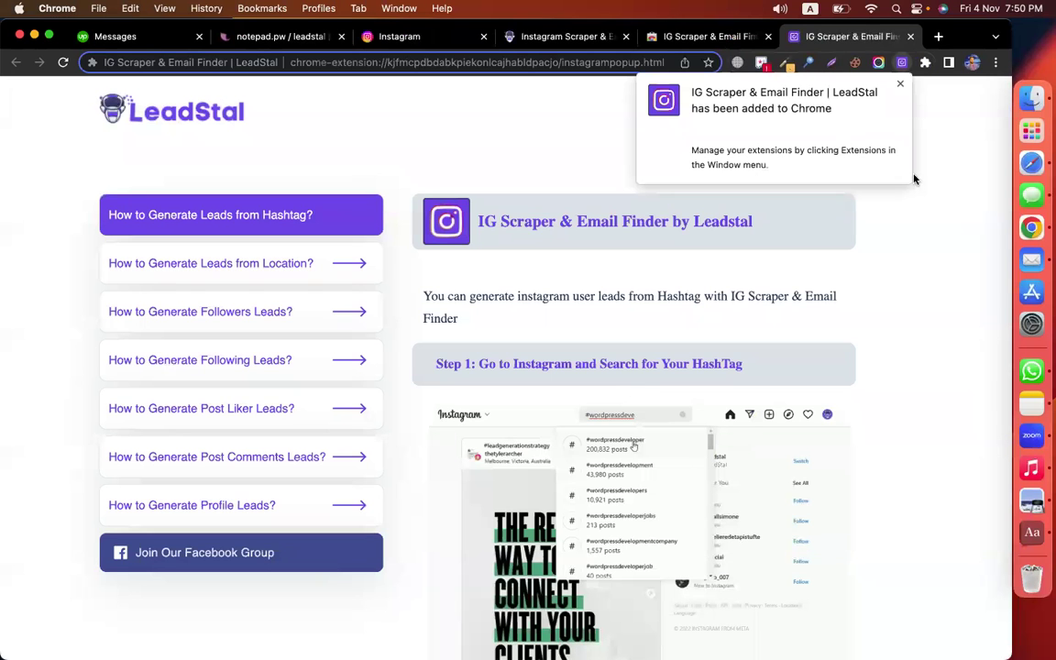
# - Pin the IG Scraper & Email Finder extension so it stays visible in the browser
pyautogui.click(925, 62)
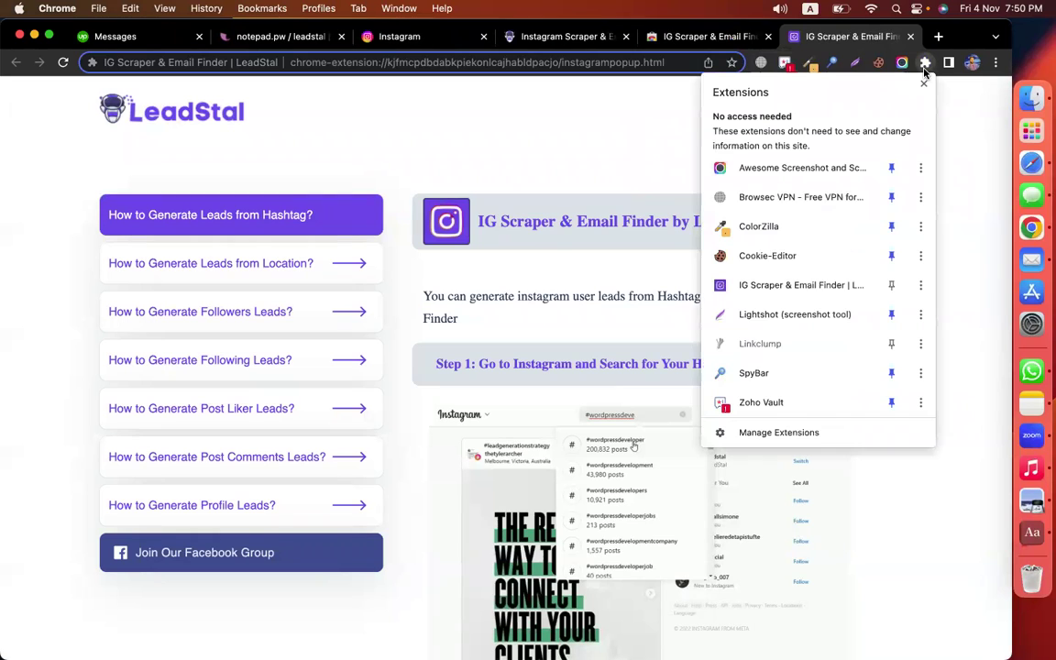
pyautogui.click(894, 290)
pyautogui.click(604, 156)
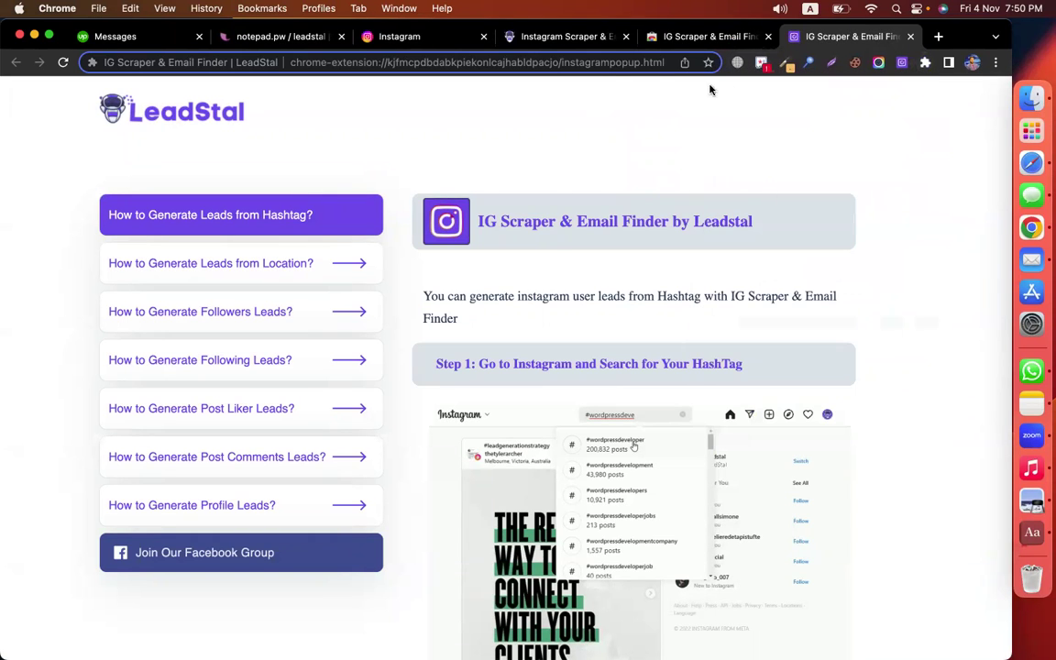
# - Close the Instagram Leads Generator page, its Chrome Web Store listing and the extension's guide page
pyautogui.click(626, 37)
pyautogui.click(626, 37)
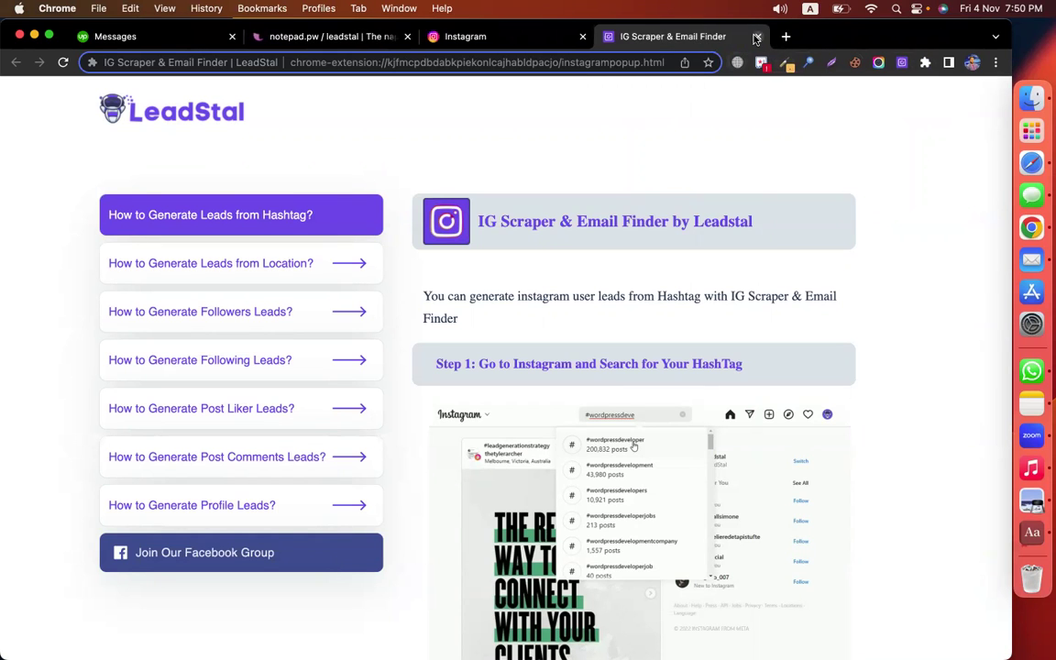
pyautogui.click(756, 37)
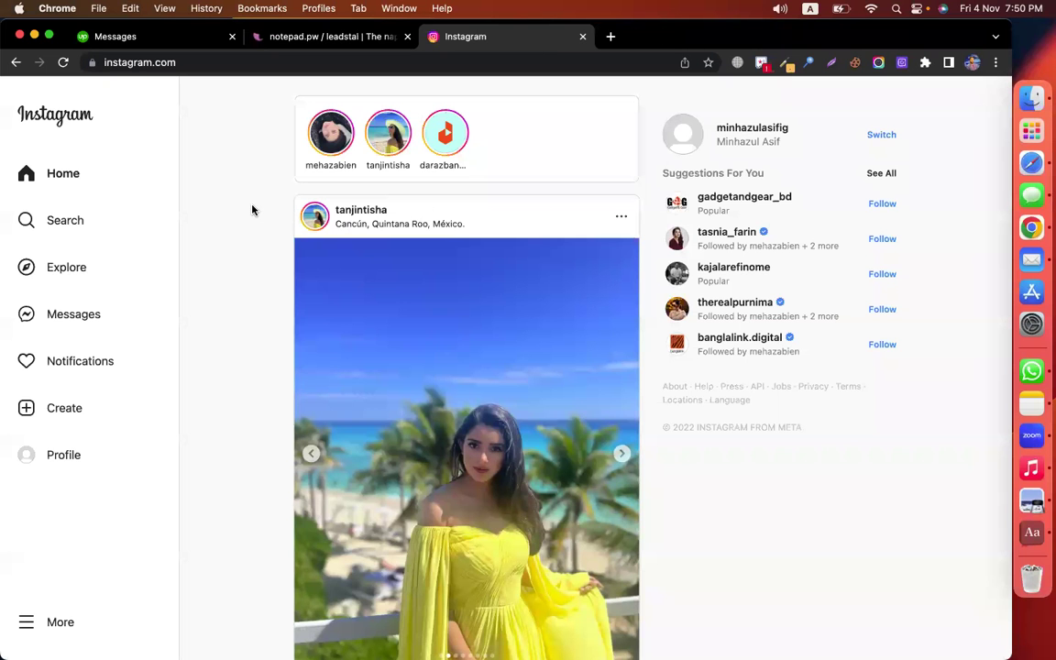
# - Copy #restaurant from the notes, search for it on Instagram and open the #restaurant hashtag page
pyautogui.click(286, 38)
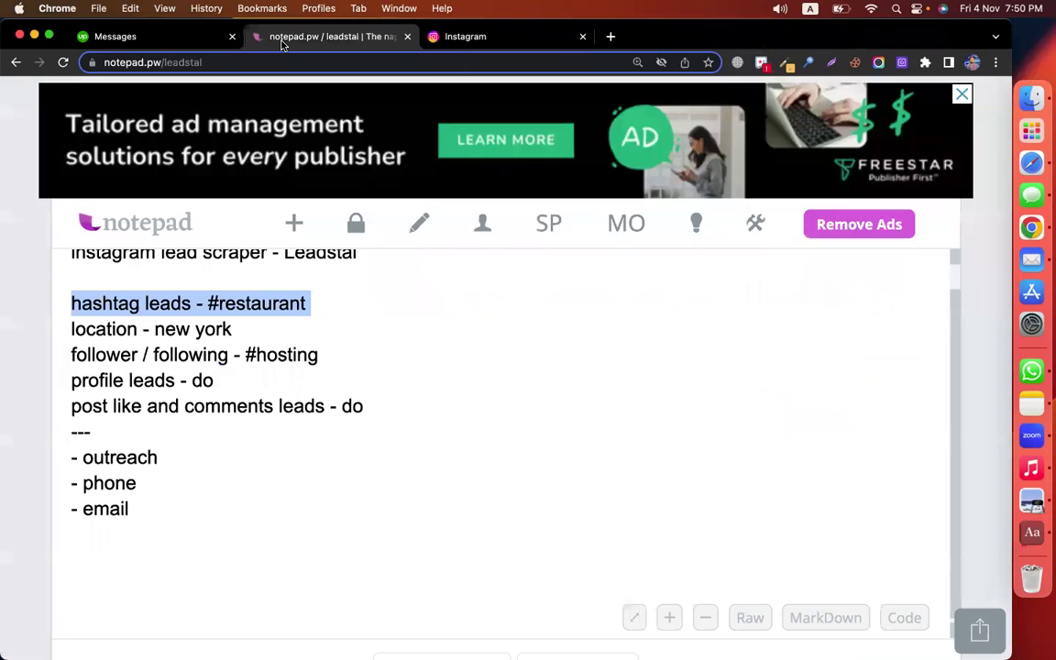
pyautogui.click(259, 280)
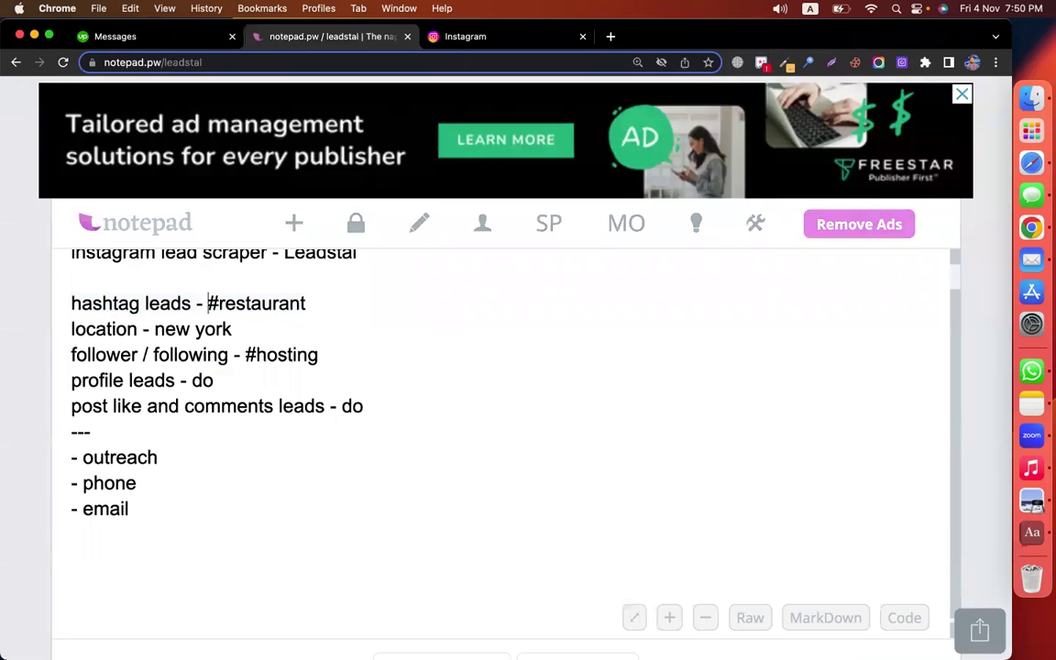
pyautogui.moveTo(208, 304); pyautogui.dragTo(309, 304)
pyautogui.press('super+c')
pyautogui.click(465, 36)
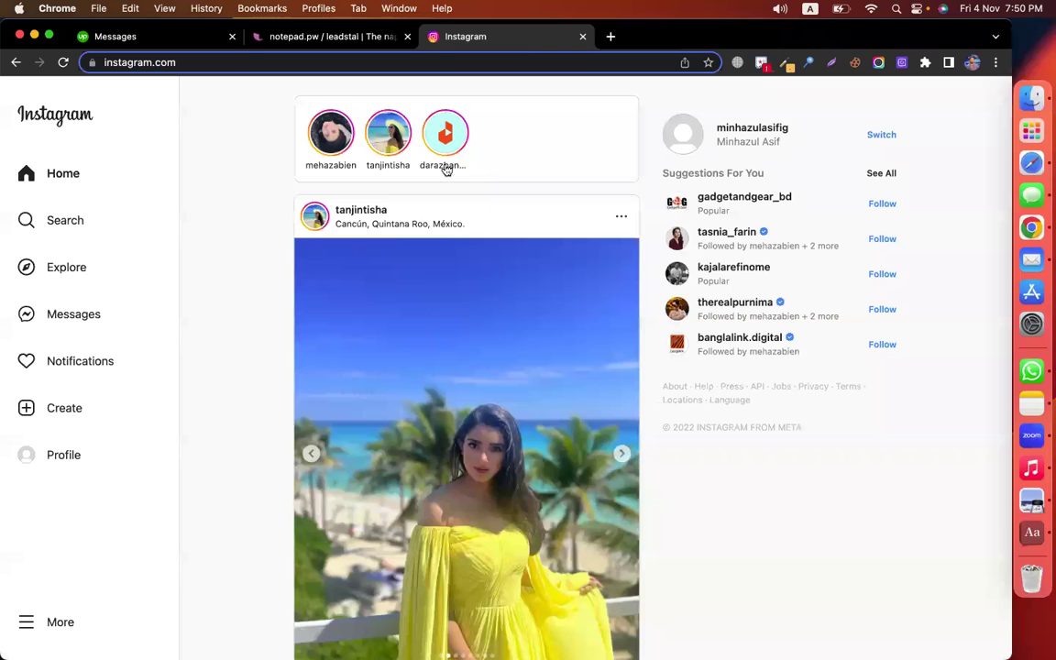
pyautogui.click(53, 225)
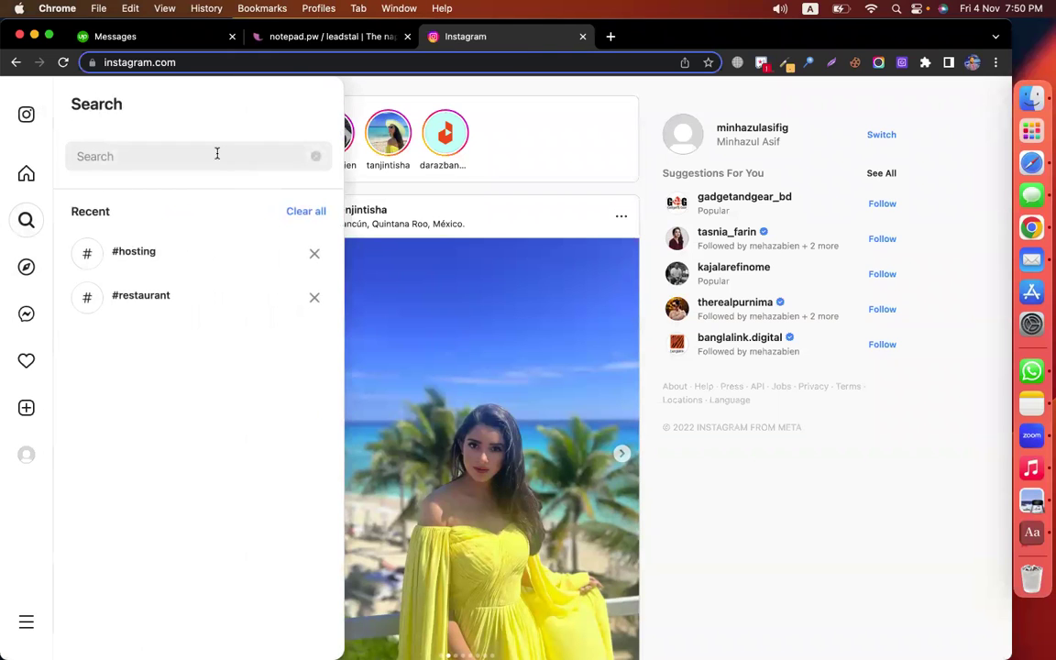
pyautogui.press('super+v')
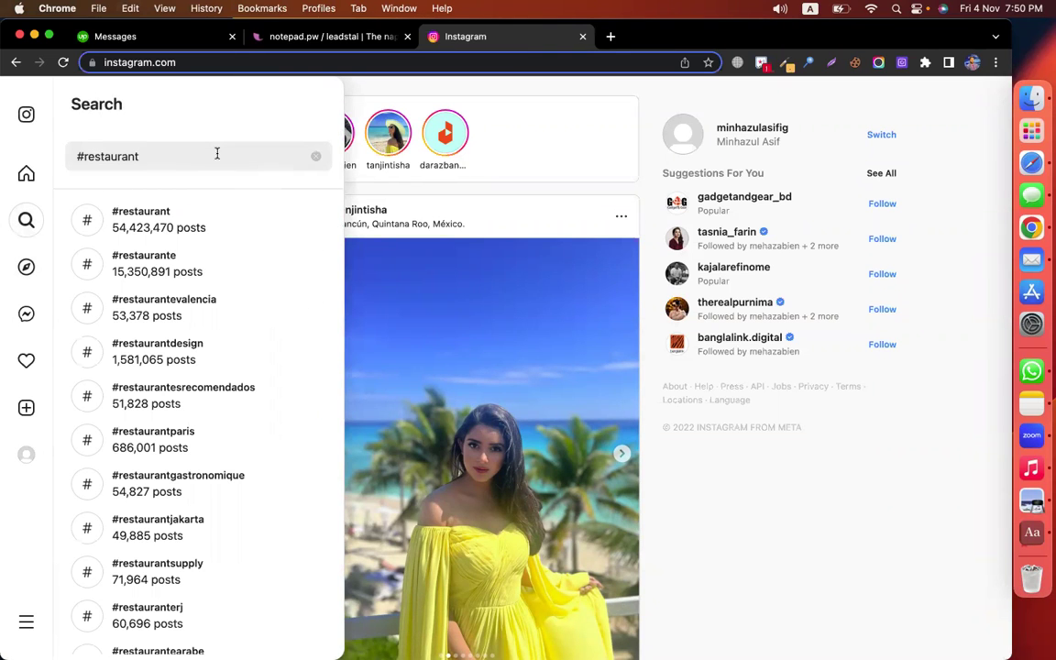
pyautogui.click(177, 230)
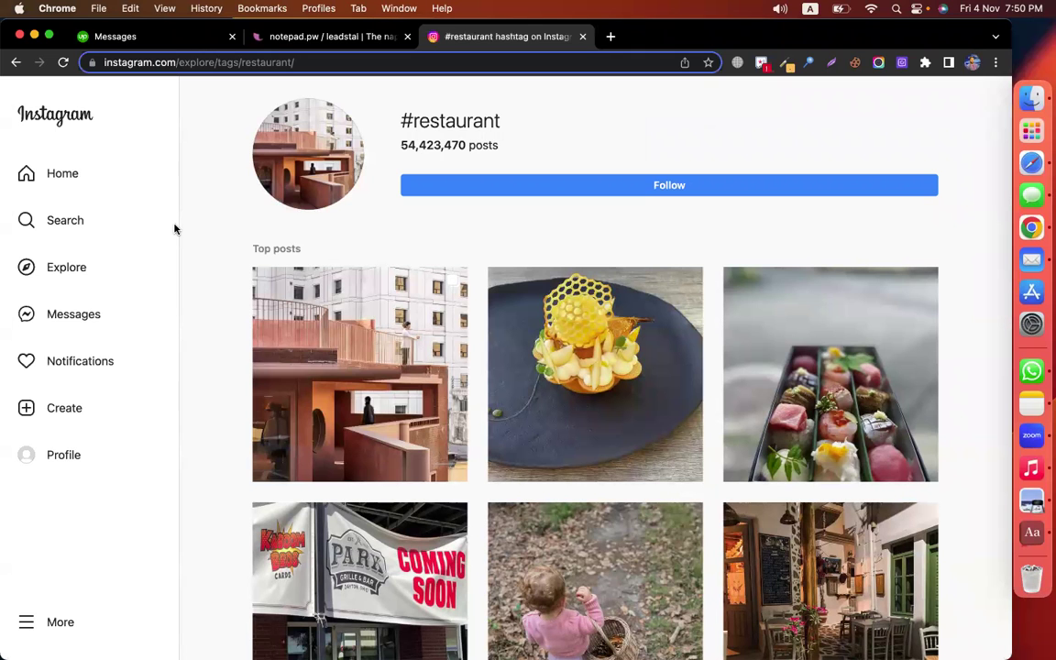
# - Look through the top and most recent #restaurant posts and check the IG Scraper extension's guide page
pyautogui.scroll(-1, 200, 363)
pyautogui.scroll(-5, 200, 364)
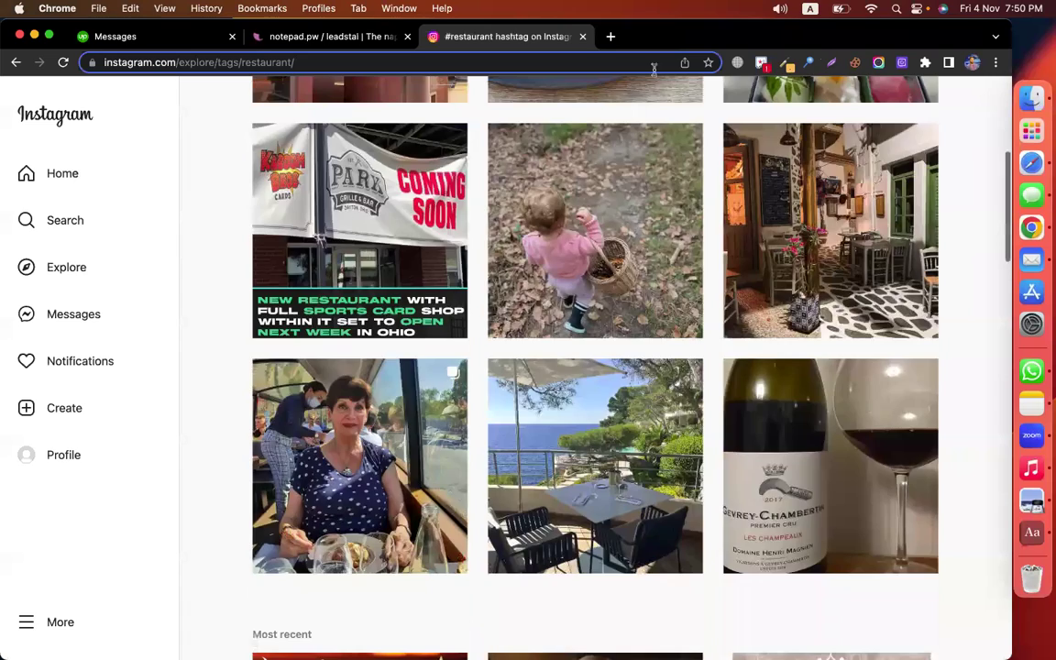
pyautogui.scroll(5, 743, 79)
pyautogui.click(900, 66)
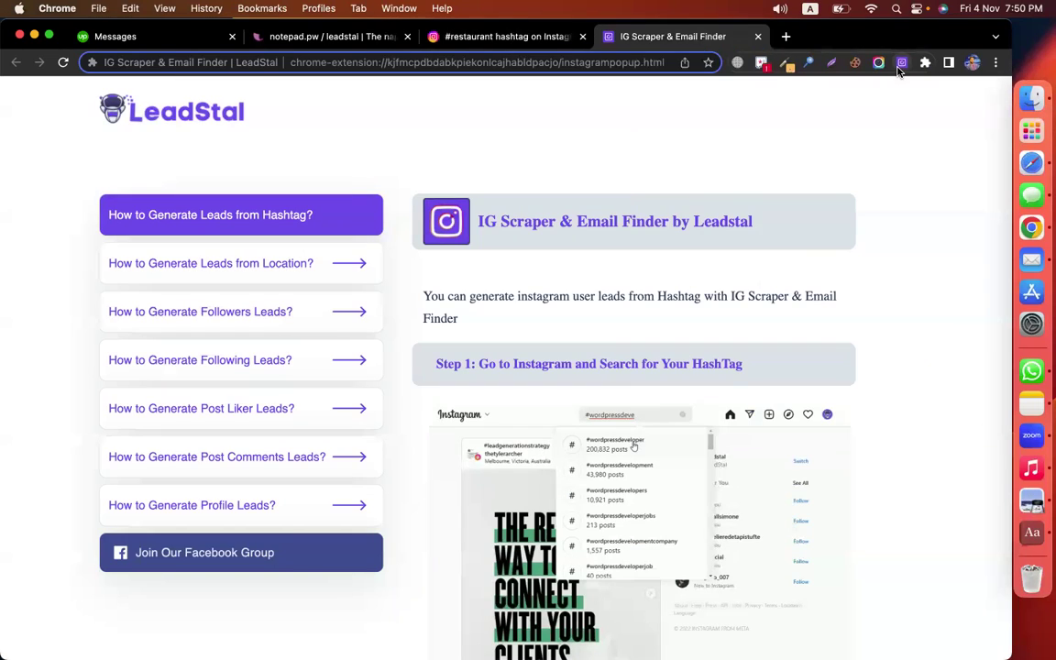
pyautogui.click(471, 35)
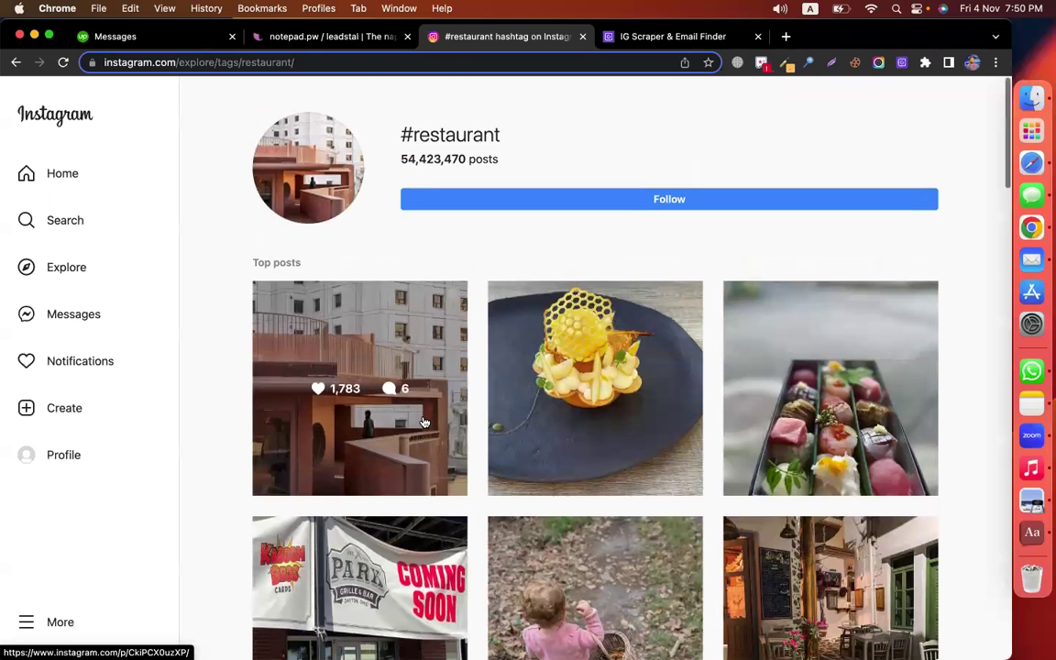
pyautogui.scroll(-3, 702, 401)
pyautogui.scroll(-5, 842, 625)
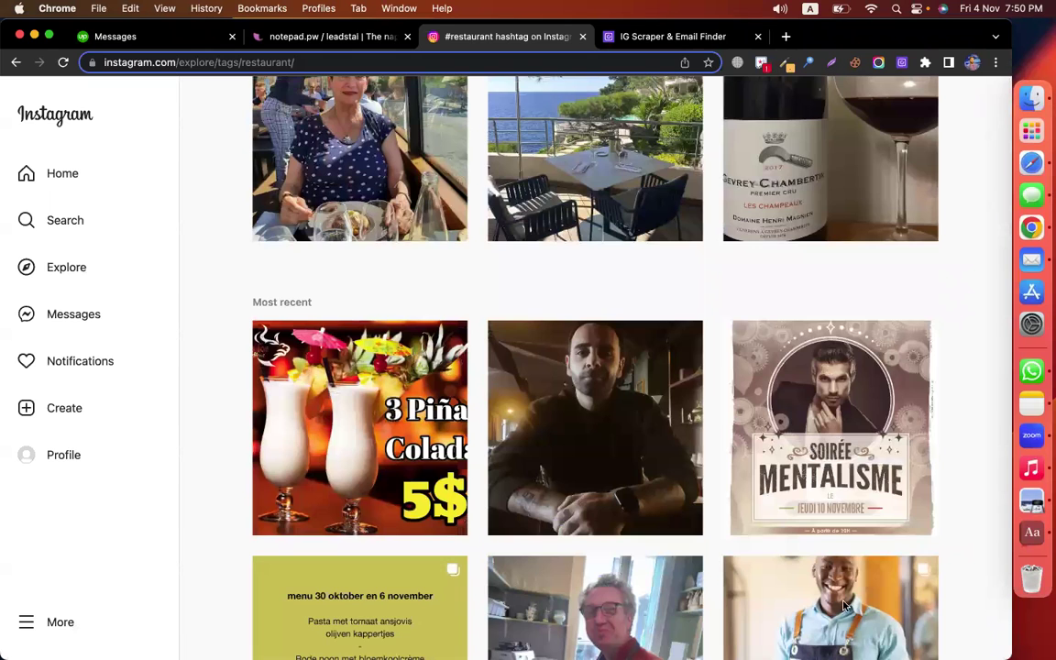
pyautogui.scroll(8, 797, 316)
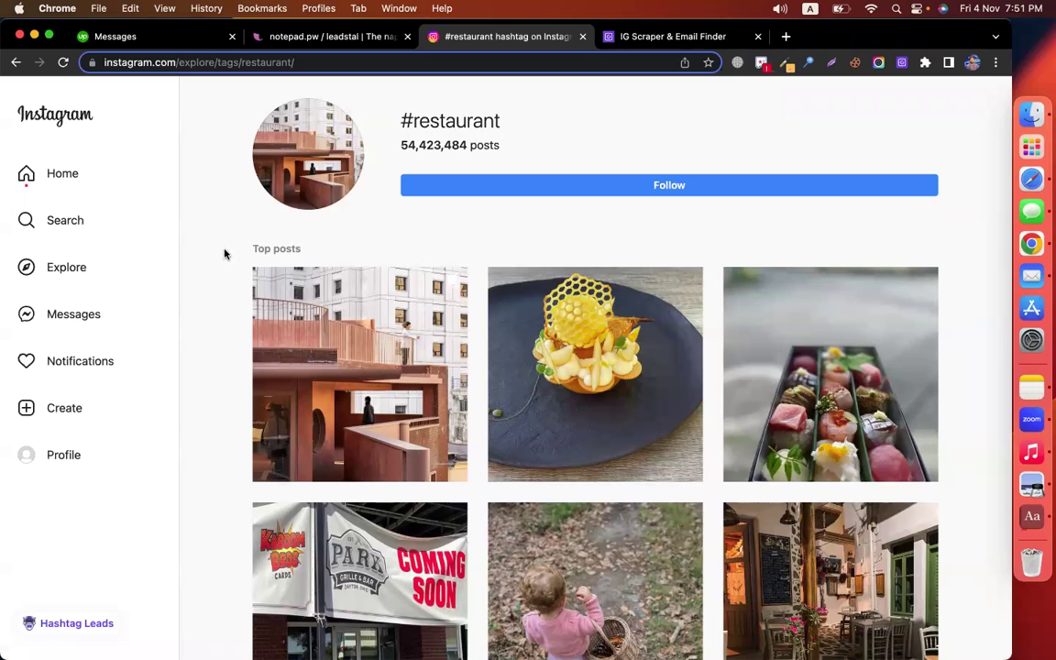
# - Collect LeadStal hashtag leads from the #restaurant page, stop the collection and open the results
pyautogui.click(59, 630)
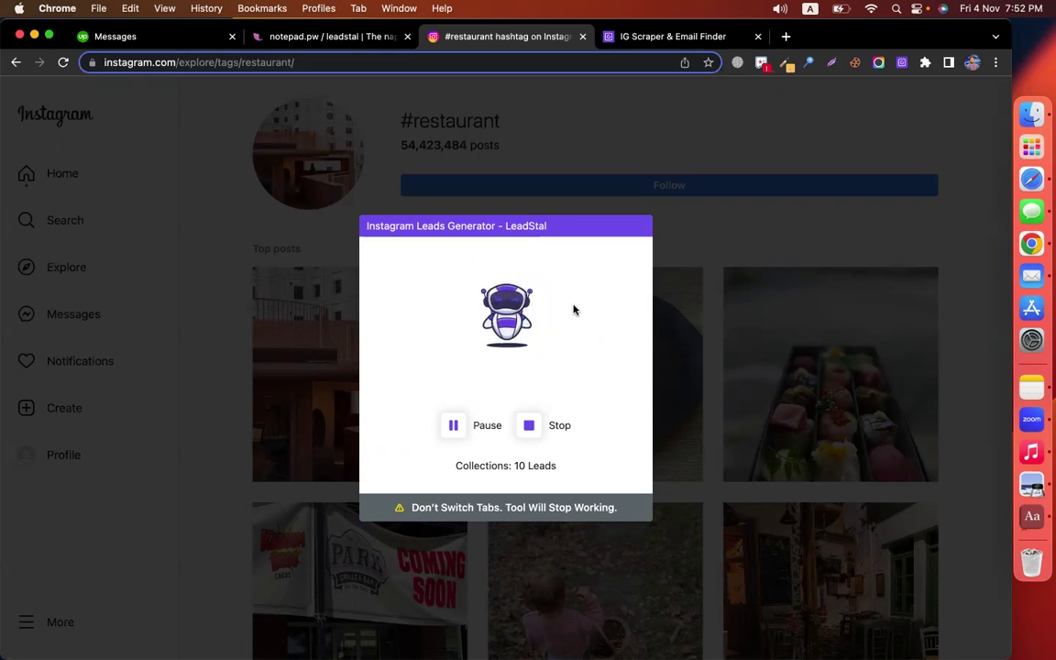
pyautogui.click(530, 426)
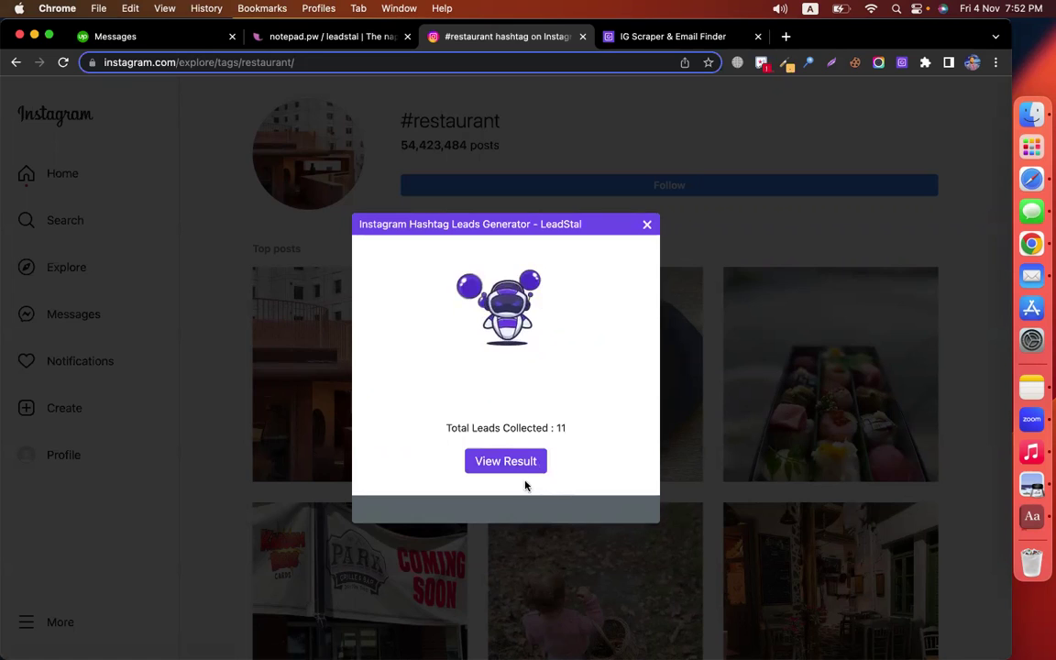
pyautogui.click(514, 468)
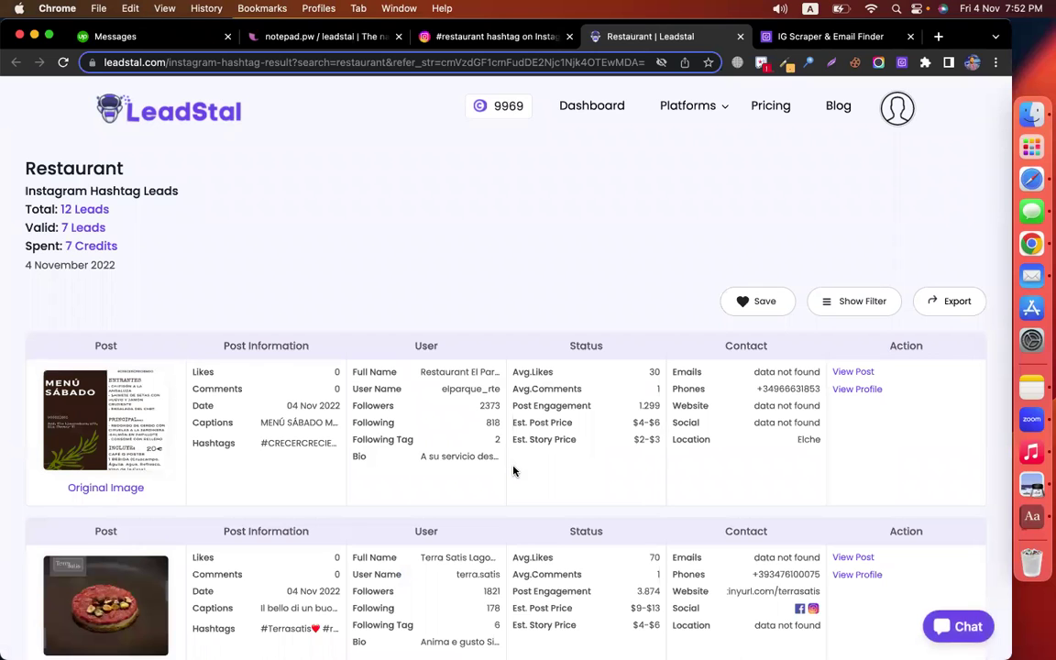
# - View the original Instagram post of the first restaurant lead in a separate tab and return to the lead results
pyautogui.scroll(-3, 431, 370)
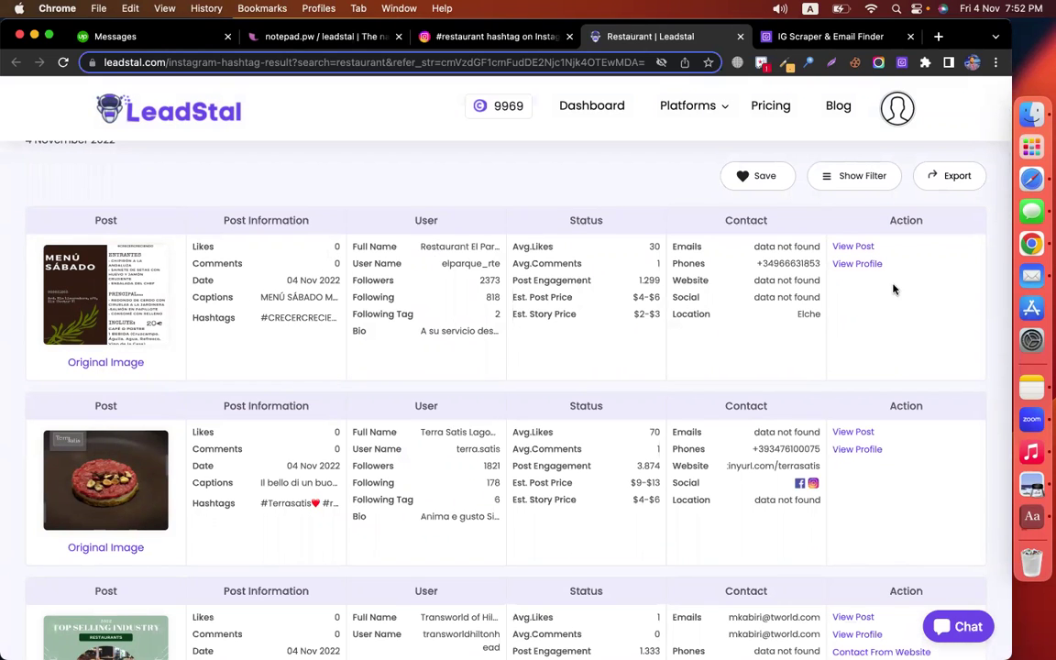
pyautogui.rightClick(851, 246)
pyautogui.click(741, 227)
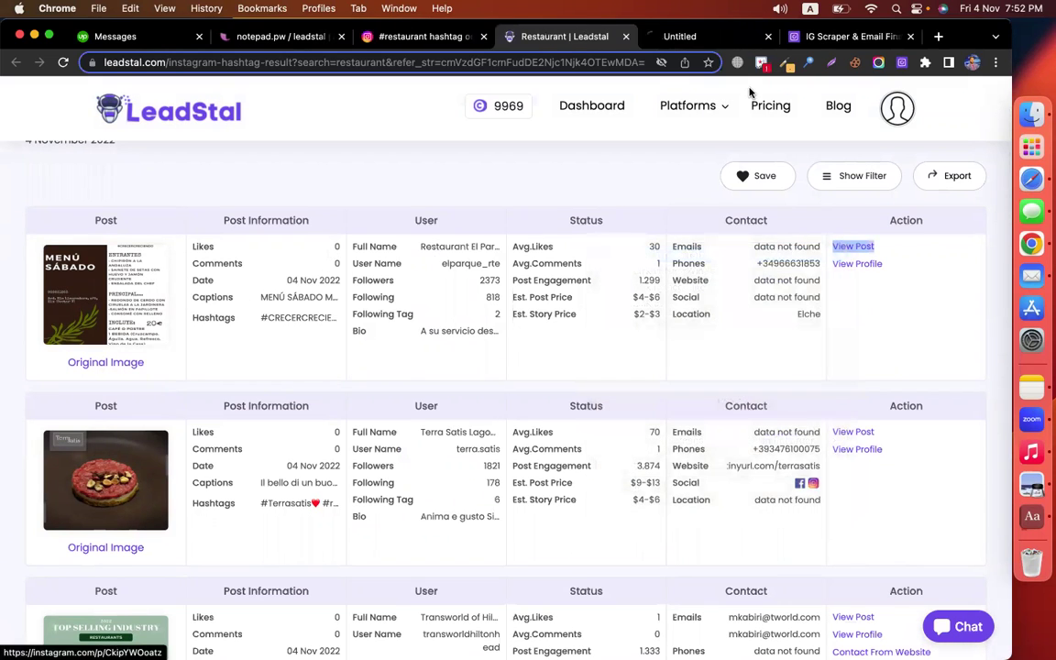
pyautogui.click(702, 37)
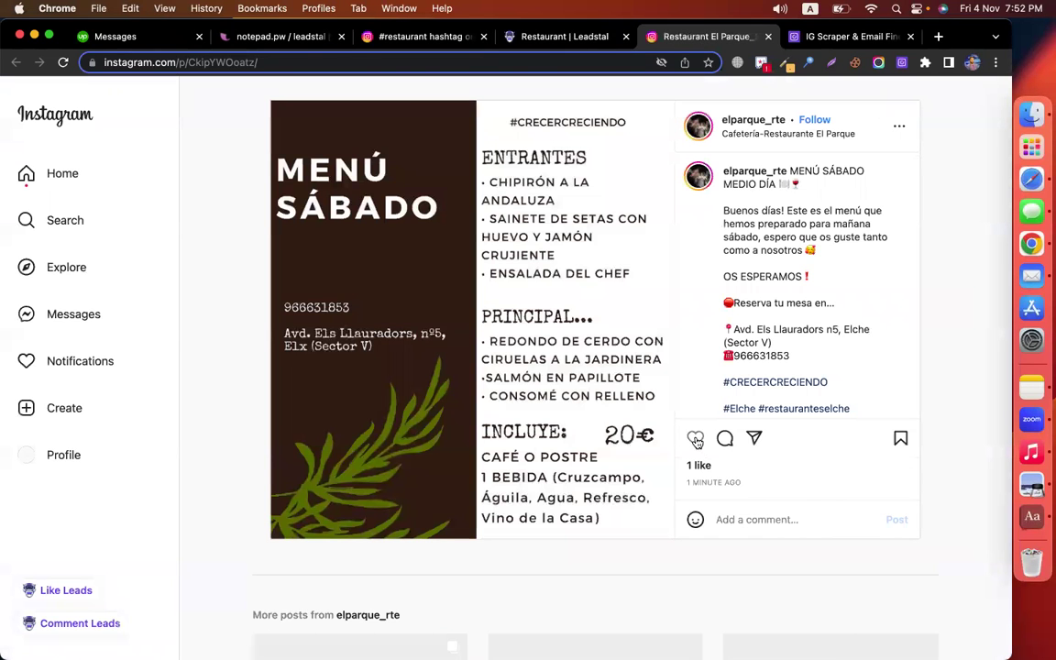
pyautogui.click(550, 37)
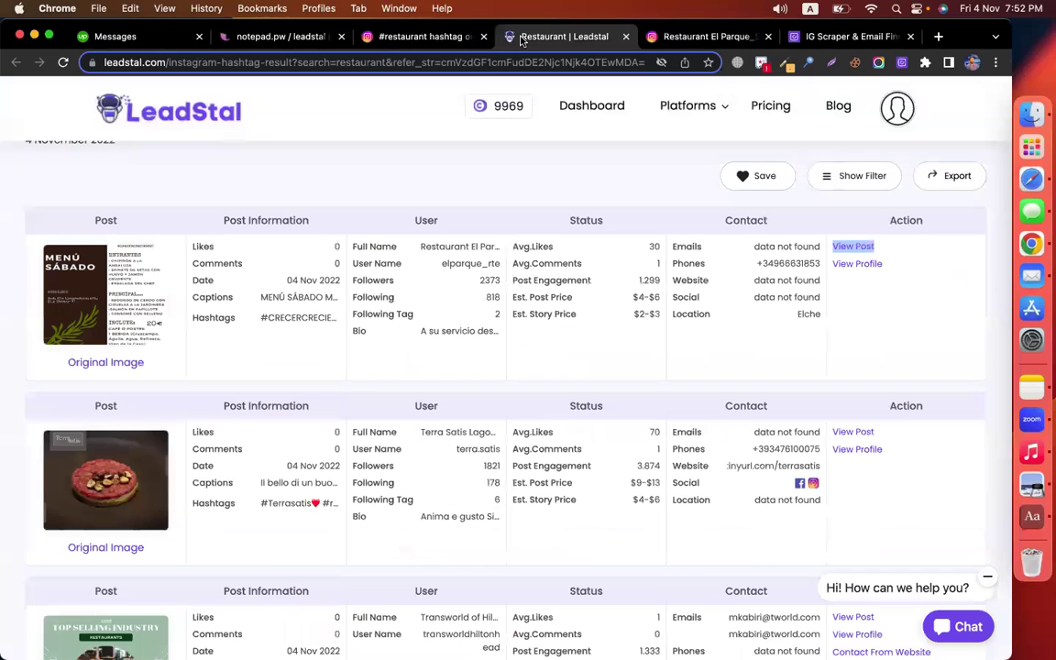
# - Check the first restaurant lead's user name, follower count and contact fields, and compare the lead with its Instagram post
pyautogui.doubleClick(431, 246)
pyautogui.click(443, 265)
pyautogui.moveTo(443, 265); pyautogui.dragTo(523, 264)
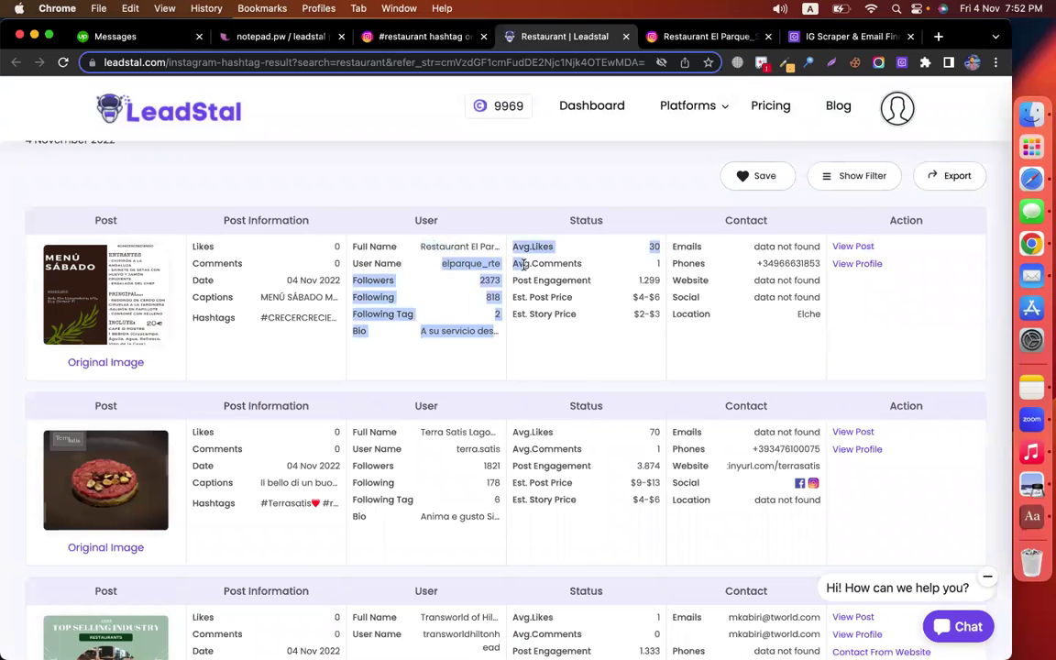
pyautogui.doubleClick(489, 279)
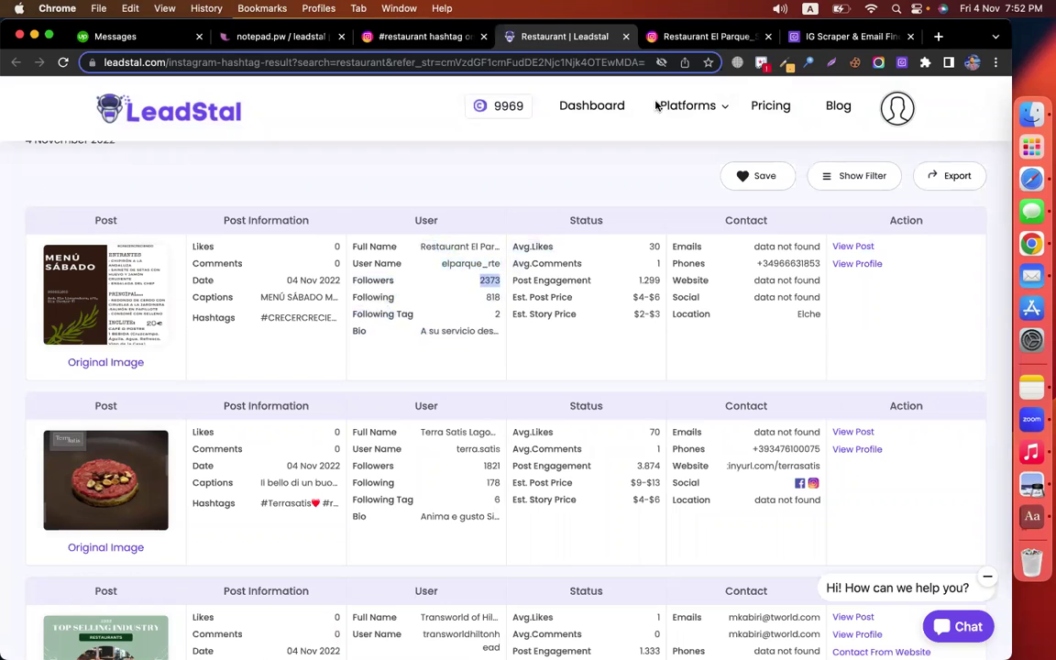
pyautogui.click(679, 41)
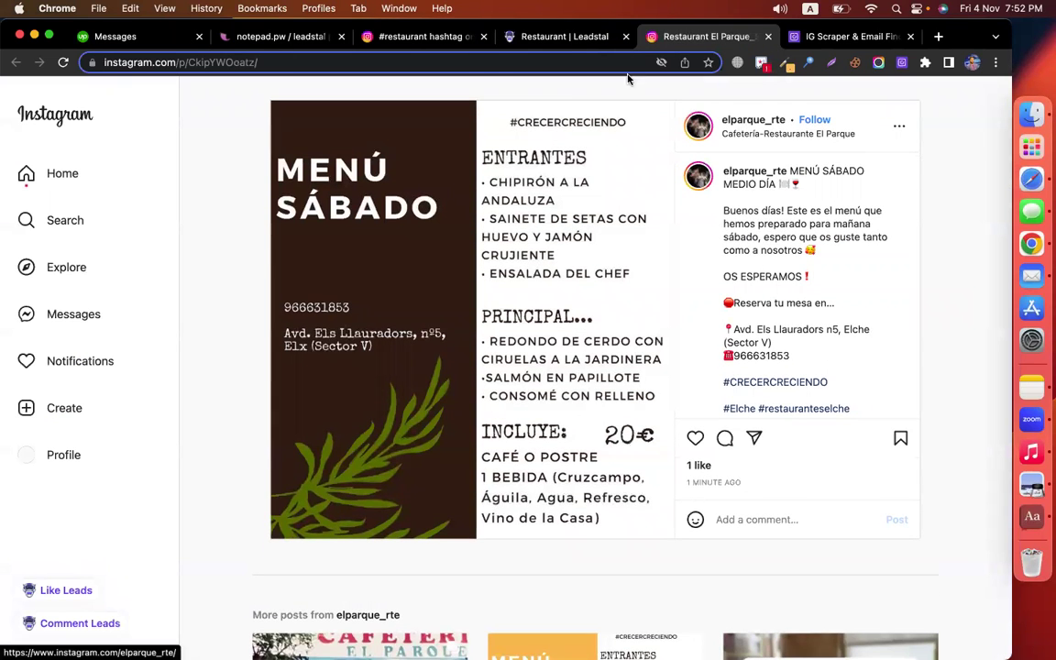
pyautogui.click(569, 46)
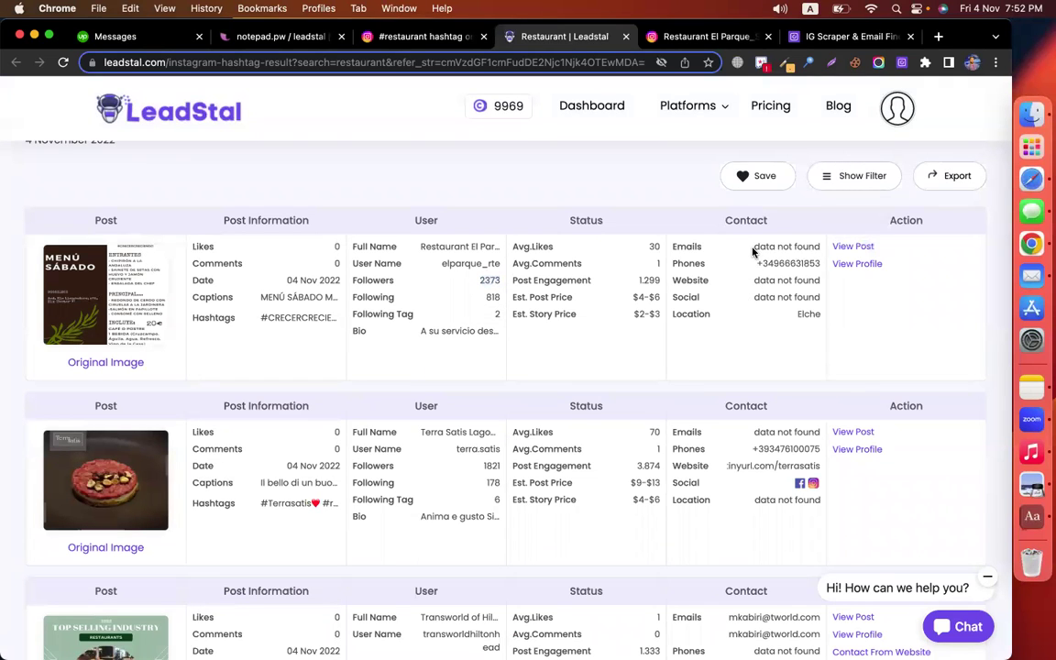
pyautogui.moveTo(753, 247); pyautogui.dragTo(819, 245)
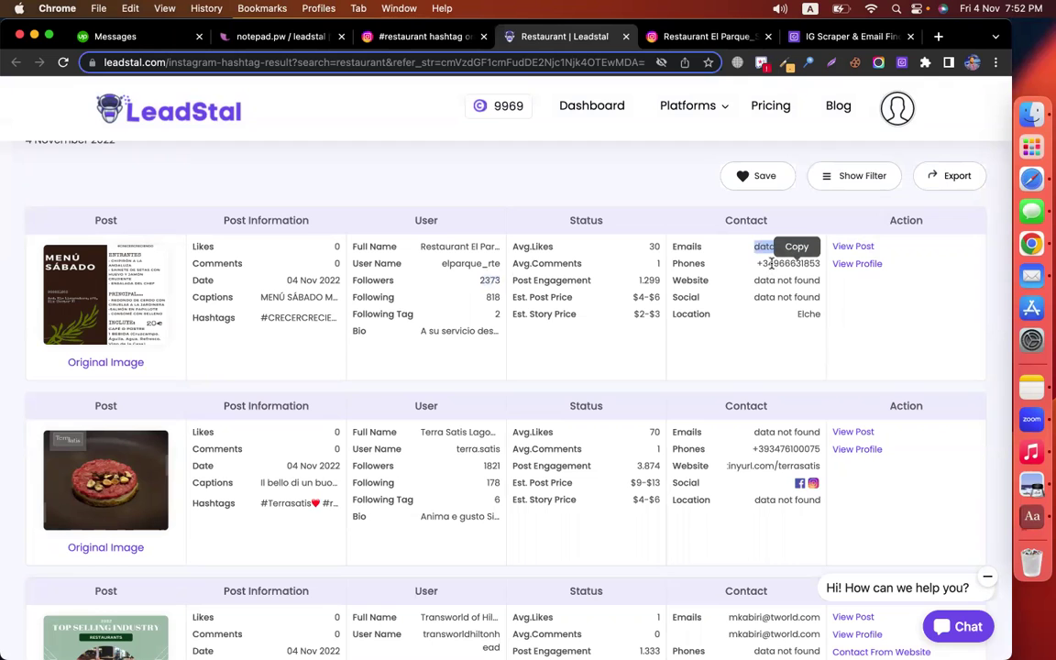
pyautogui.click(772, 261)
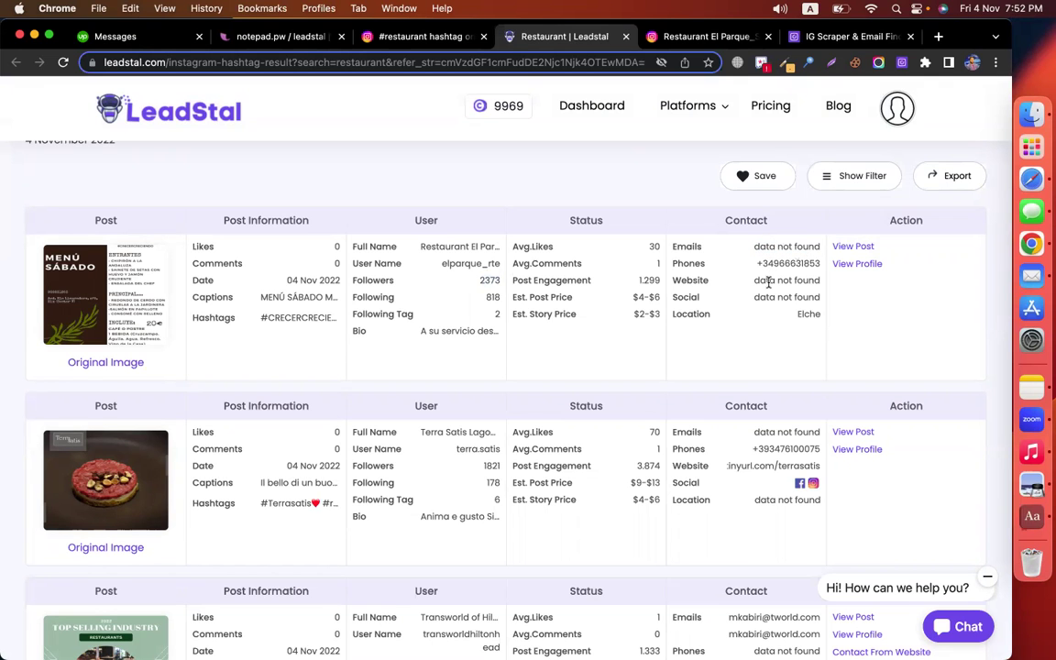
# - Look over the website, social media and contact details of the second and third restaurant leads
pyautogui.scroll(-2, 729, 337)
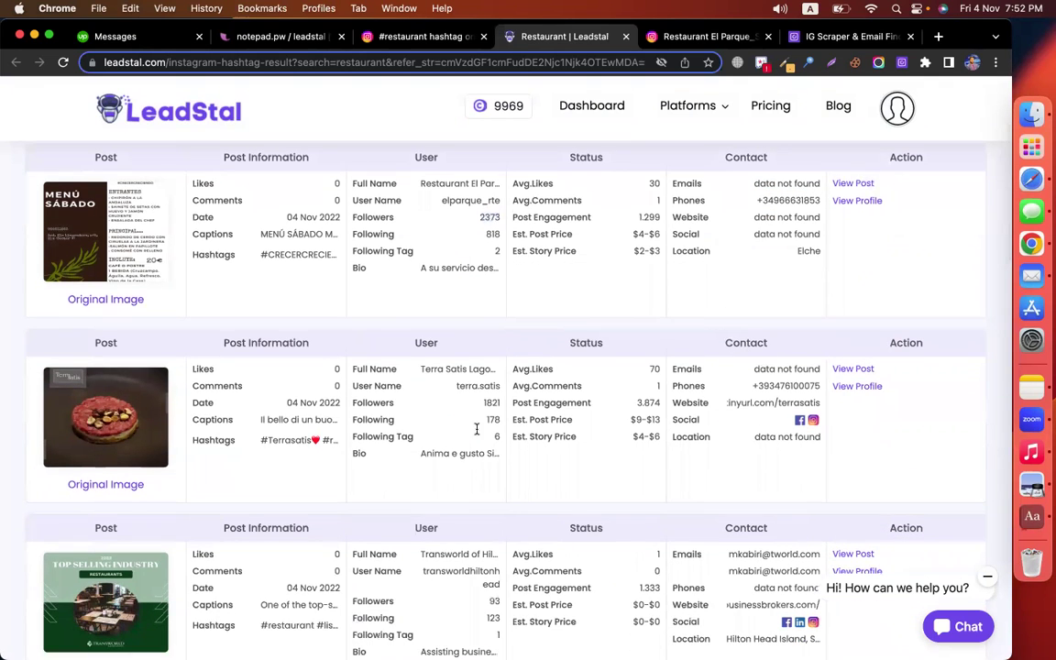
pyautogui.scroll(-1, 338, 401)
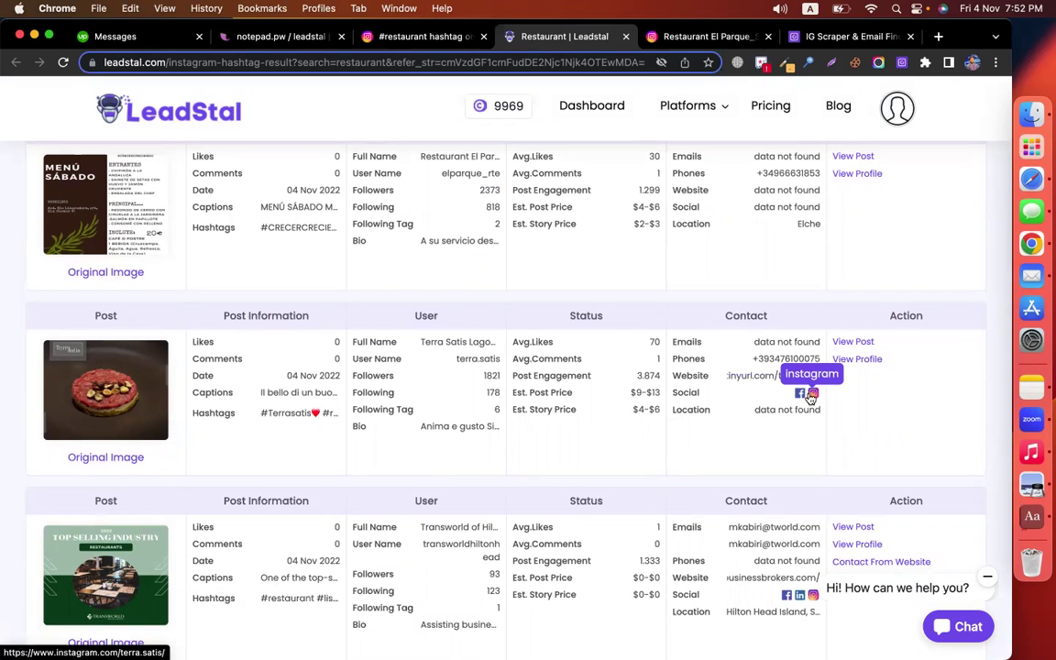
pyautogui.scroll(-3, 736, 443)
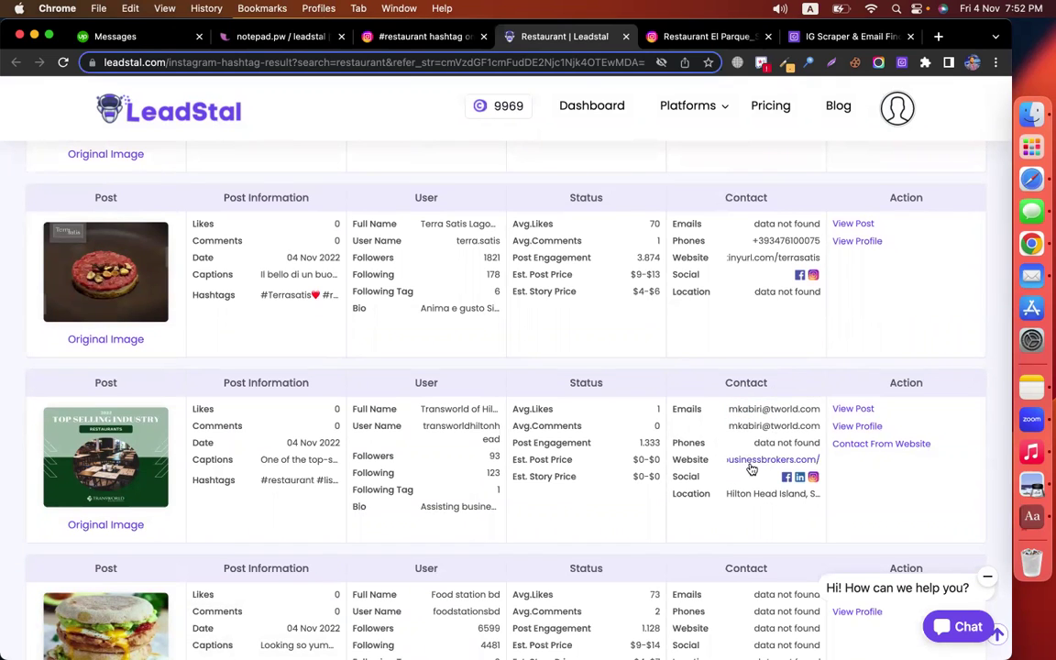
# - Review the total leads and spent credits in the summary above the restaurant lead results
pyautogui.scroll(7, 666, 432)
pyautogui.scroll(2, 666, 432)
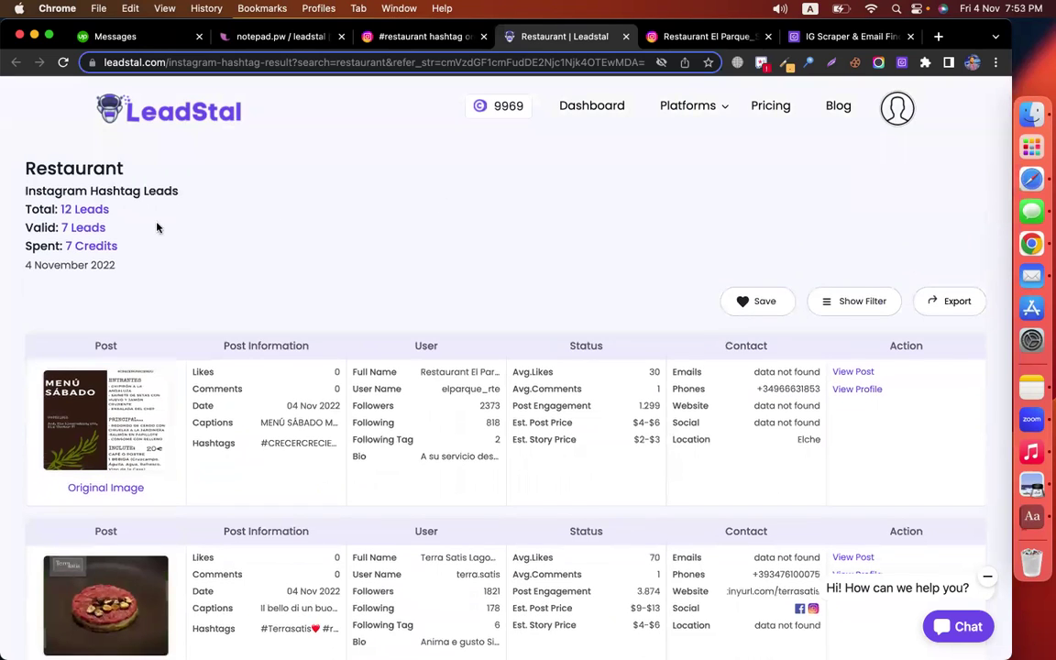
pyautogui.moveTo(127, 245); pyautogui.dragTo(20, 244)
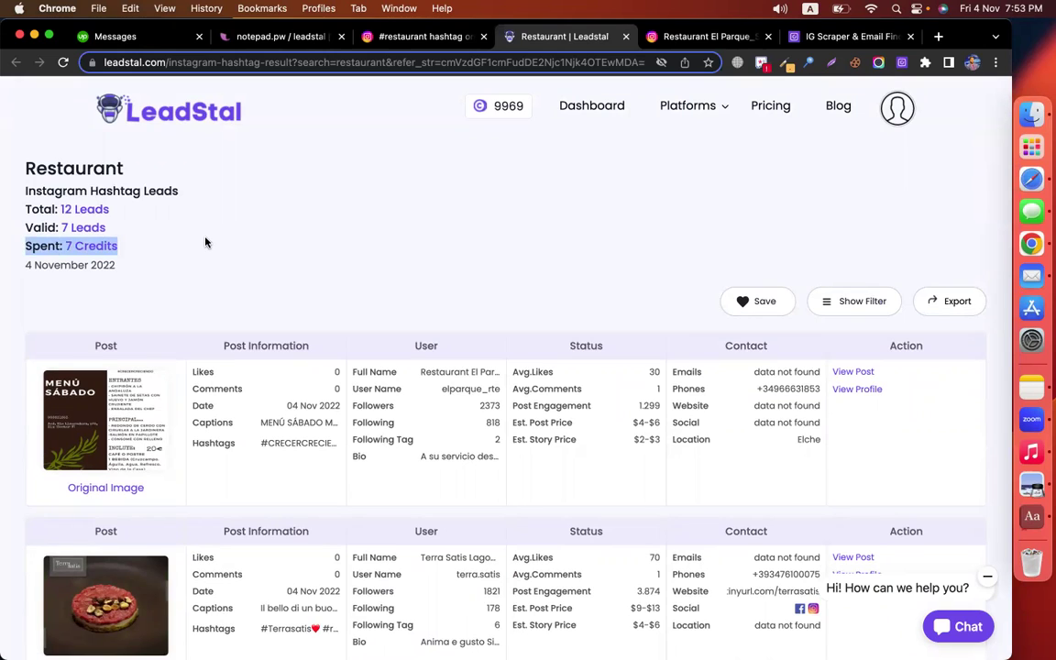
pyautogui.moveTo(129, 210); pyautogui.dragTo(25, 209)
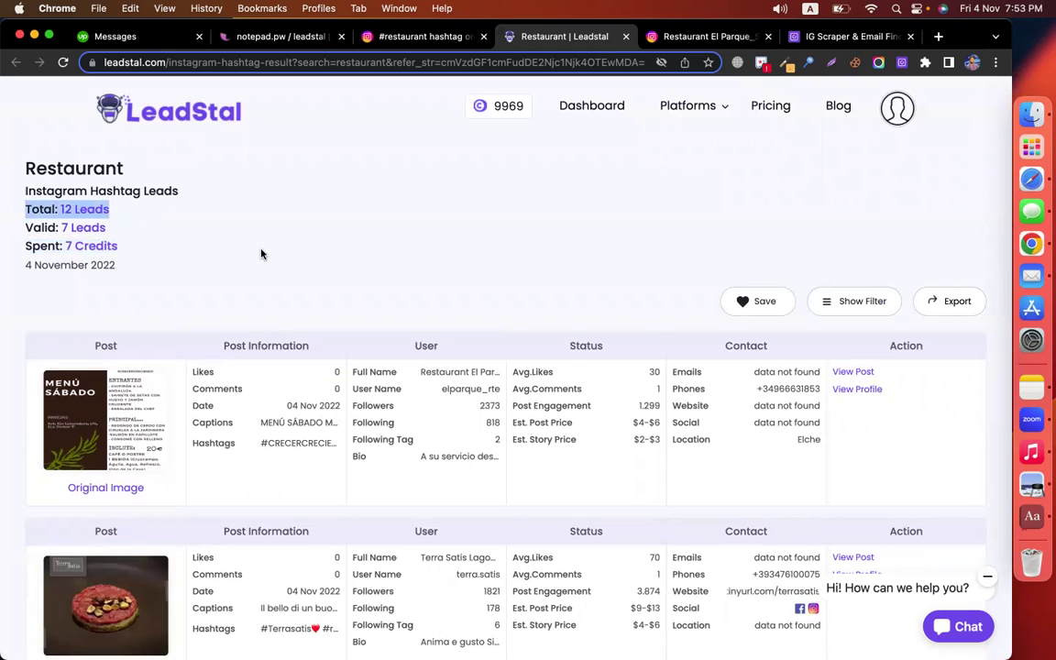
pyautogui.moveTo(119, 248); pyautogui.dragTo(10, 250)
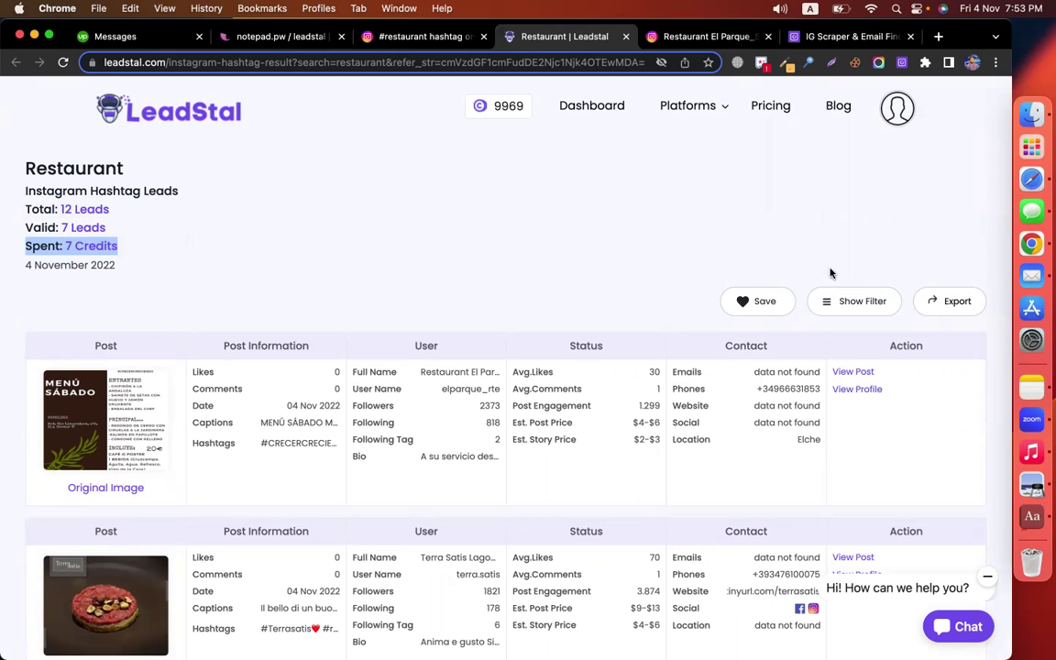
# - Open the lead filter, try the Likes, Avg.Comments and Followers ranges, and return them to their full span
pyautogui.click(857, 306)
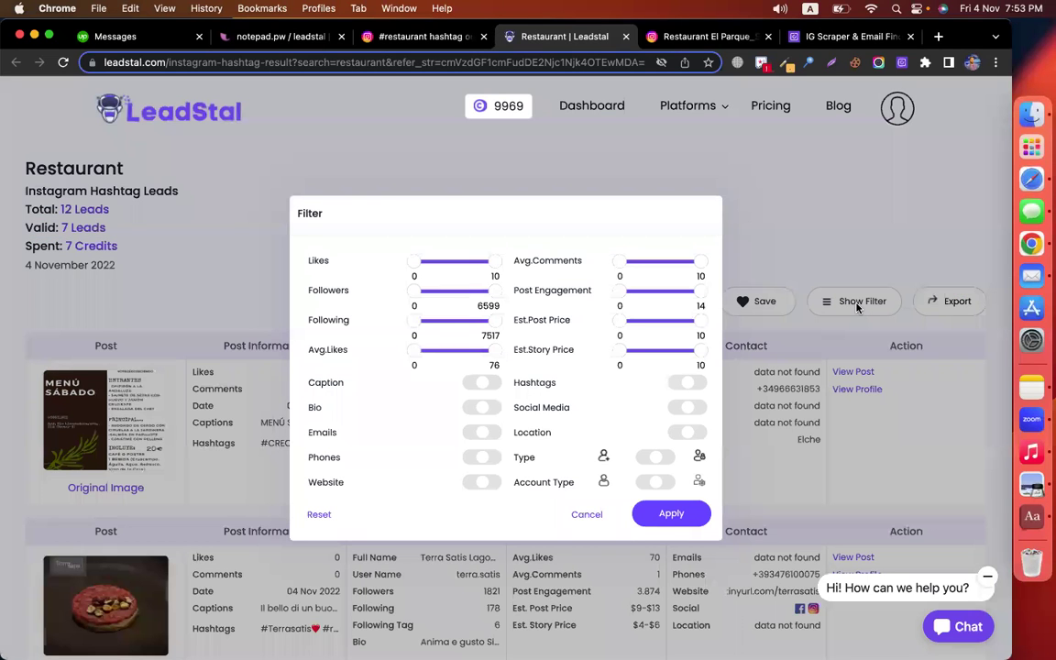
pyautogui.moveTo(415, 262); pyautogui.dragTo(457, 266)
pyautogui.moveTo(620, 265); pyautogui.dragTo(654, 266)
pyautogui.moveTo(415, 293)
pyautogui.mouseDown()
pyautogui.moveTo(457, 295)
pyautogui.moveTo(396, 288)
pyautogui.mouseUp()
pyautogui.moveTo(456, 261); pyautogui.dragTo(385, 261)
pyautogui.moveTo(636, 263); pyautogui.dragTo(581, 263)
# - Go over the outreach, phone and email items in the notepad notes
pyautogui.click(278, 36)
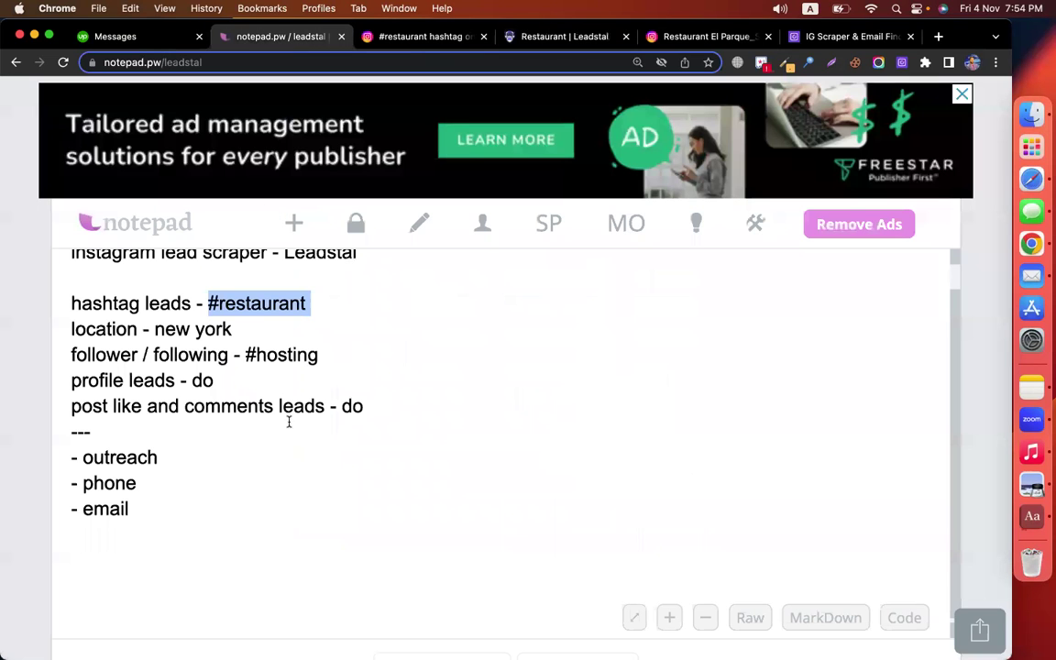
pyautogui.click(158, 455)
pyautogui.moveTo(70, 456); pyautogui.dragTo(131, 504)
pyautogui.click(167, 455)
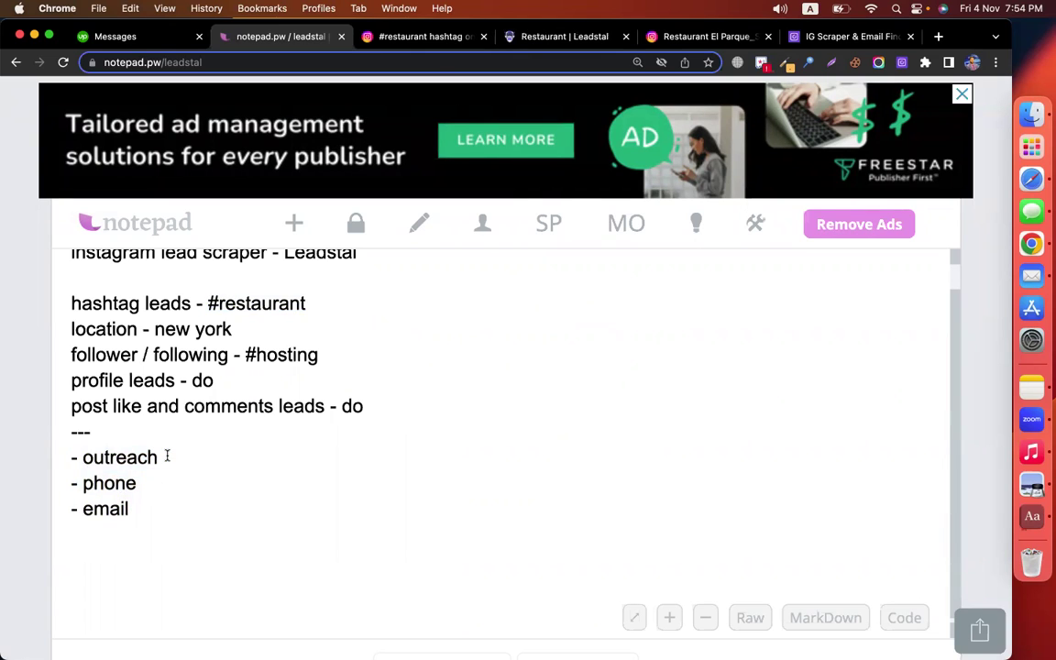
pyautogui.moveTo(156, 483); pyautogui.dragTo(49, 488)
pyautogui.click(153, 506)
pyautogui.moveTo(136, 509); pyautogui.dragTo(52, 507)
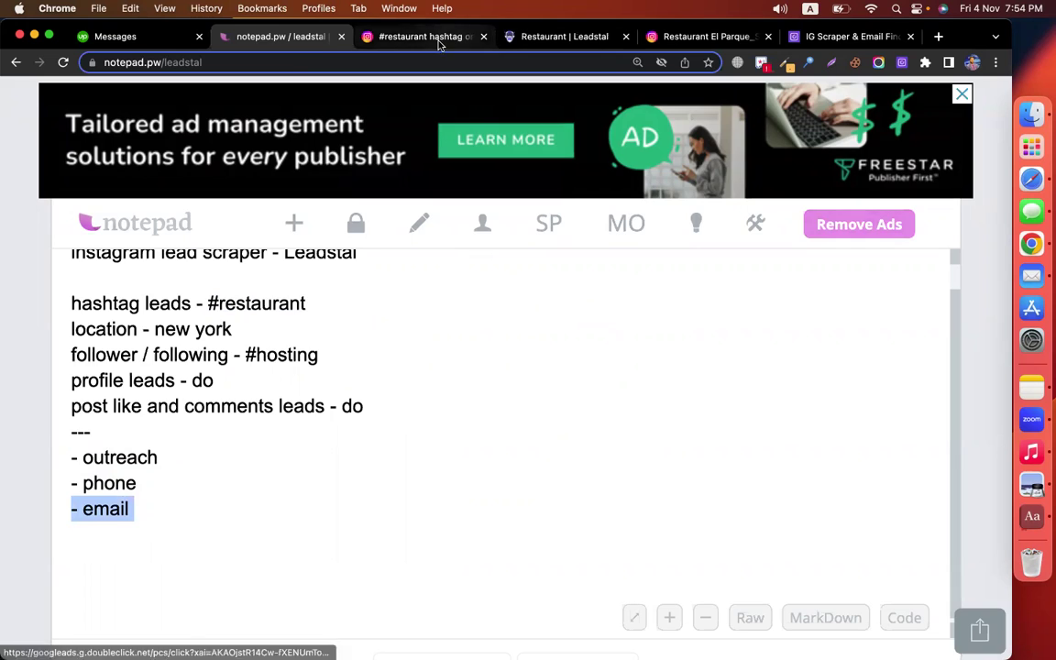
# - Return to the LeadStal restaurant results and filter the leads to those with emails
pyautogui.click(394, 37)
pyautogui.click(561, 39)
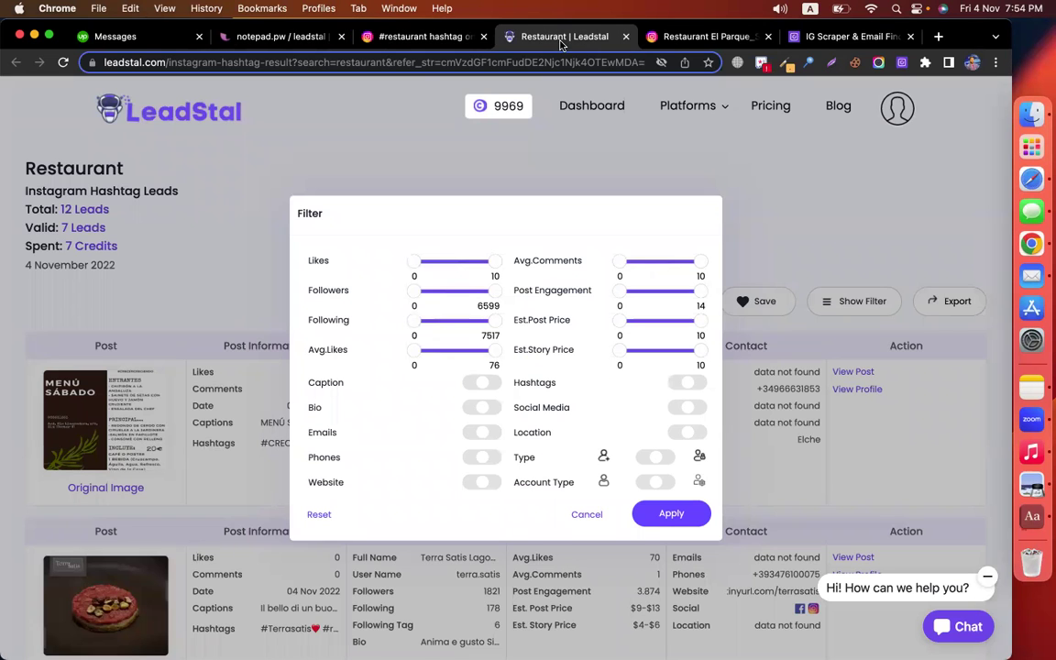
pyautogui.click(484, 433)
pyautogui.click(673, 515)
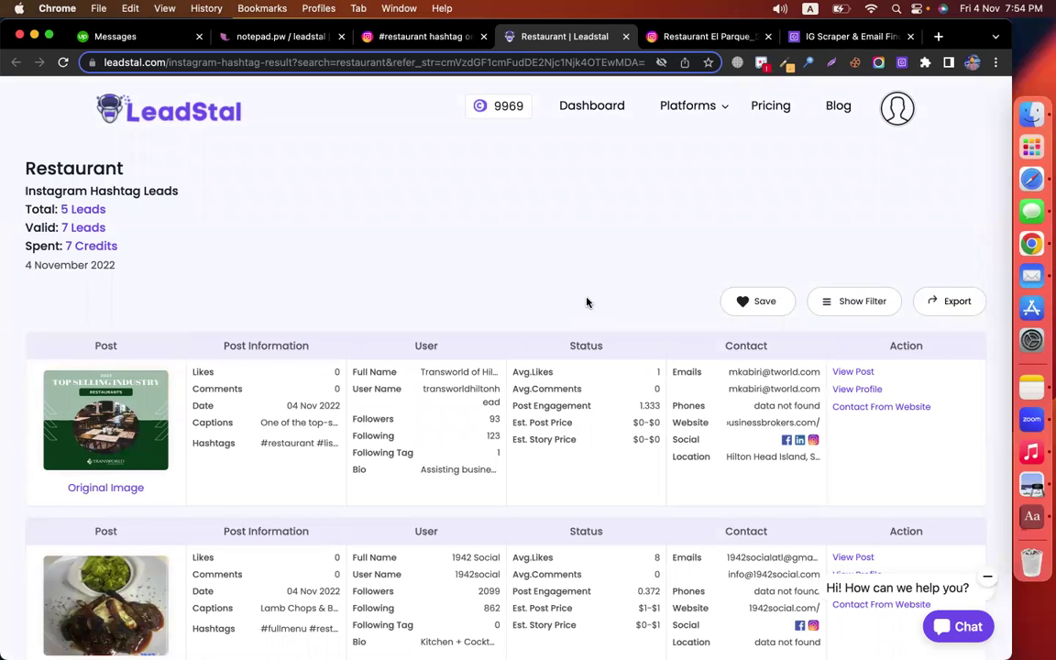
# - Look through the email-filtered leads and copy the first lead's email address
pyautogui.scroll(-4, 587, 303)
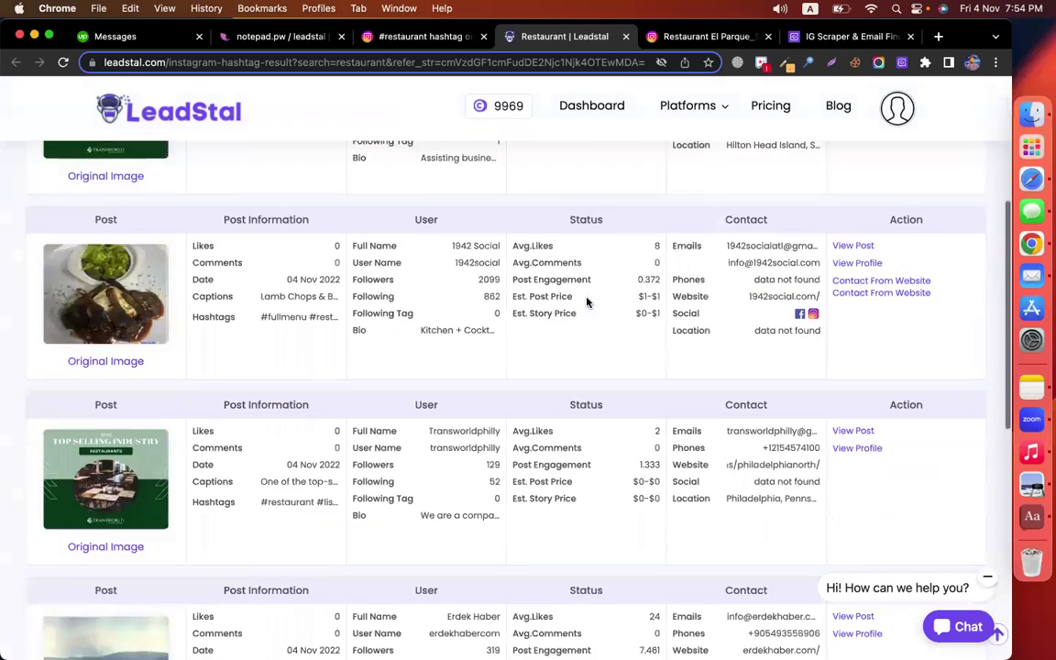
pyautogui.scroll(4, 586, 302)
pyautogui.scroll(-1, 584, 295)
pyautogui.scroll(1, 596, 302)
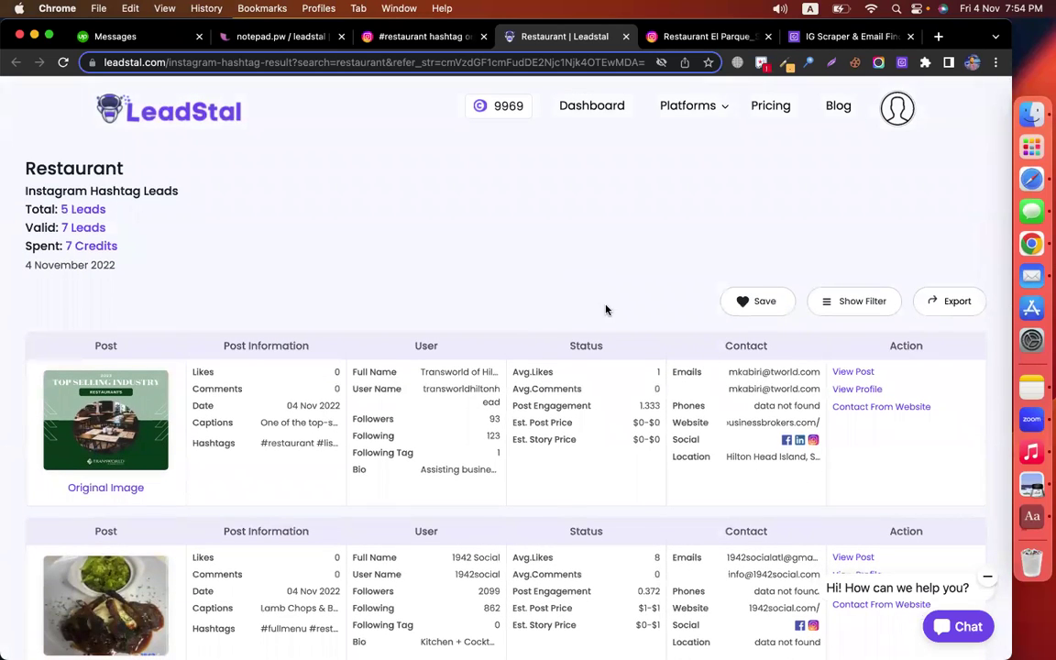
pyautogui.click(750, 386)
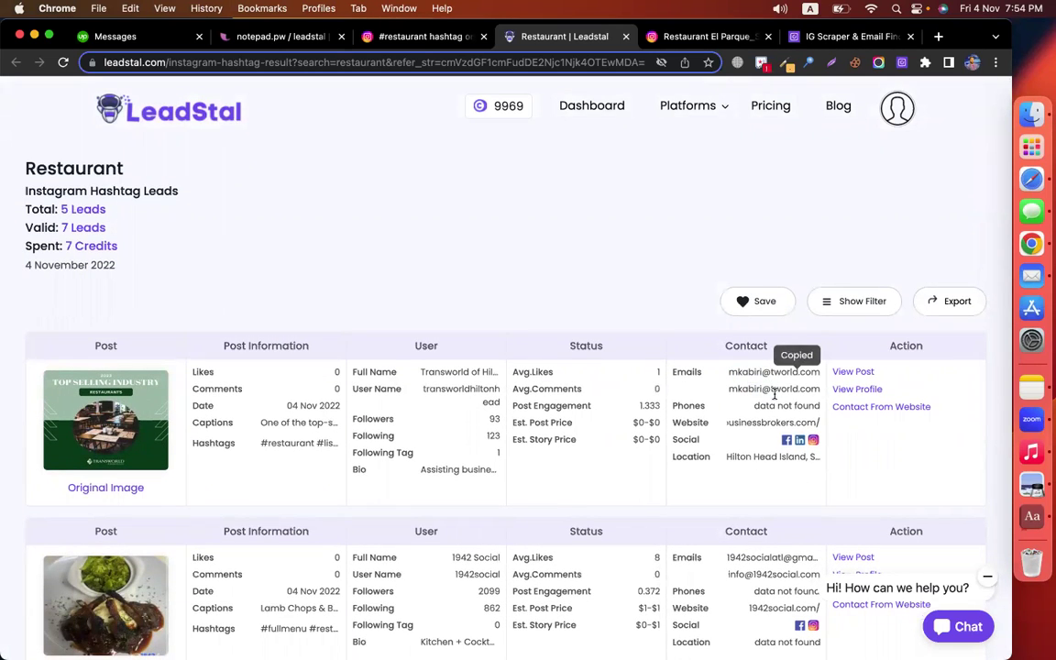
# - Export the filtered leads to the Downloads folder as leadstal (4) and open the saved CSV file
pyautogui.scroll(-1, 949, 259)
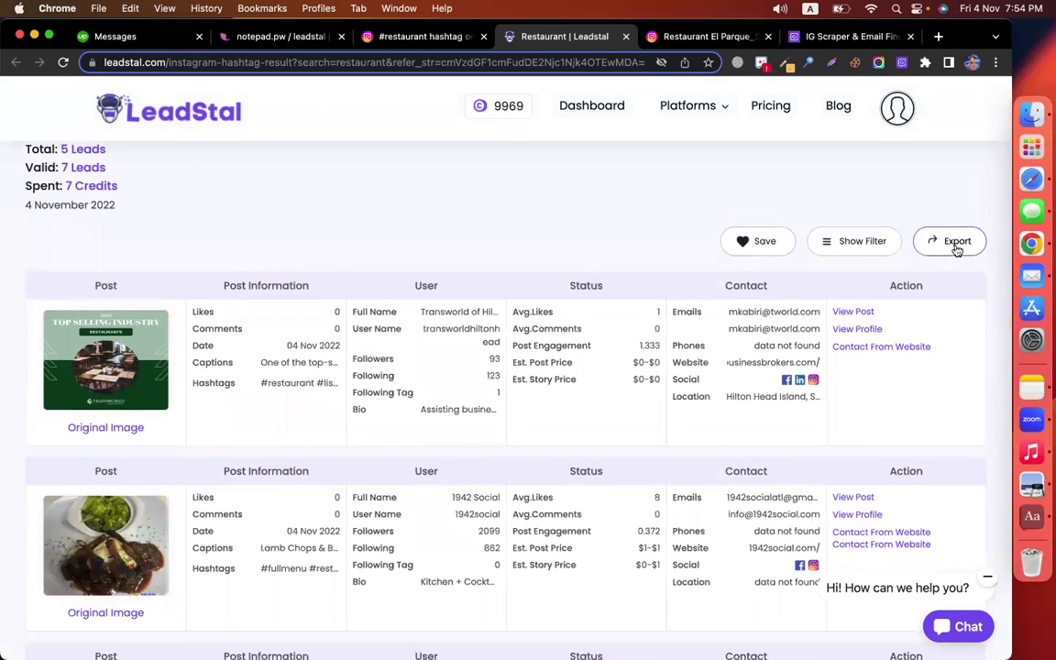
pyautogui.click(953, 243)
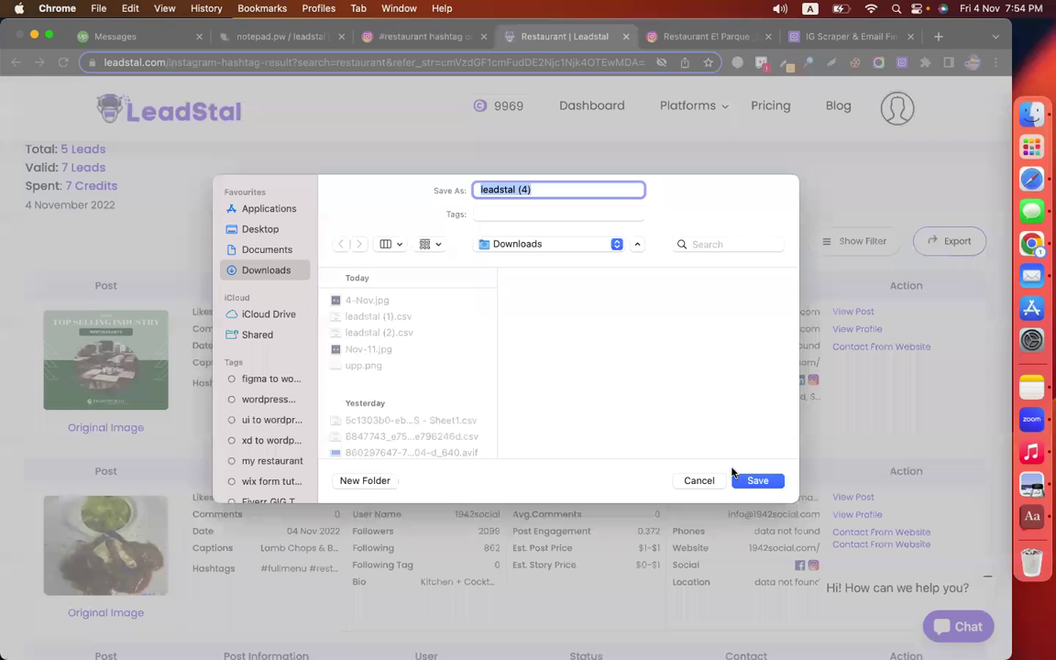
pyautogui.click(756, 480)
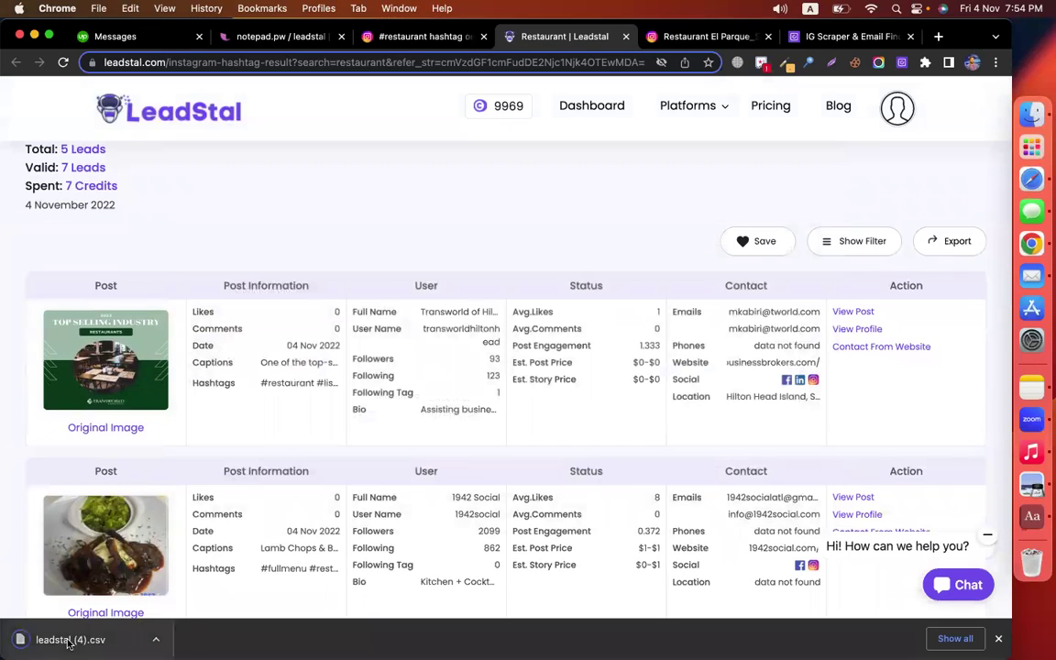
pyautogui.click(67, 641)
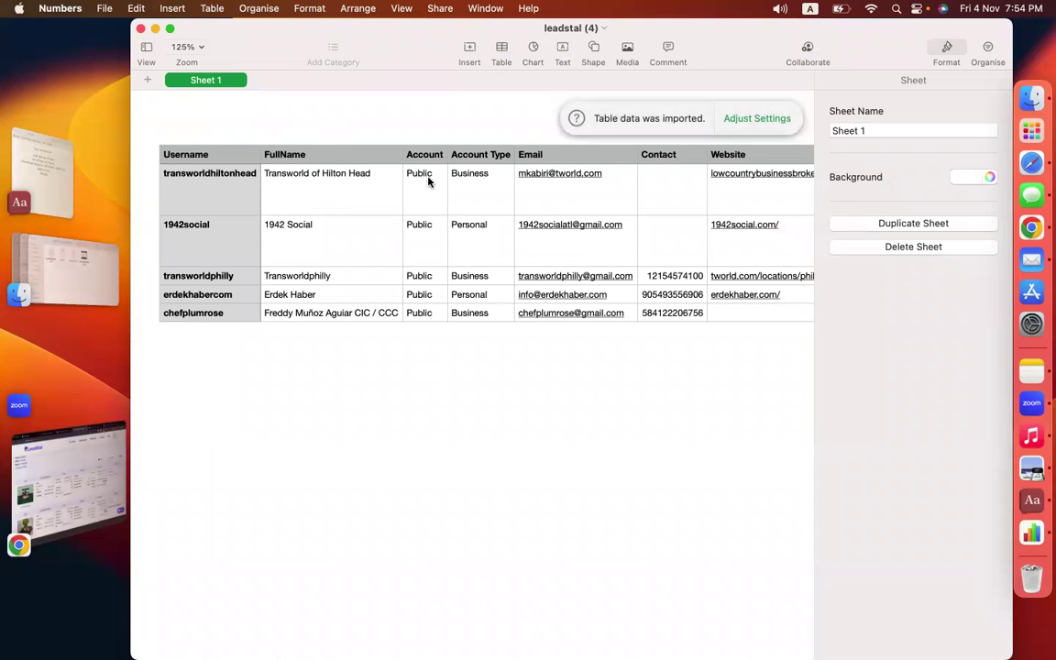
# - Examine the Email, Contact, Website, Social Media and Follower columns of the exported lead table
pyautogui.hscroll(5, 485, 288)
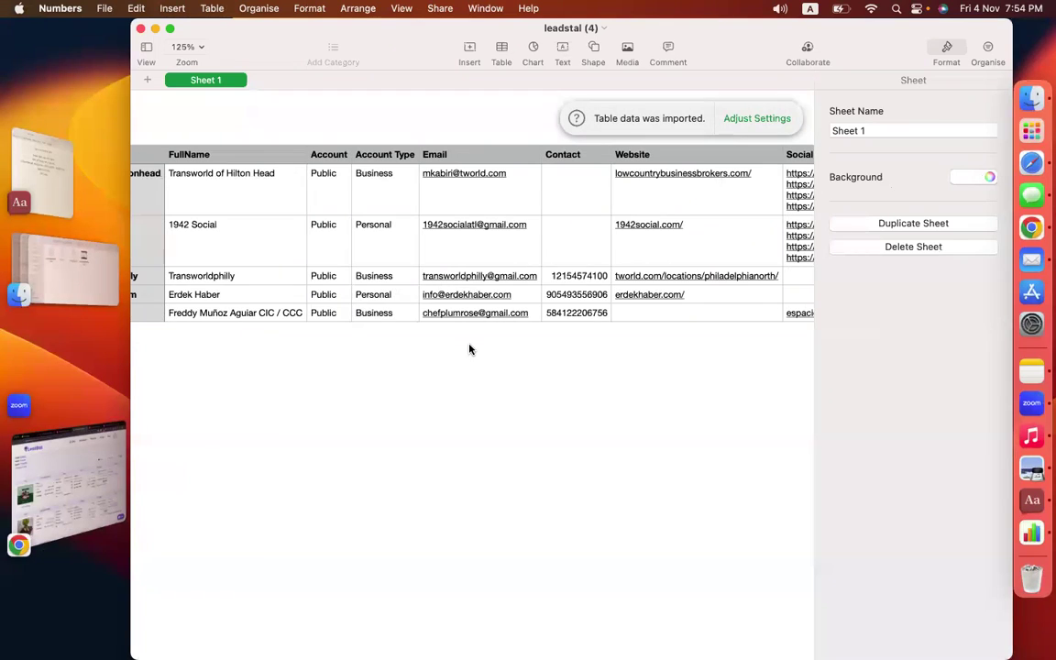
pyautogui.moveTo(518, 174); pyautogui.dragTo(519, 310)
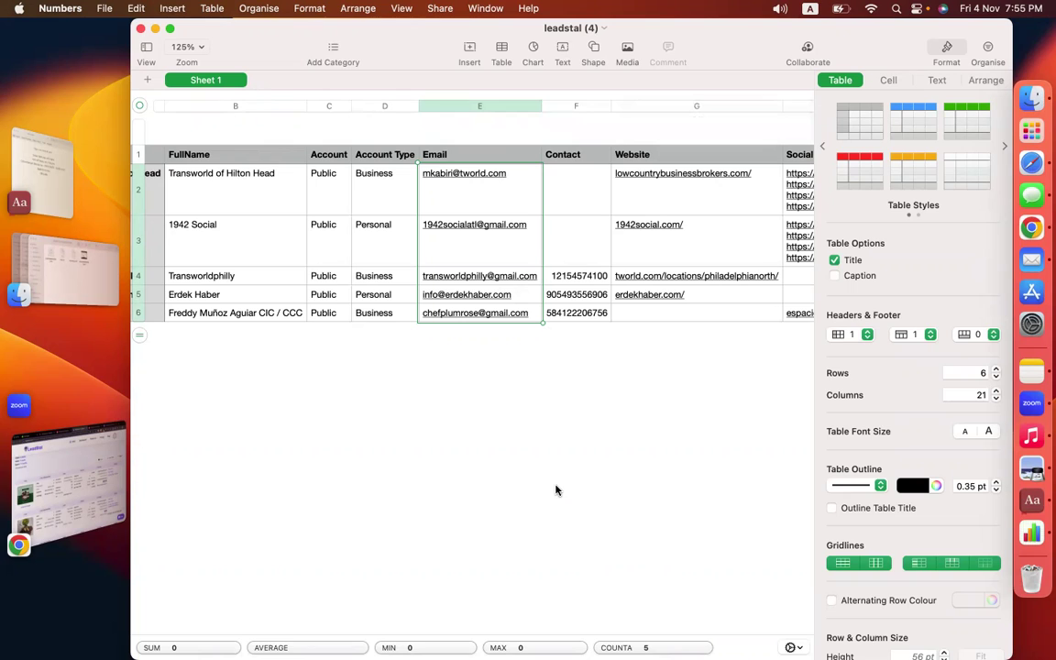
pyautogui.moveTo(575, 277); pyautogui.dragTo(577, 320)
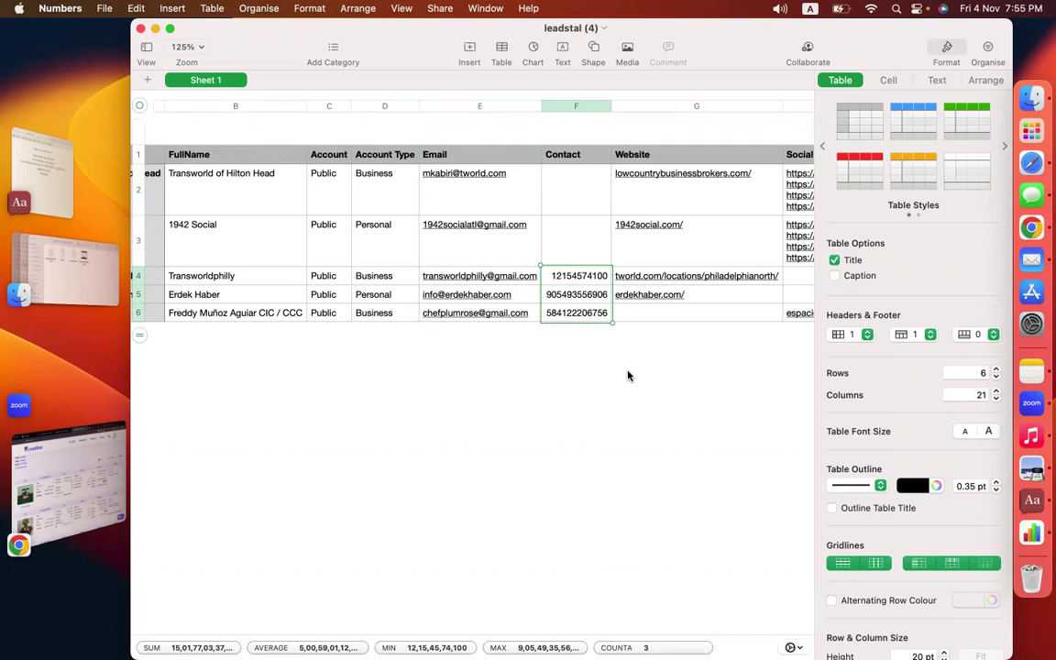
pyautogui.hscroll(3, 632, 320)
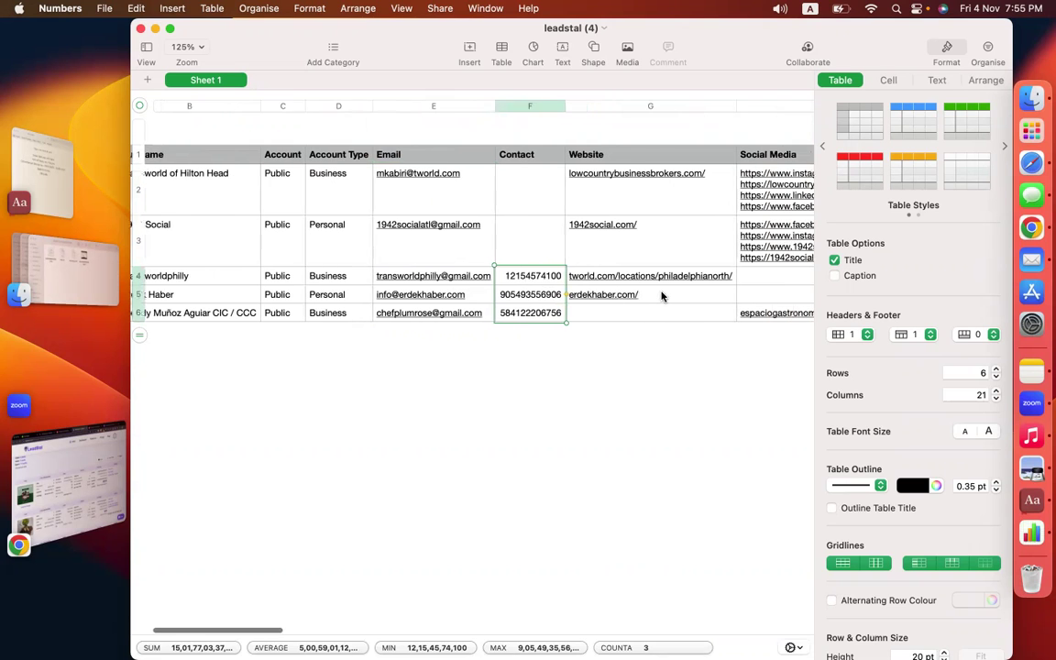
pyautogui.click(663, 294)
pyautogui.moveTo(574, 179); pyautogui.dragTo(578, 309)
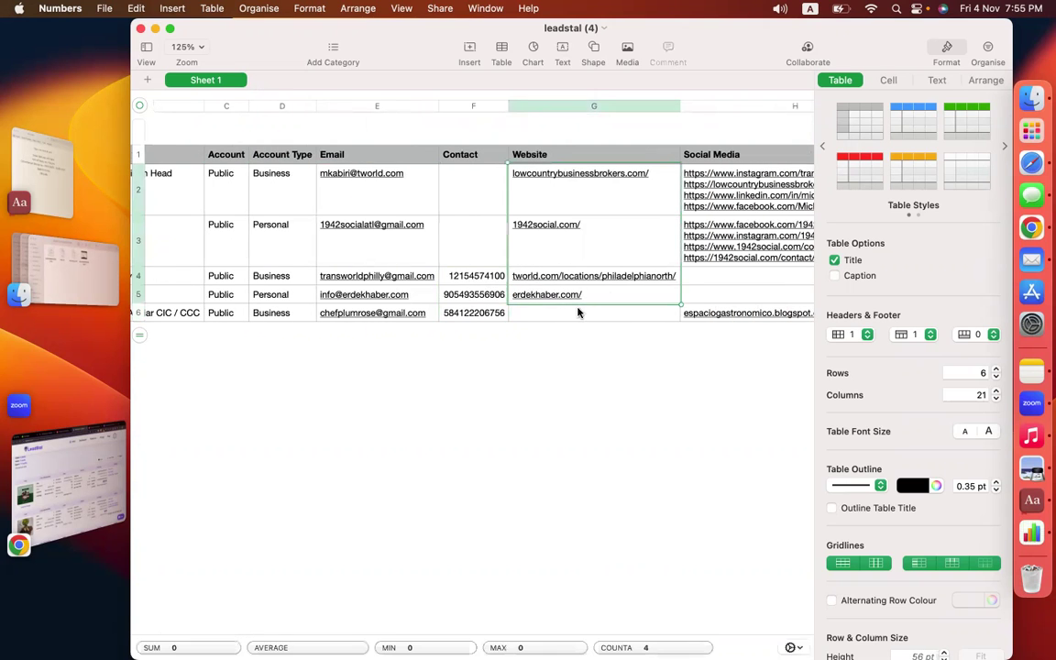
pyautogui.click(596, 401)
pyautogui.hscroll(5, 587, 304)
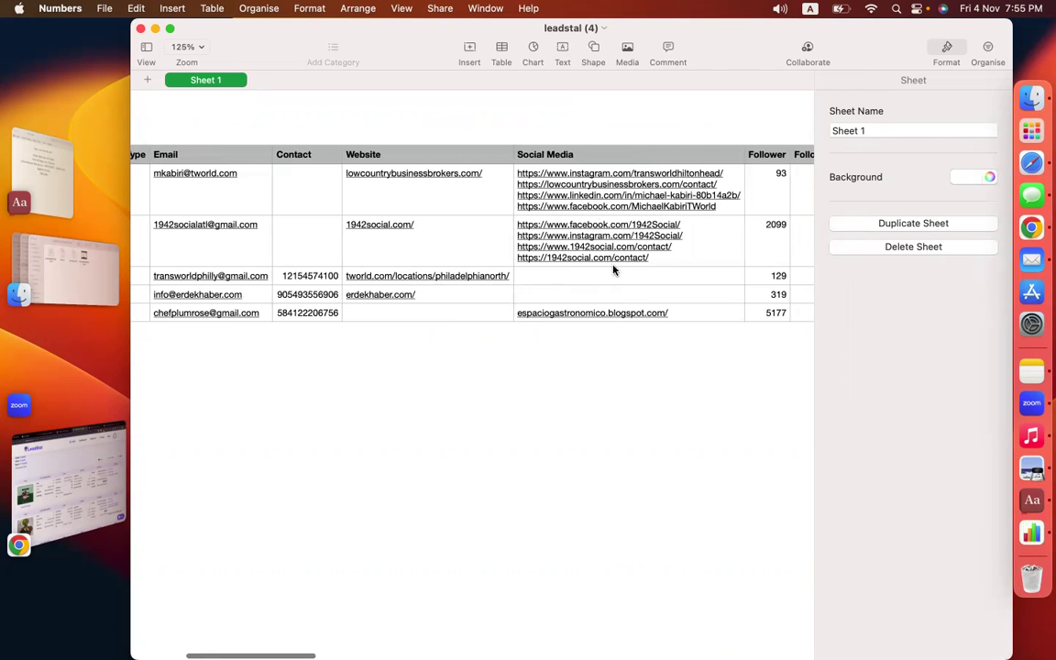
pyautogui.hscroll(4, 613, 271)
pyautogui.hscroll(-10, 613, 271)
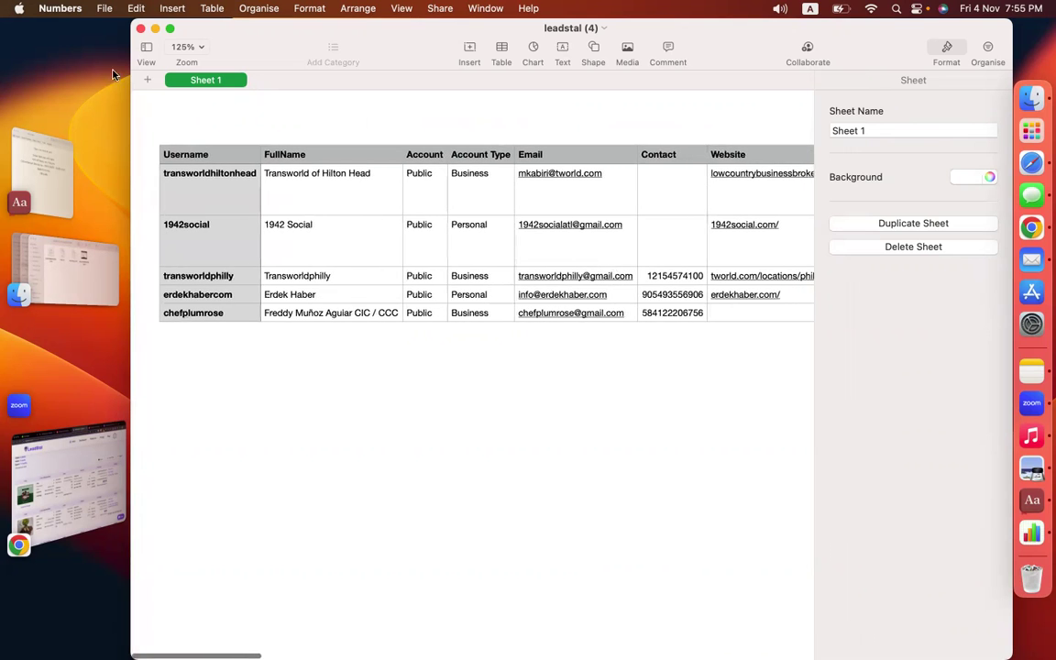
# - Close the exported spreadsheet and switch back to the notepad notes in Chrome
pyautogui.click(141, 29)
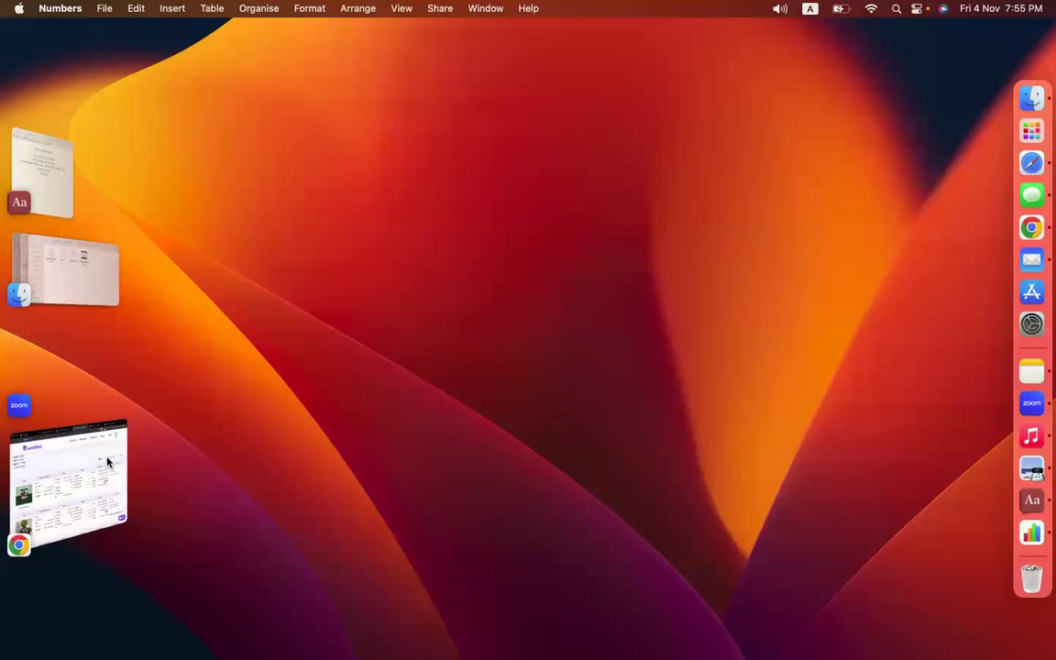
pyautogui.click(103, 463)
pyautogui.click(284, 37)
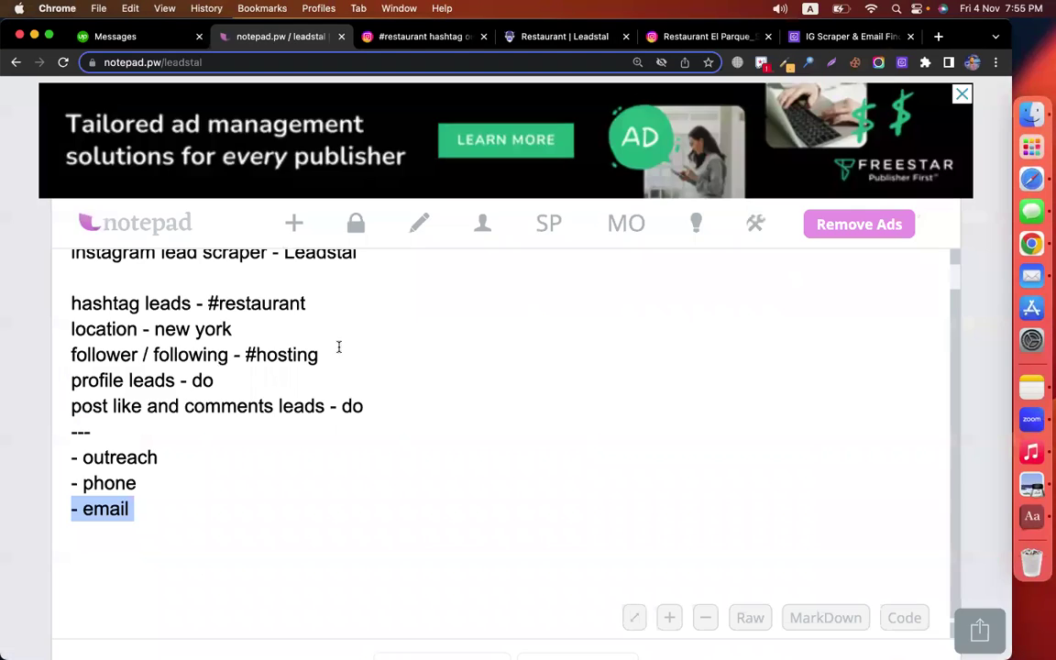
# - Highlight the "location - new york" note, then search Instagram for "new york" and open the New York, New York location page
pyautogui.moveTo(259, 327); pyautogui.dragTo(54, 324)
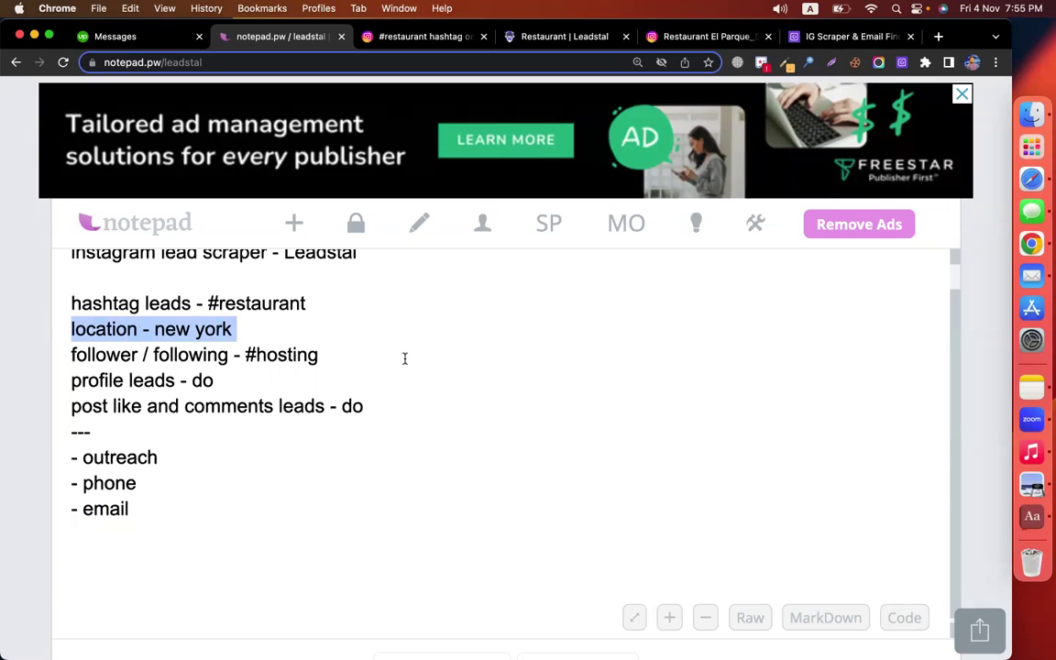
pyautogui.click(418, 37)
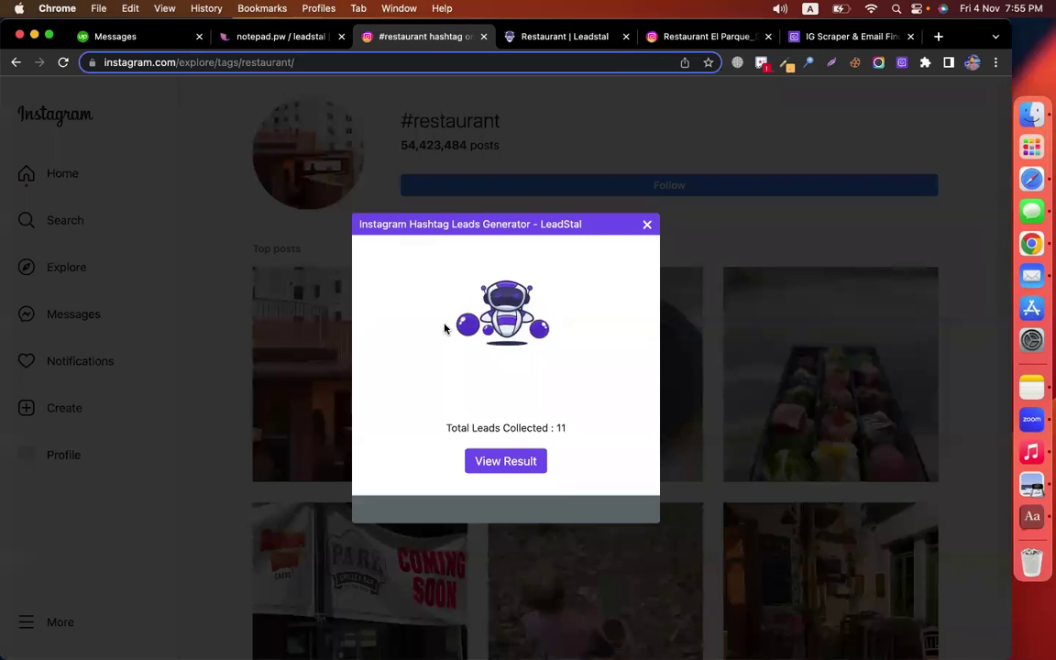
pyautogui.click(646, 225)
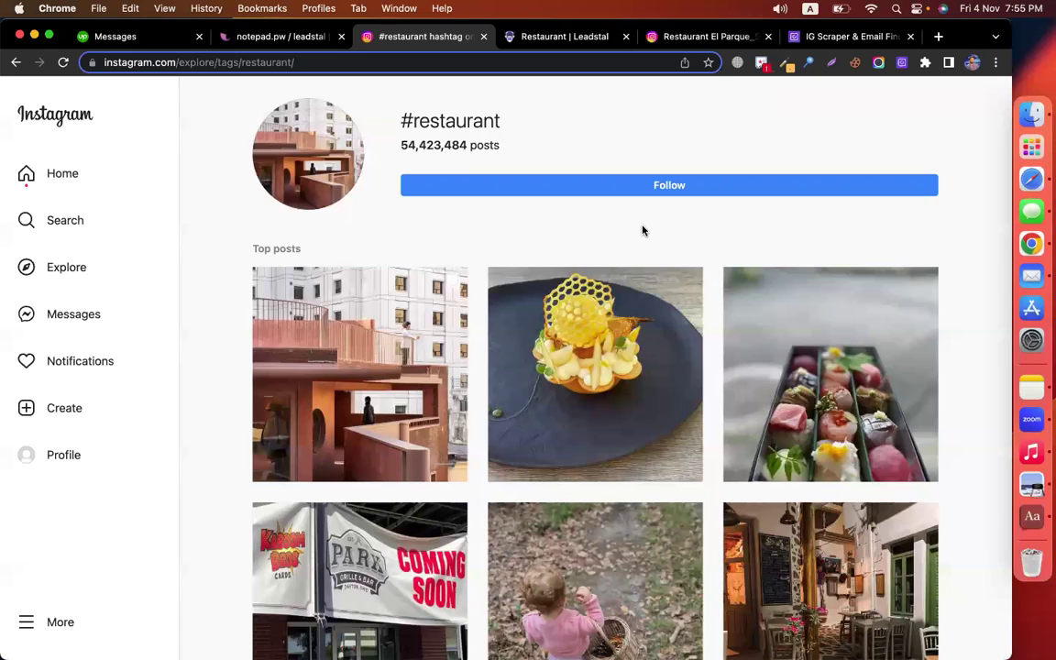
pyautogui.click(97, 233)
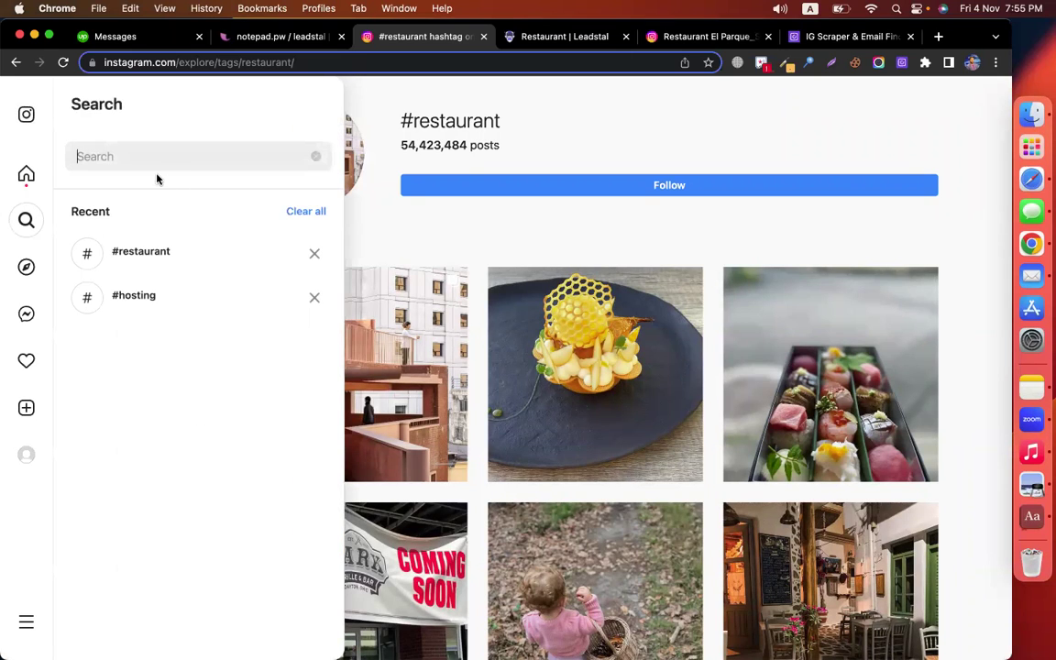
pyautogui.write('new york')
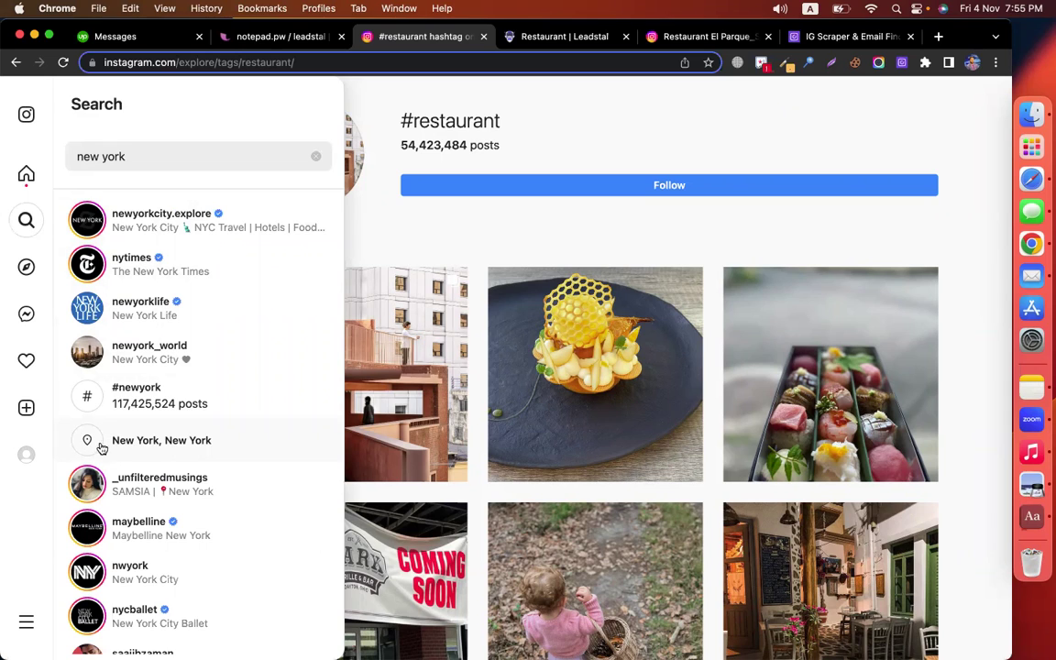
pyautogui.click(147, 442)
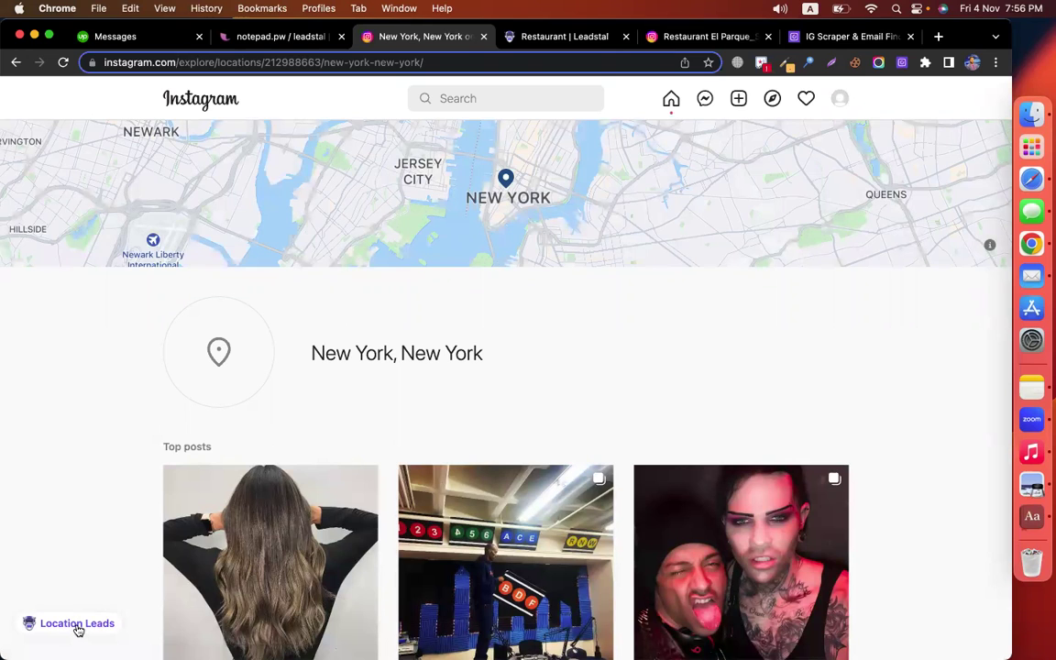
# - Collect location leads from the New York, New York page, stop the collection and view the results in LeadStal
pyautogui.click(77, 626)
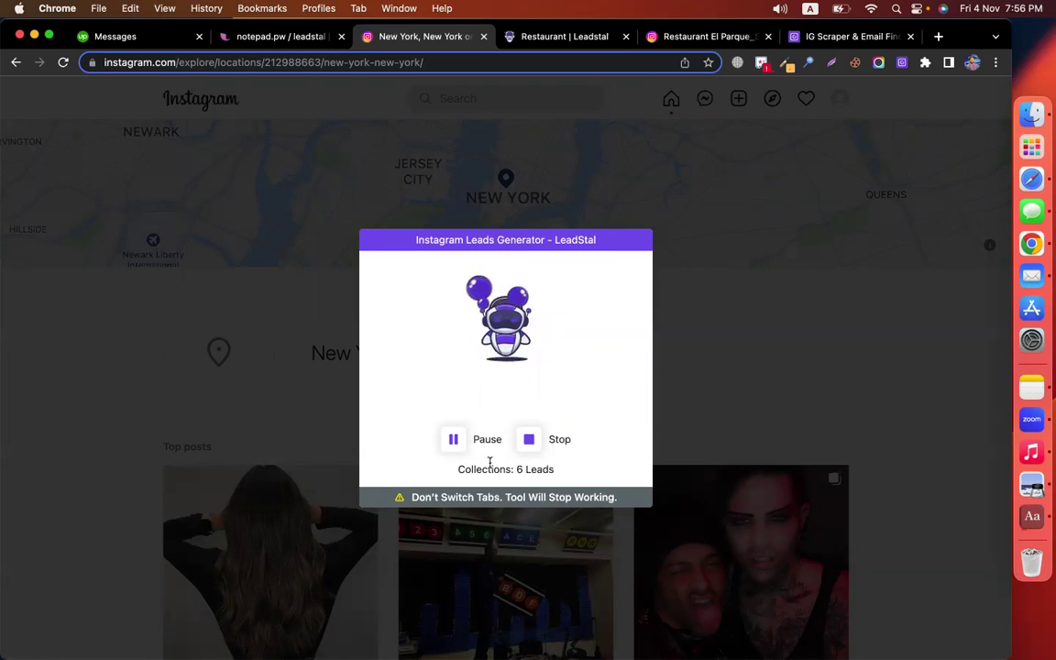
pyautogui.click(529, 442)
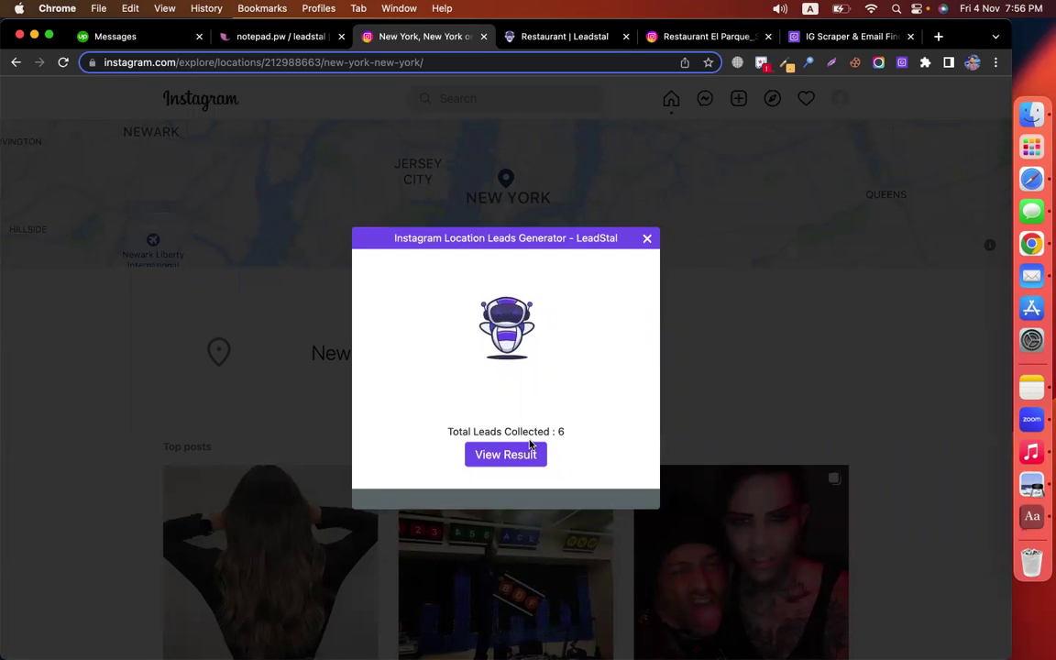
pyautogui.click(522, 456)
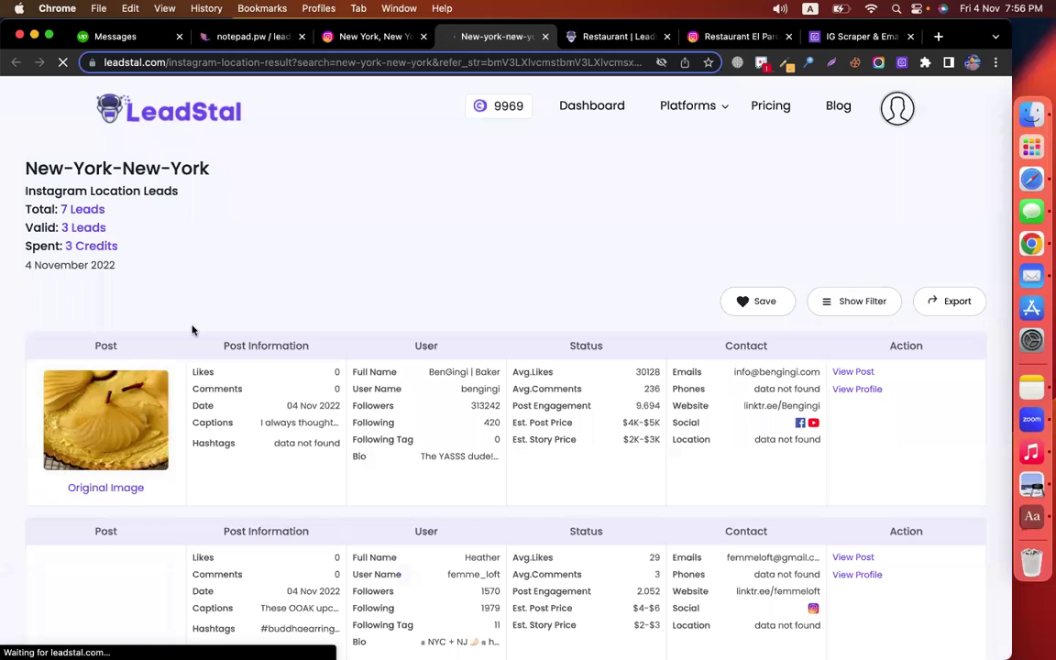
# - Highlight the spent credits in the results summary and look through the contact details of the New York leads
pyautogui.moveTo(120, 245); pyautogui.dragTo(5, 248)
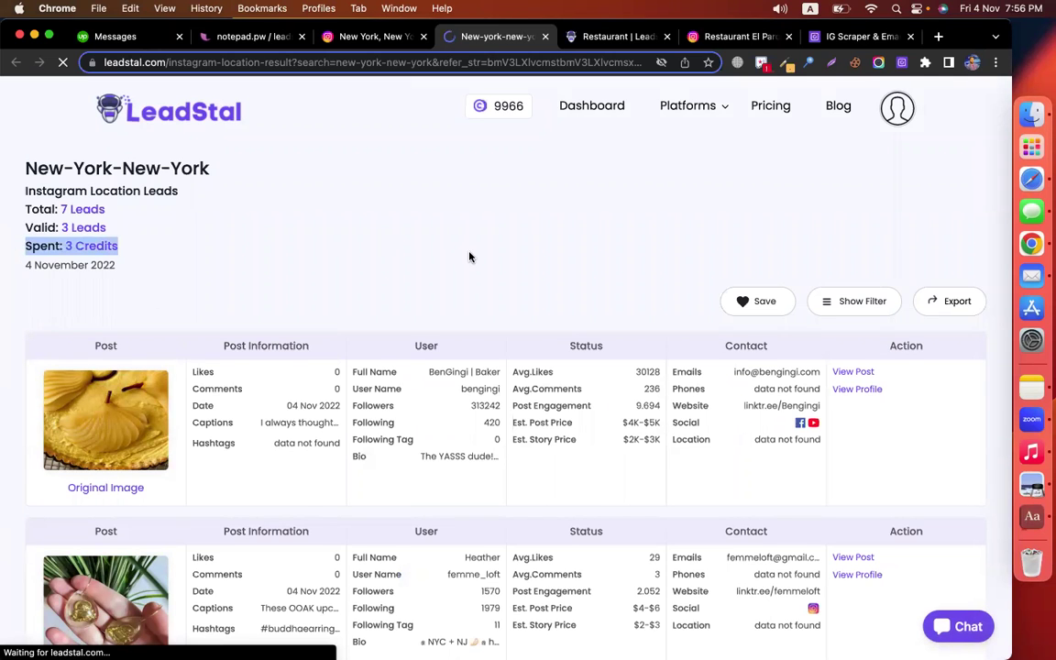
pyautogui.scroll(-1, 469, 255)
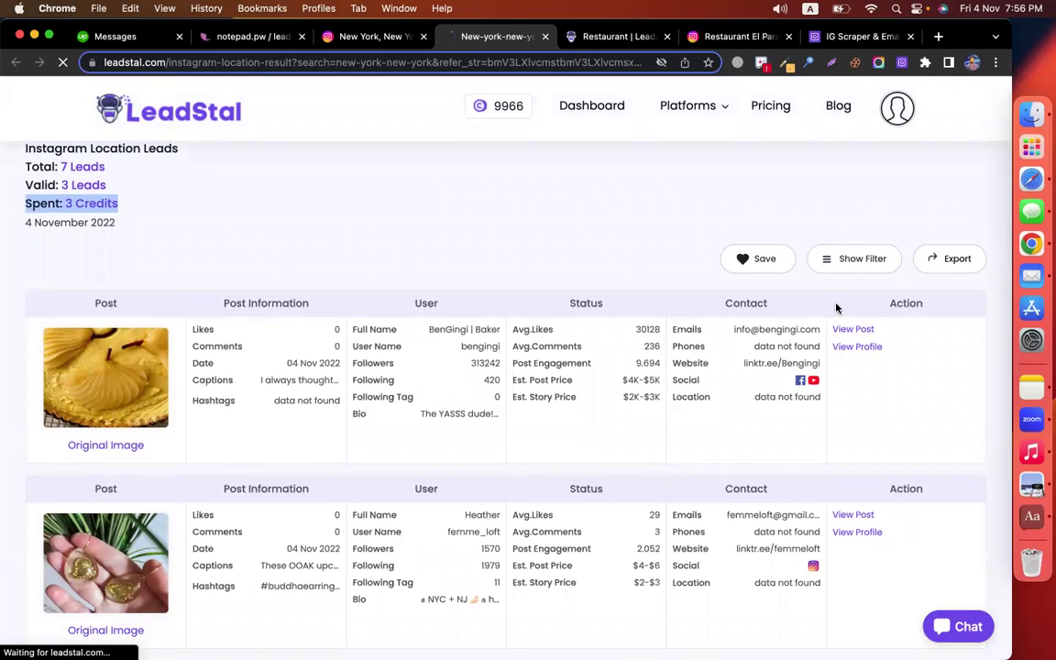
pyautogui.scroll(-2, 746, 427)
pyautogui.scroll(-14, 746, 427)
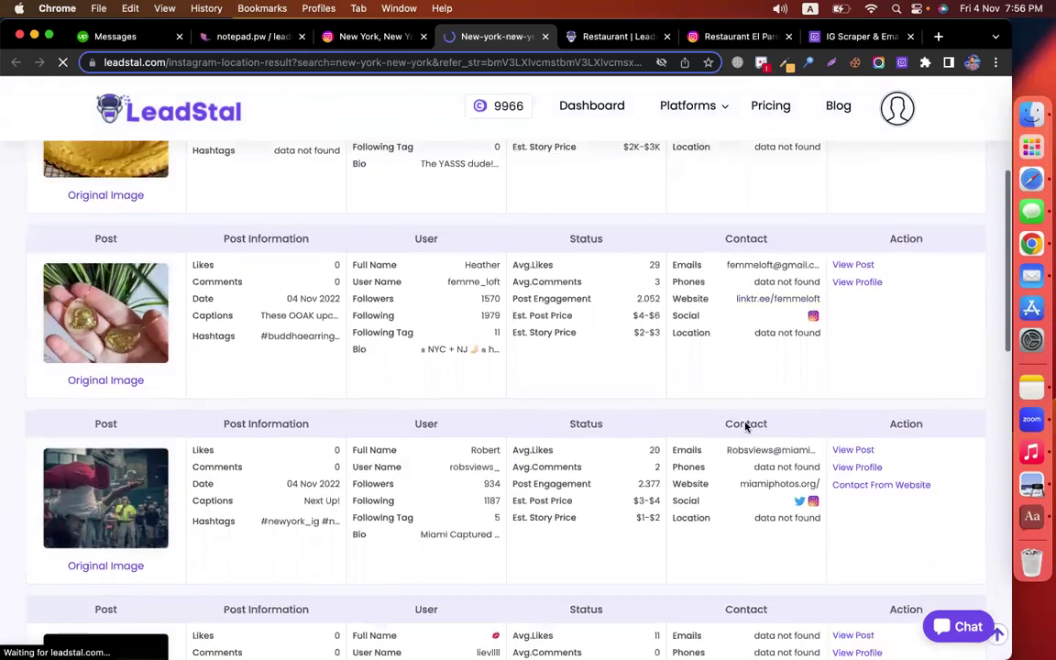
pyautogui.scroll(17, 747, 427)
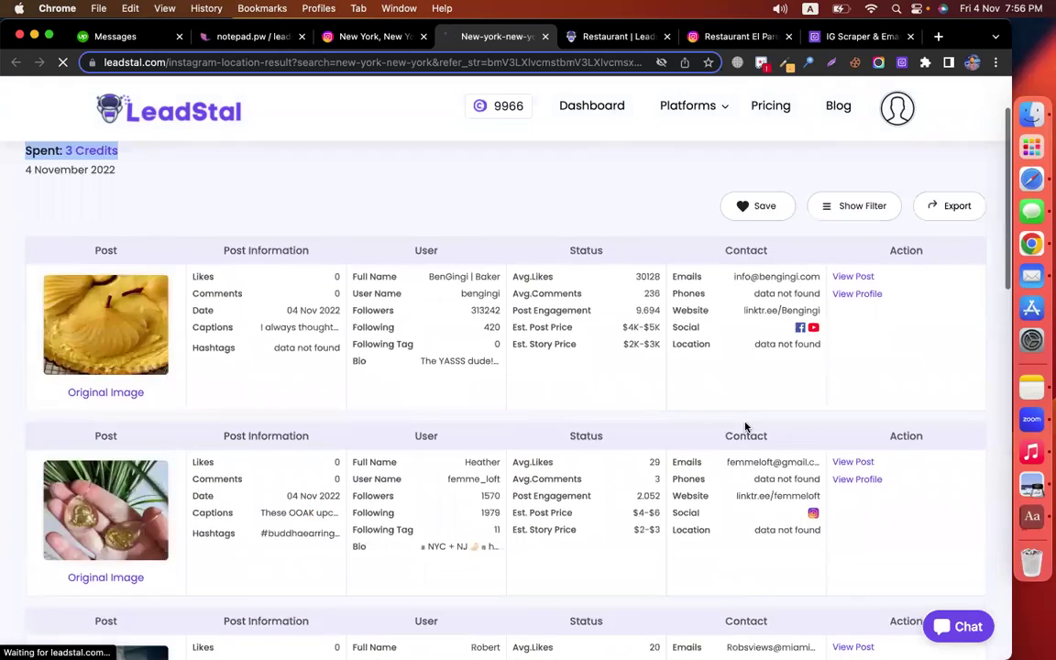
# - Filter the New York location leads by Emails, export them and open the exported spreadsheet
pyautogui.click(871, 300)
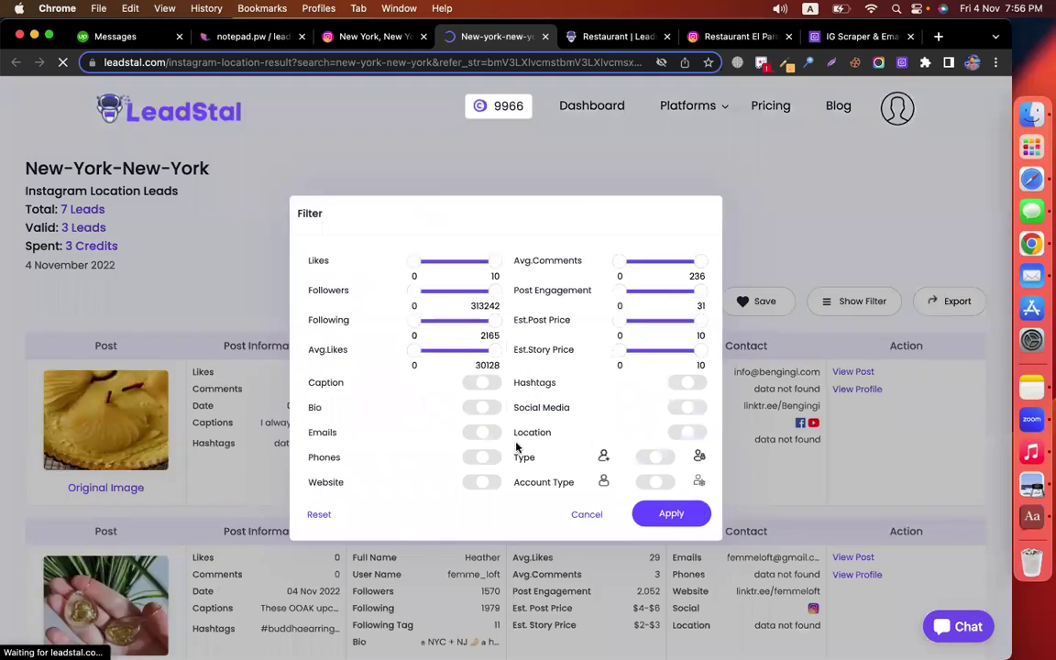
pyautogui.click(483, 432)
pyautogui.click(672, 515)
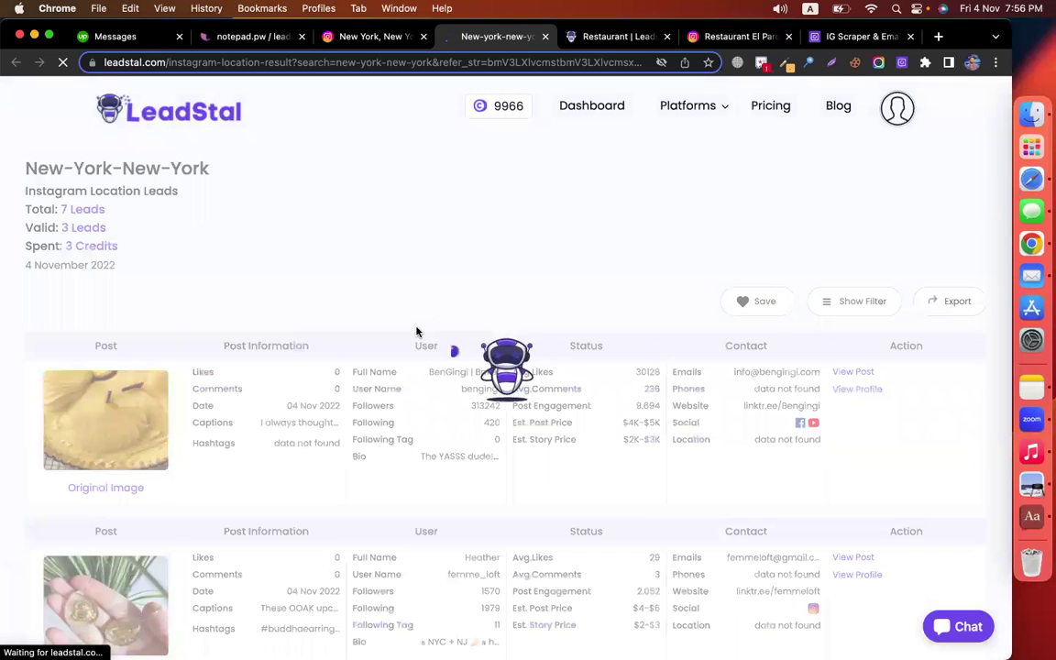
pyautogui.click(956, 300)
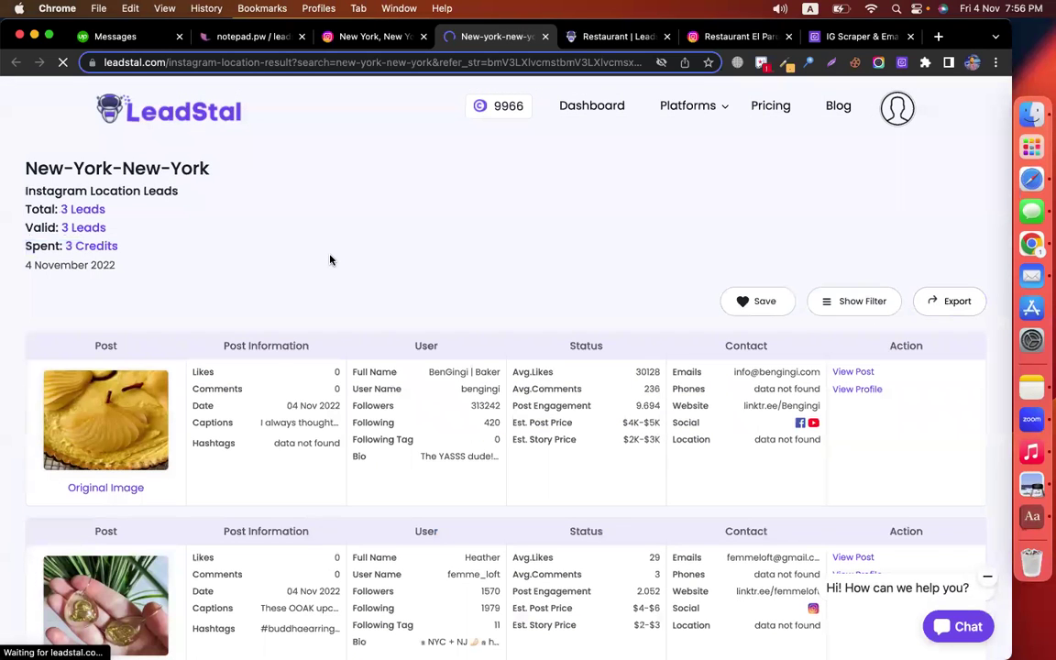
pyautogui.click(751, 481)
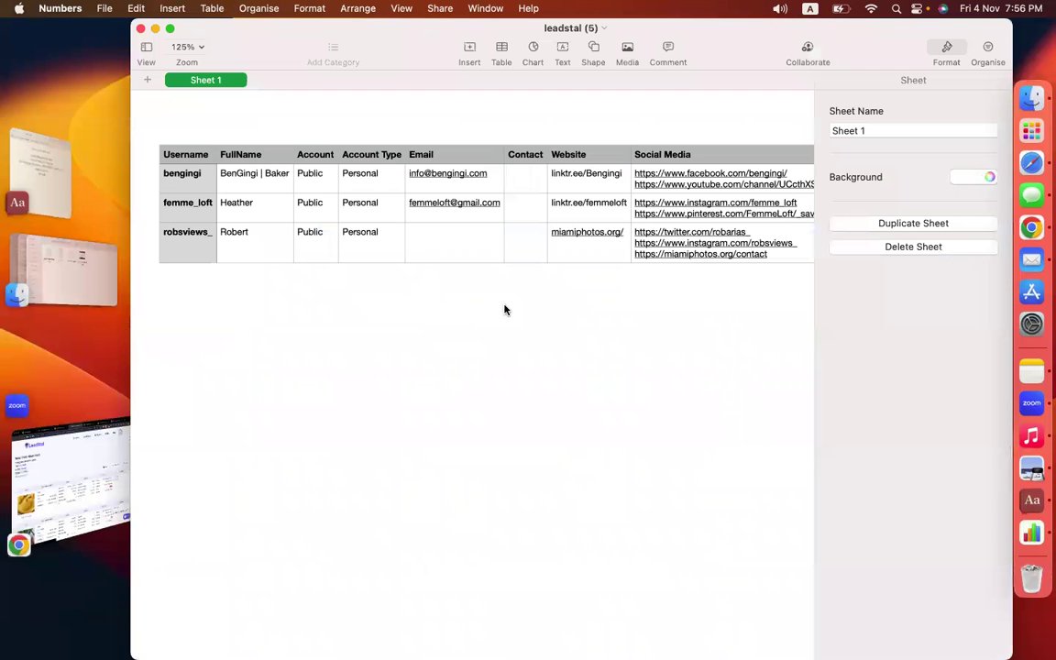
# - Examine the exported lead columns from Email to Biography and select the two email addresses in the Email column
pyautogui.hscroll(5, 495, 240)
pyautogui.hscroll(10, 561, 226)
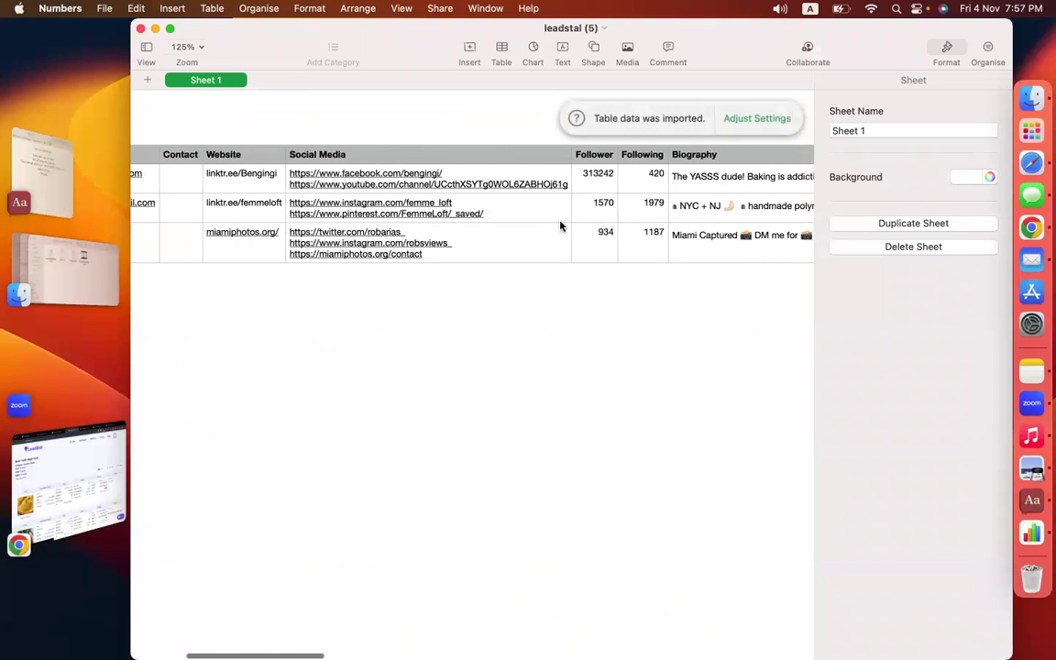
pyautogui.hscroll(-10, 561, 225)
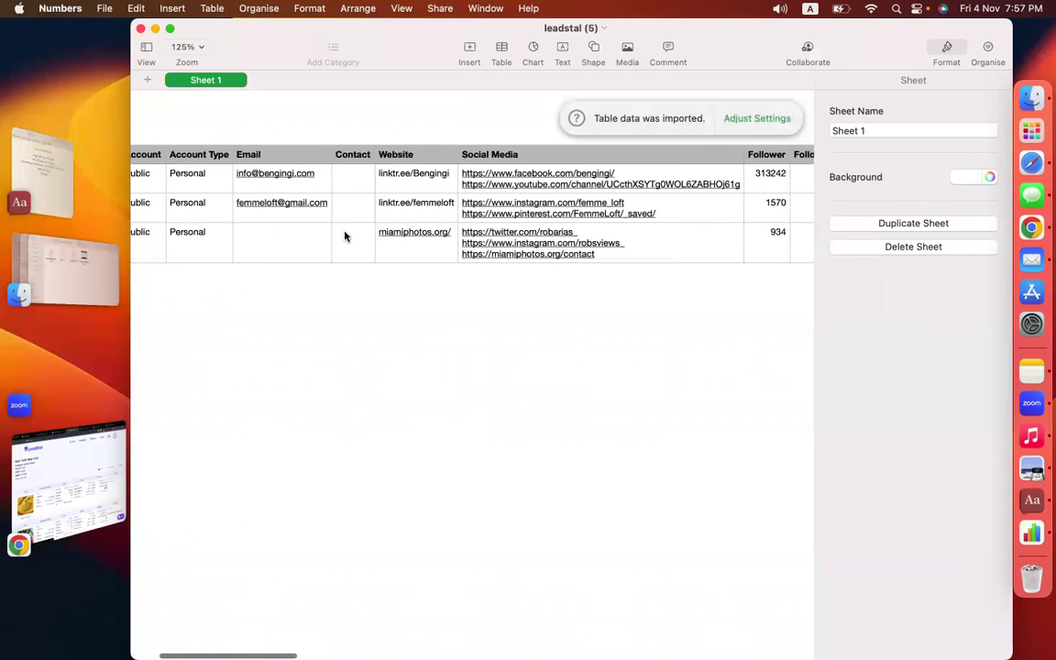
pyautogui.hscroll(-2, 346, 234)
pyautogui.moveTo(405, 175); pyautogui.dragTo(407, 209)
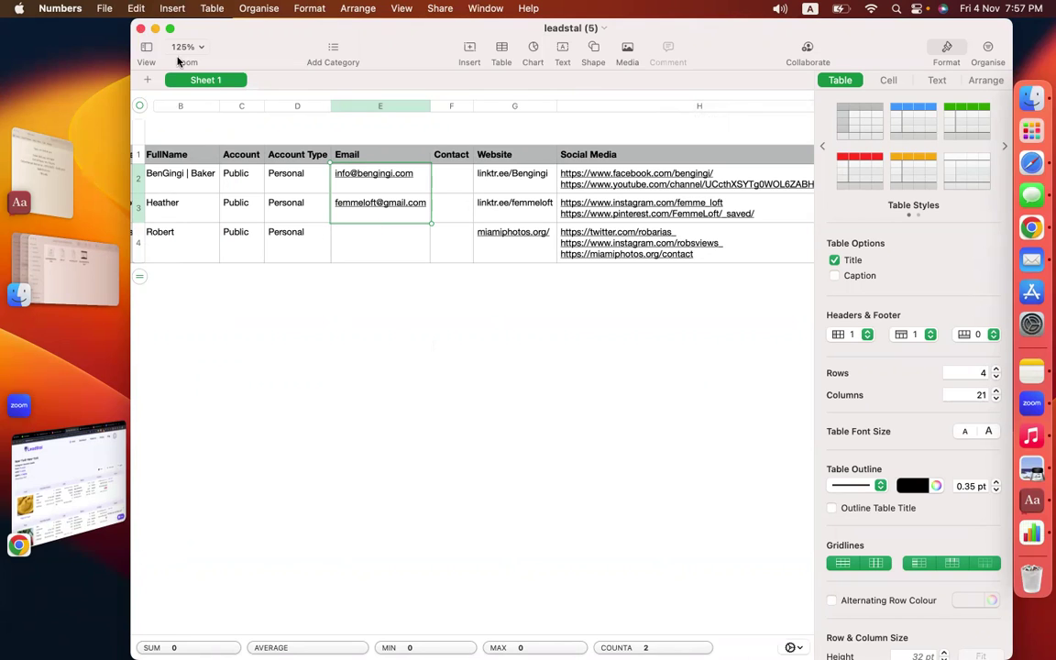
# - Close the exported spreadsheet and return to the notepad notes in Chrome
pyautogui.click(140, 29)
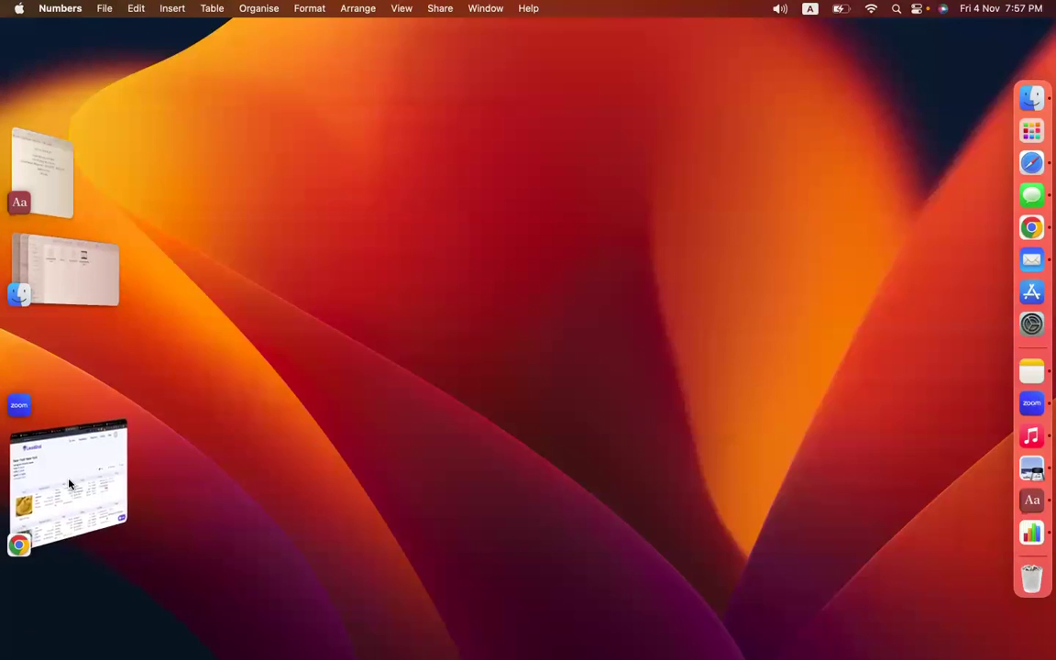
pyautogui.click(62, 433)
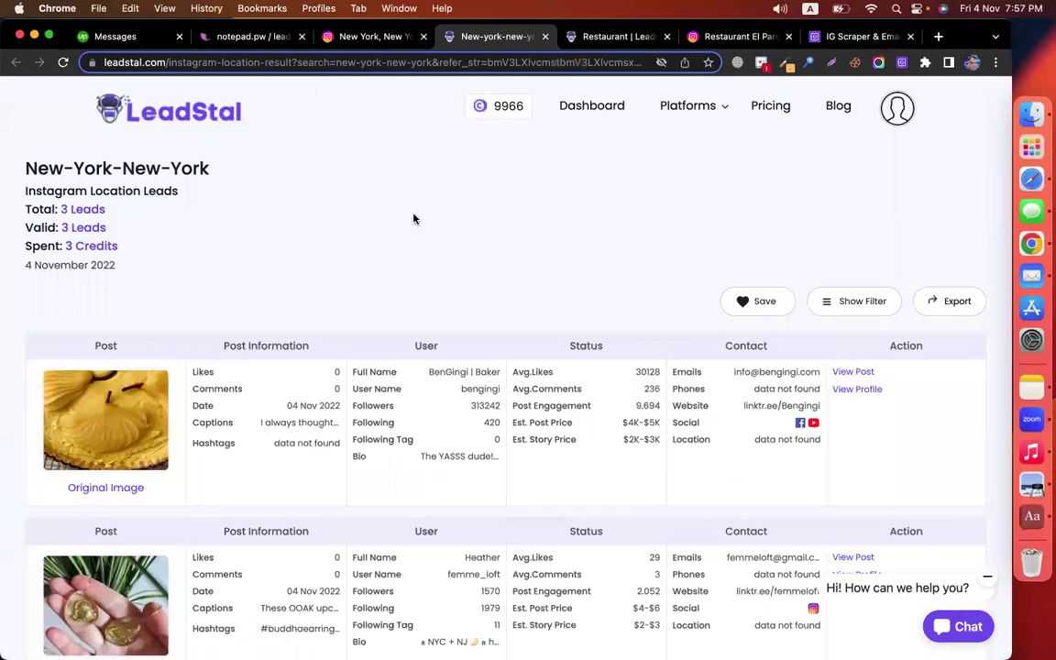
pyautogui.click(240, 36)
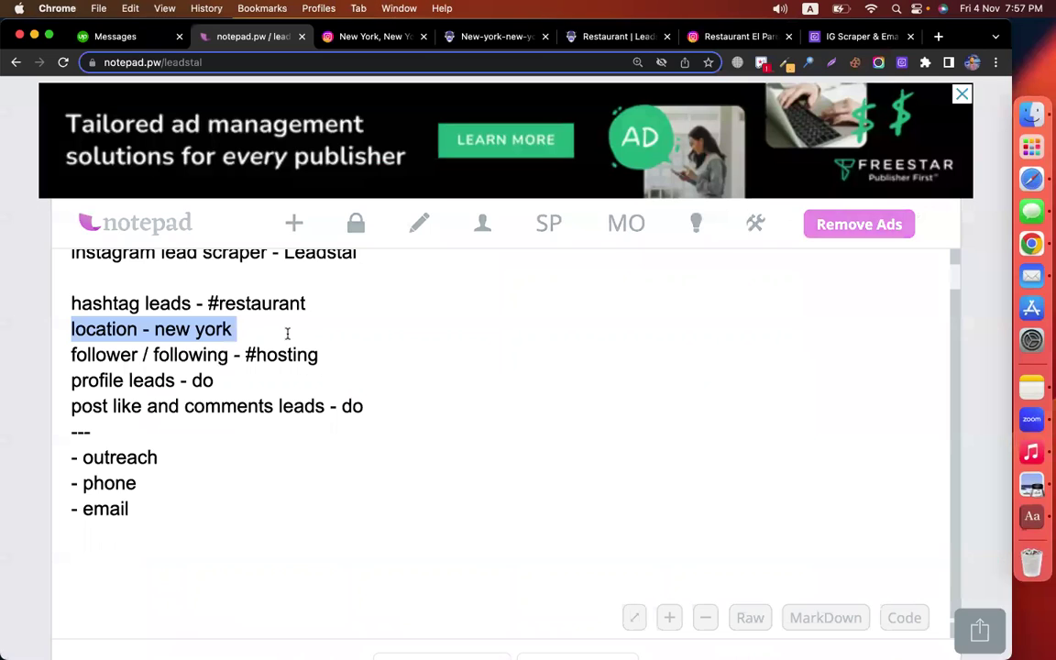
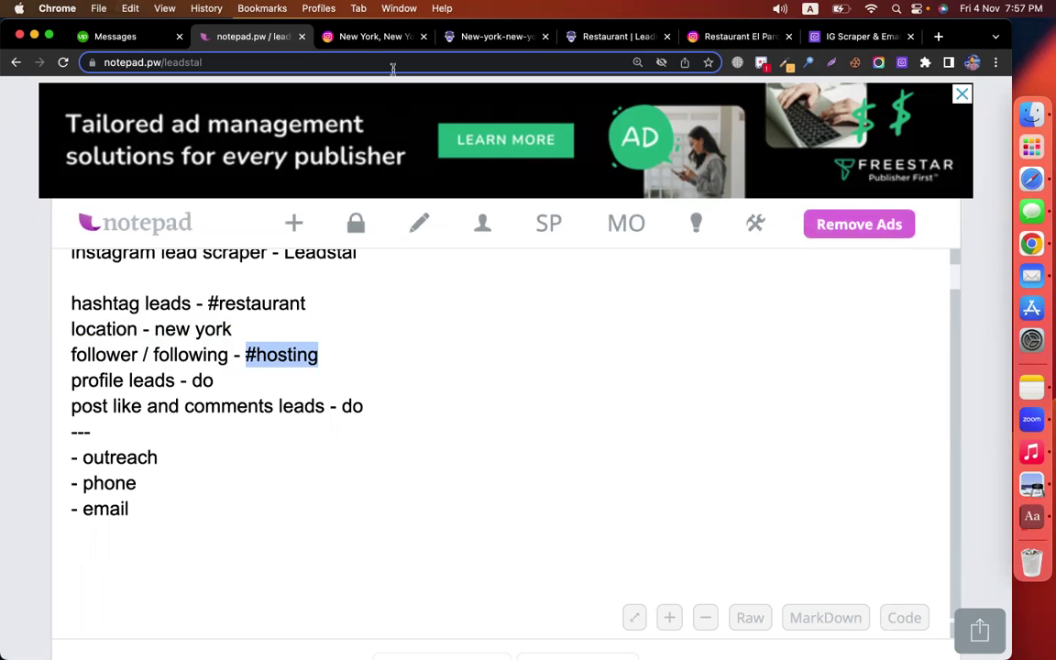
# - Dismiss the finished location leads dialog on Instagram, search for "#hosting" and open the #hosting hashtag page
pyautogui.click(323, 37)
pyautogui.click(647, 240)
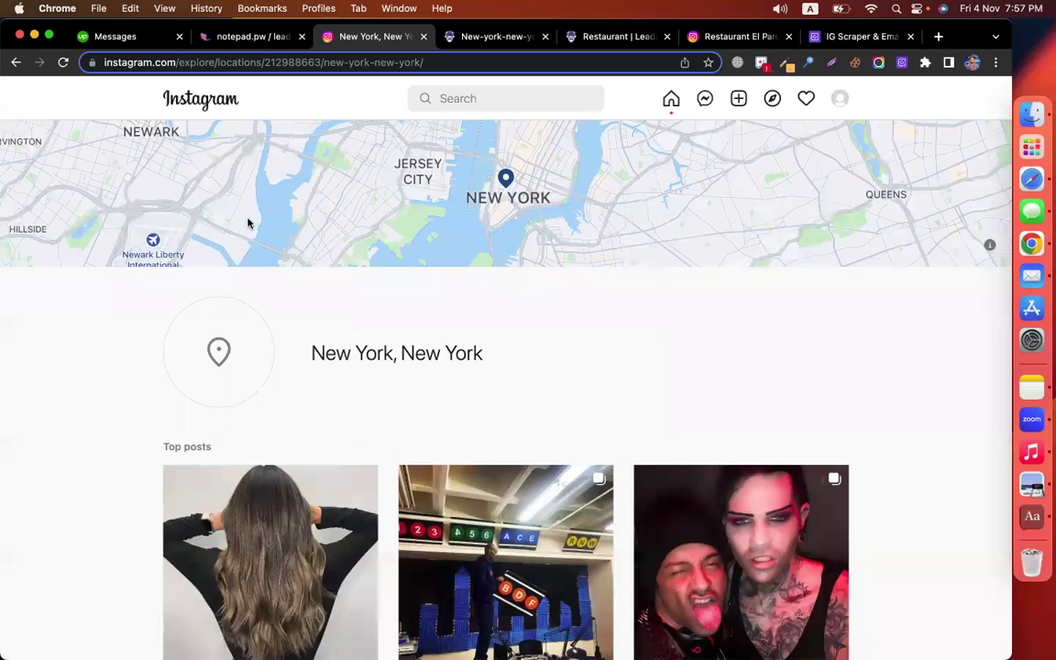
pyautogui.click(196, 104)
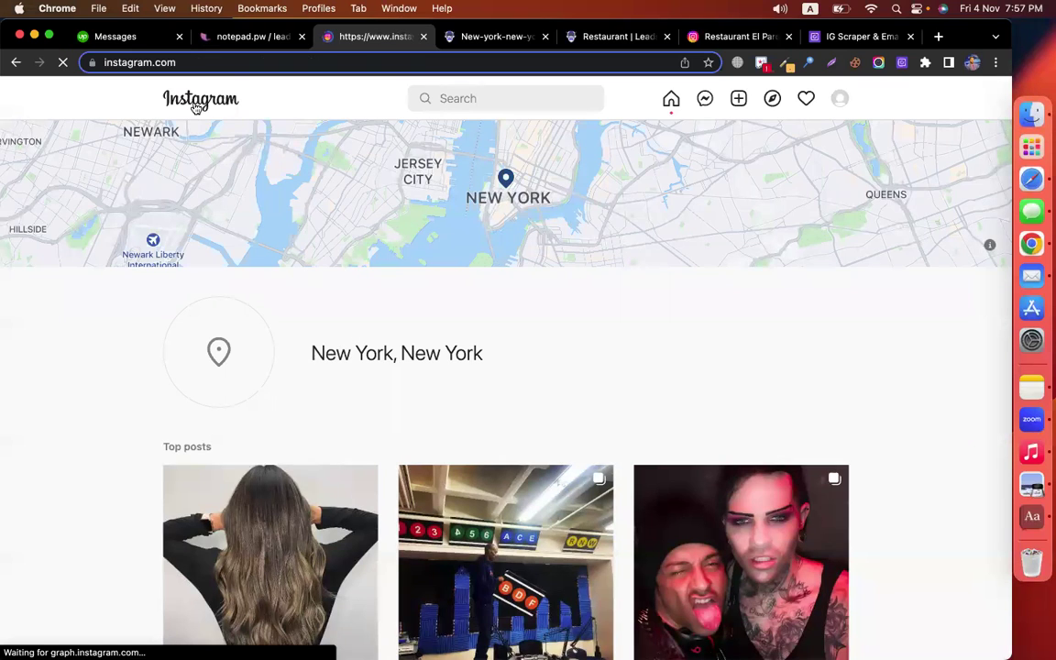
pyautogui.click(79, 226)
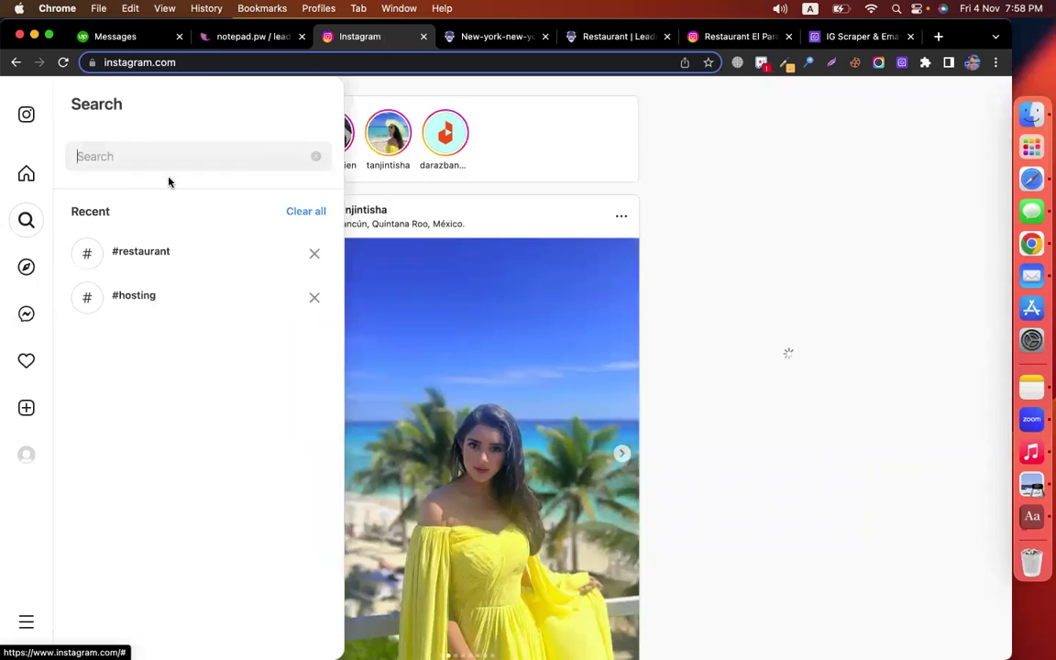
pyautogui.write('#hosting')
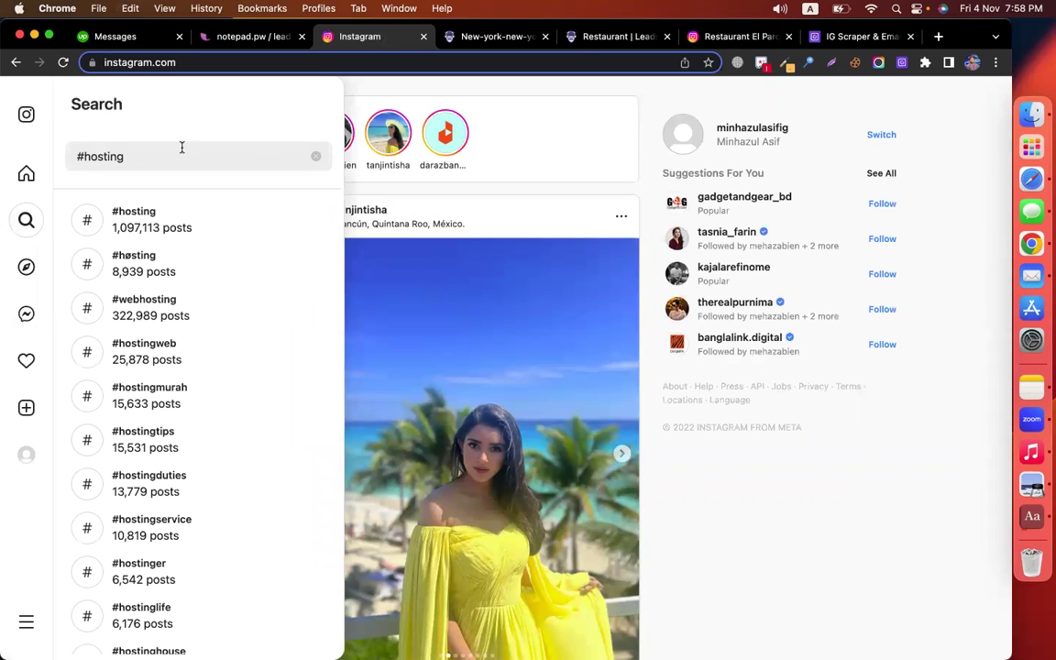
pyautogui.click(196, 221)
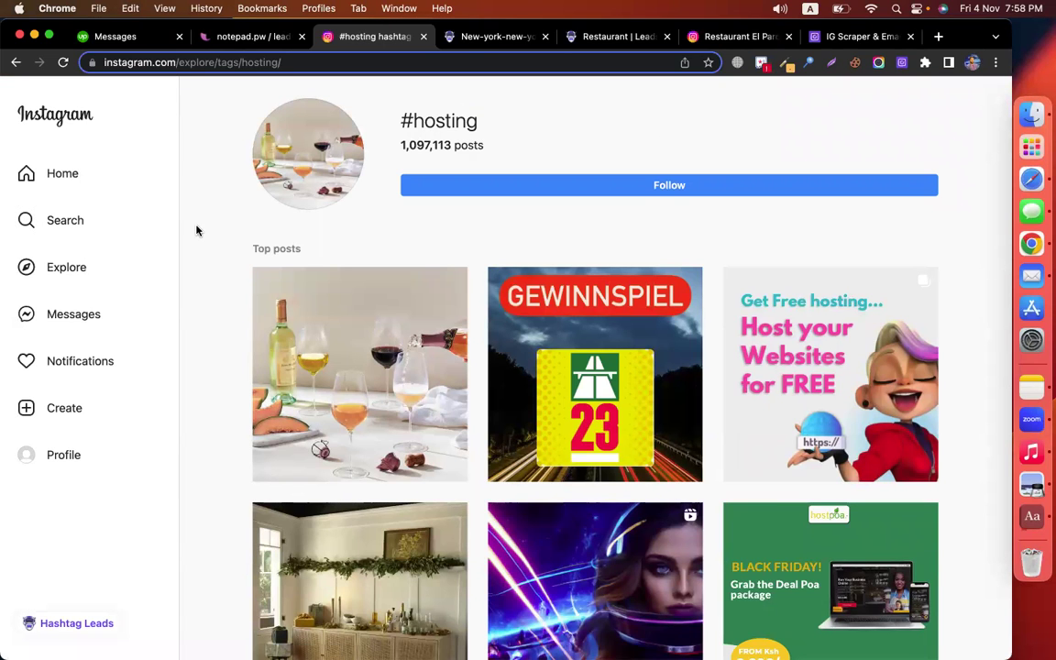
# - Browse the top and most recent #hosting posts for a hosting-related account
pyautogui.scroll(-8, 551, 395)
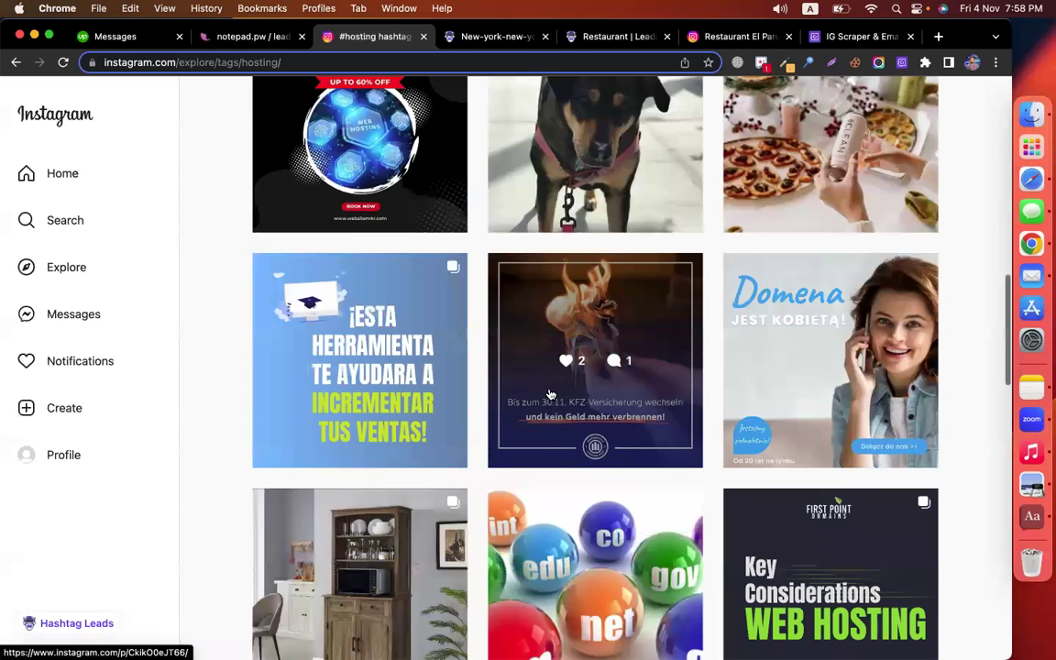
pyautogui.scroll(8, 550, 394)
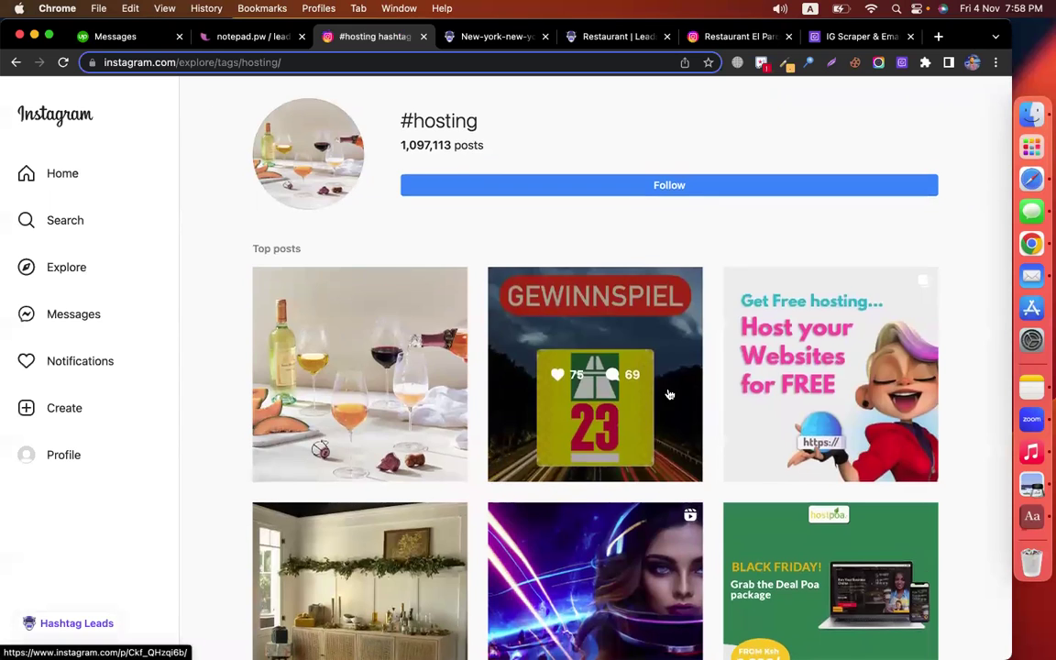
pyautogui.scroll(-3, 642, 394)
pyautogui.scroll(-3, 554, 374)
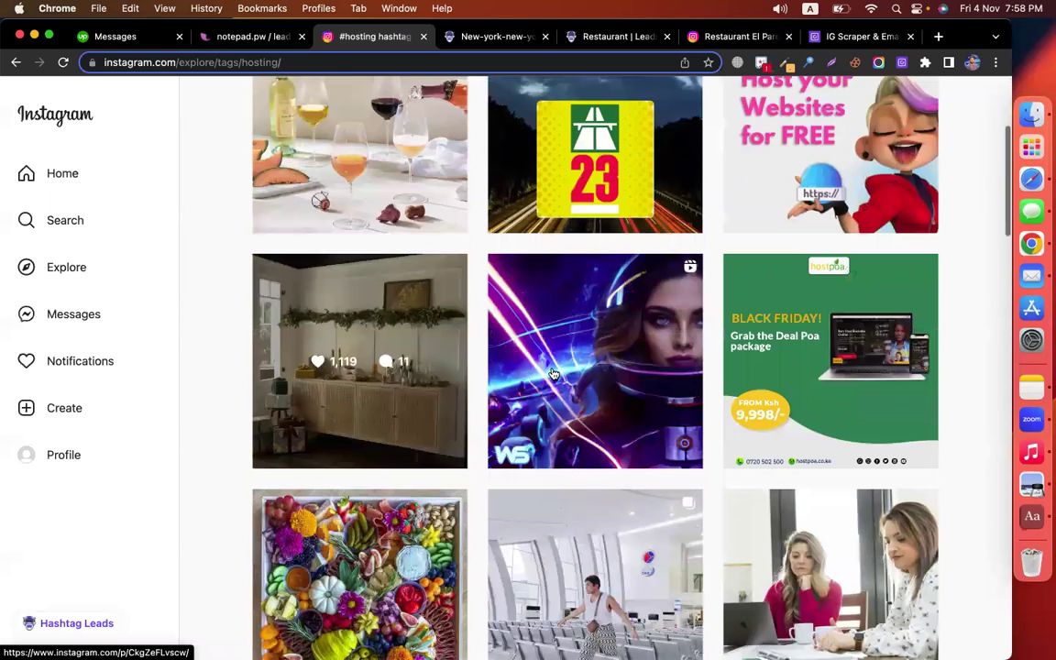
pyautogui.scroll(-5, 554, 374)
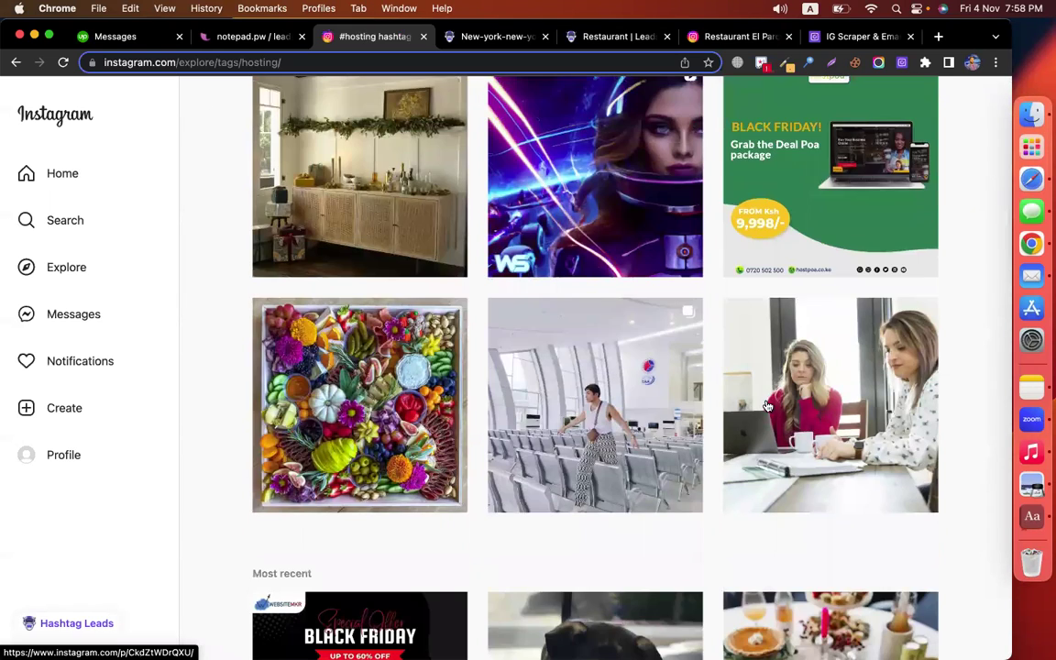
pyautogui.scroll(-2, 770, 449)
pyautogui.scroll(-3, 697, 394)
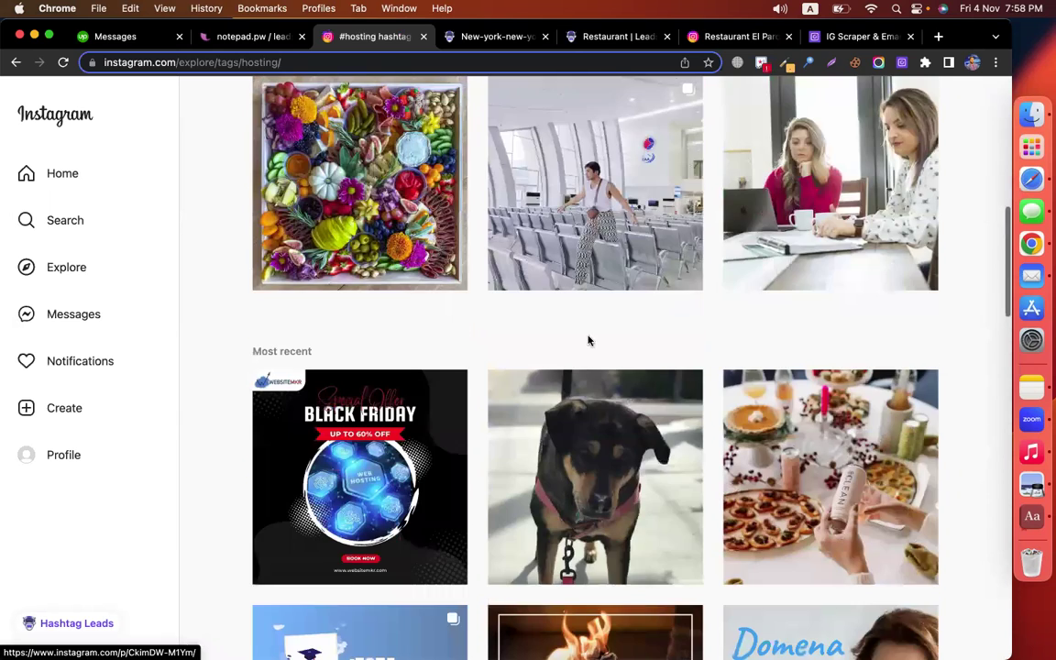
pyautogui.scroll(7, 596, 302)
pyautogui.scroll(9, 817, 335)
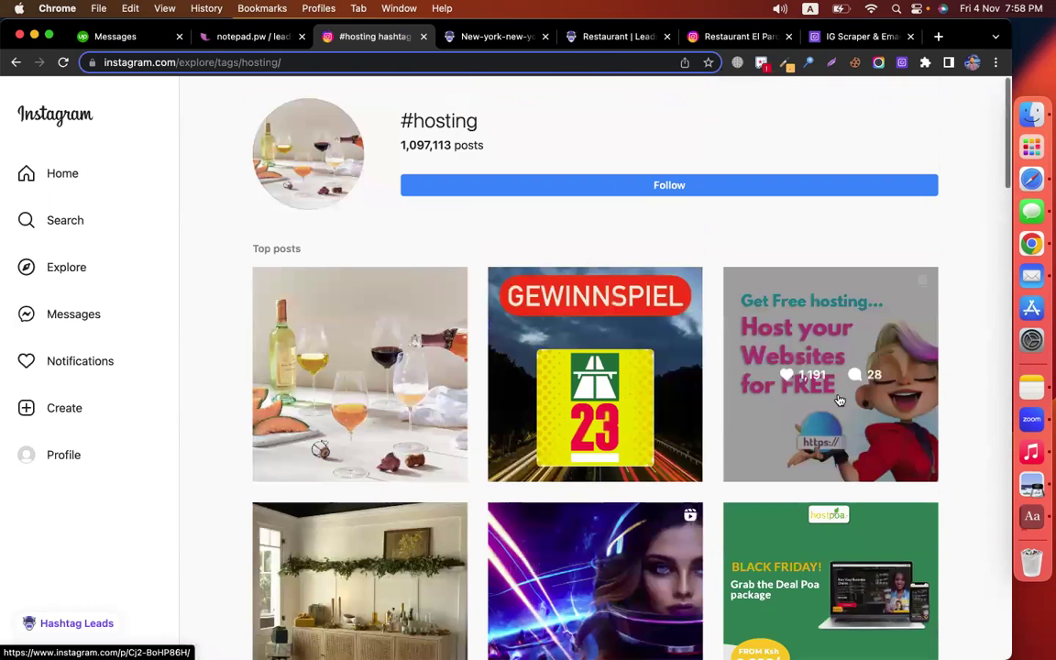
# - Open the "Host your Websites for FREE" post, go to its author's profile and show the followers list
pyautogui.click(824, 367)
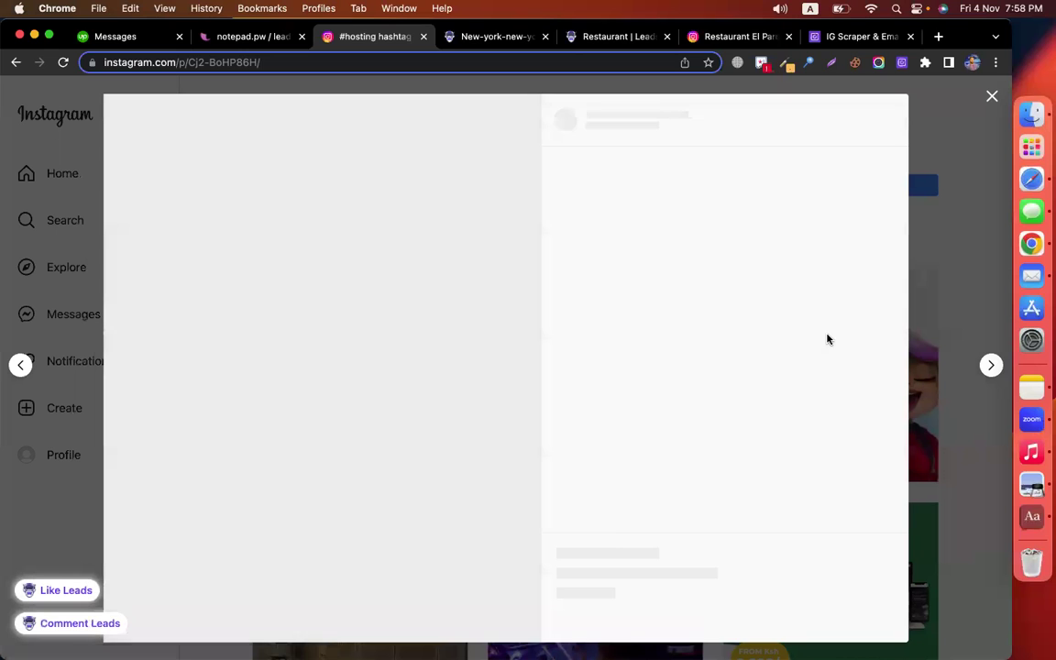
pyautogui.click(594, 118)
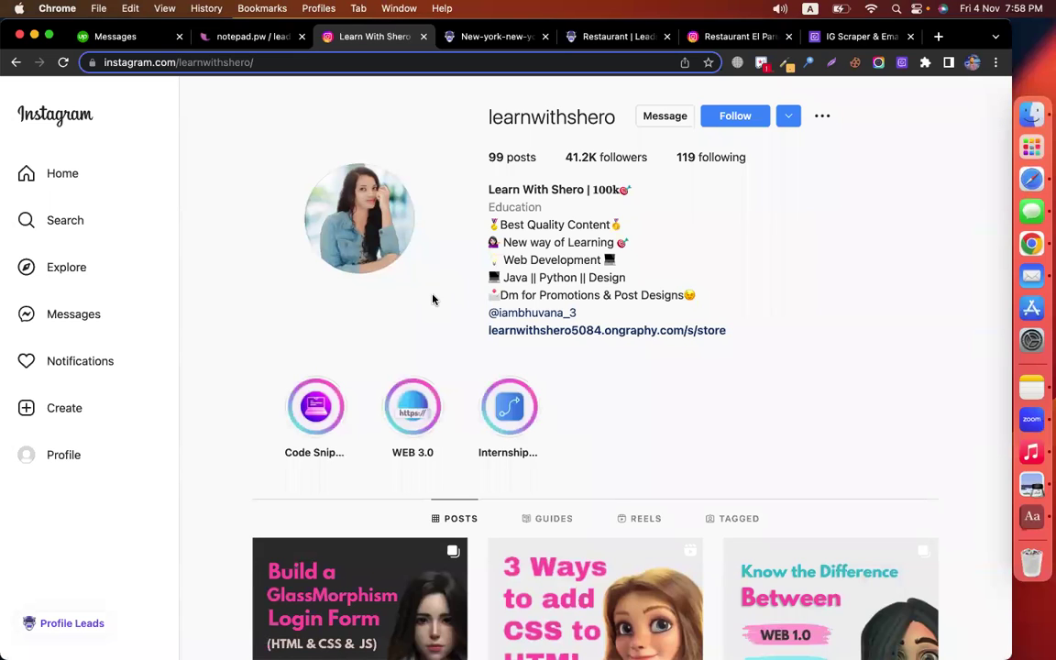
pyautogui.click(606, 161)
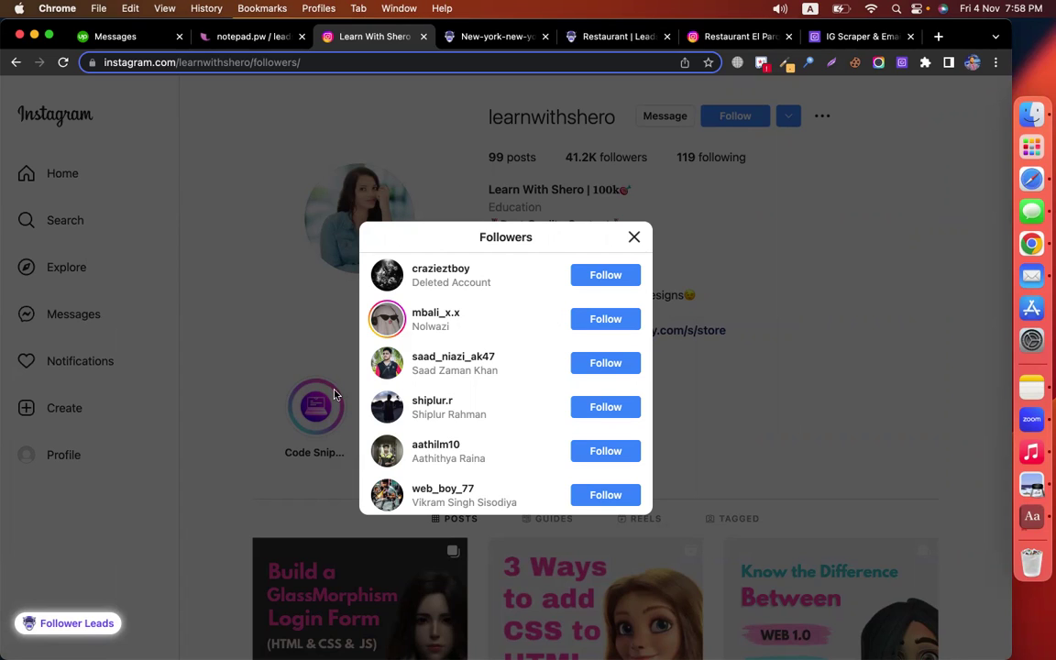
# - Collect follower leads from the open followers list with LeadStal, stop the collection and view the result
pyautogui.click(68, 627)
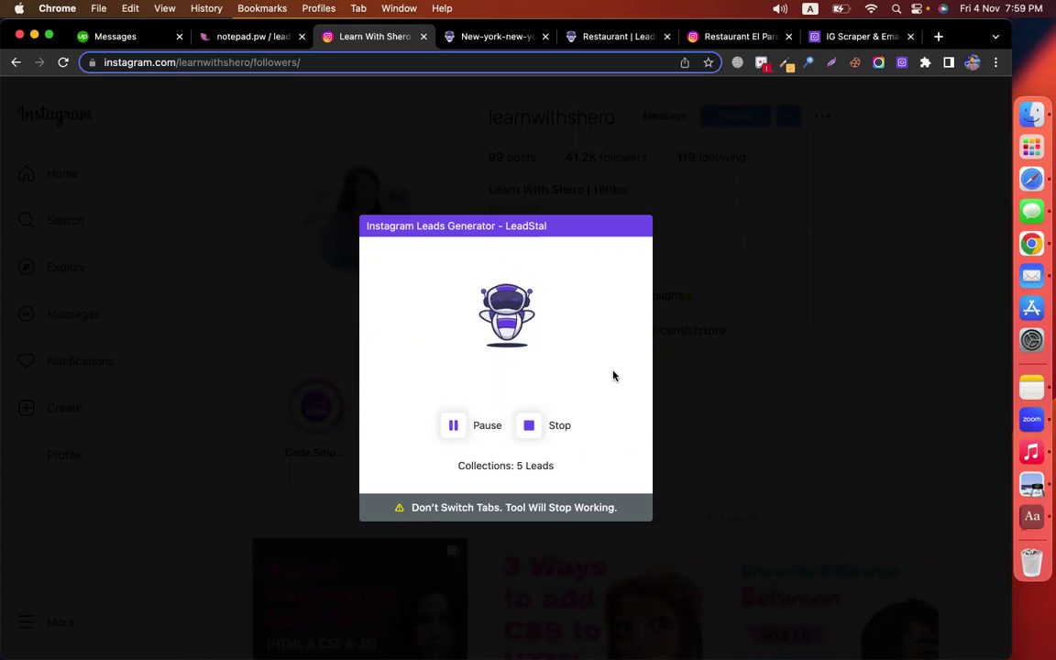
pyautogui.click(530, 425)
pyautogui.click(523, 462)
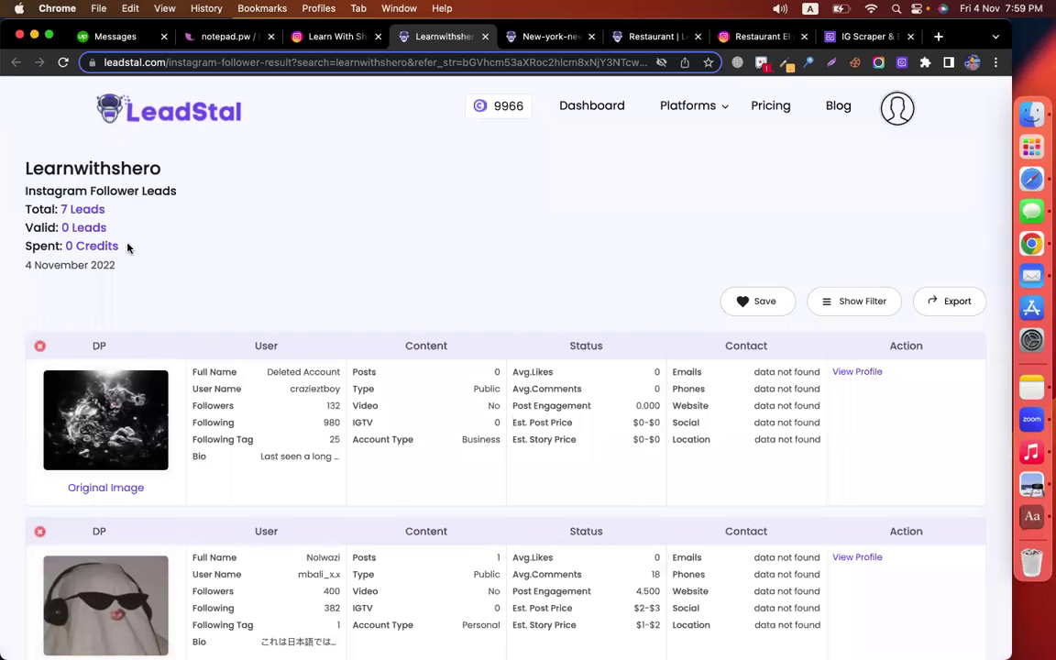
# - Highlight the spent credits line in the follower leads result and look through the collected leads
pyautogui.moveTo(120, 245); pyautogui.dragTo(18, 245)
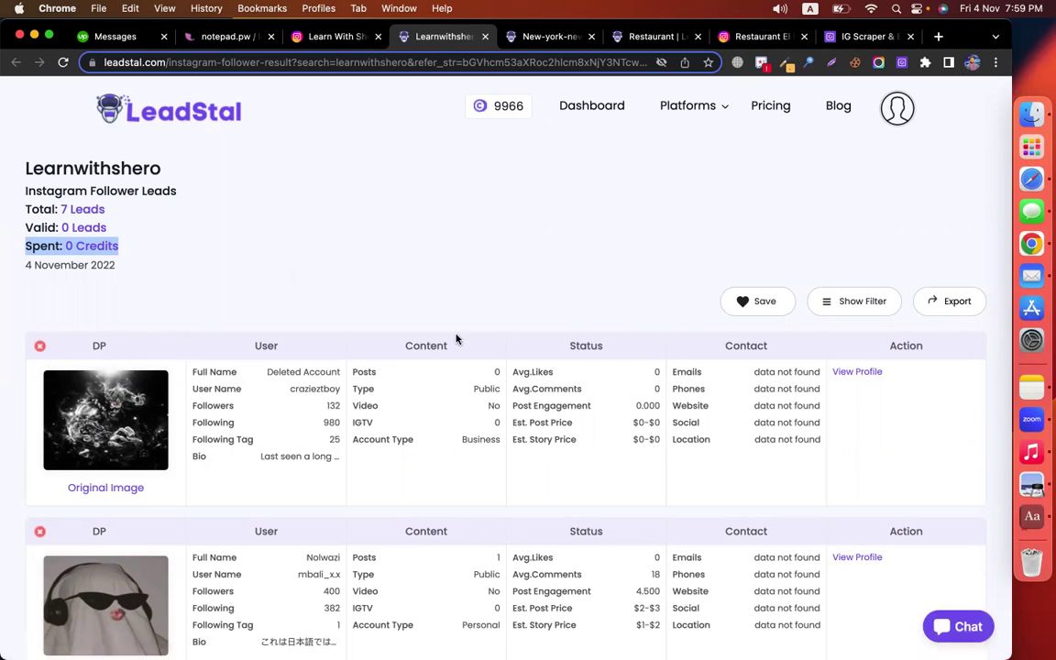
pyautogui.scroll(-6, 541, 293)
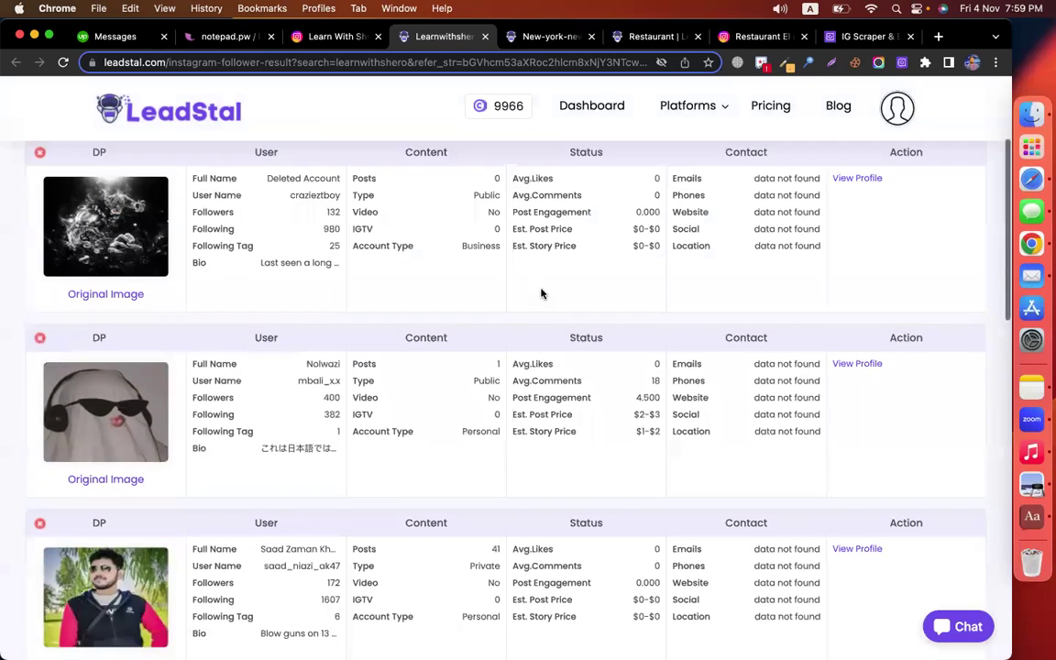
pyautogui.scroll(5, 541, 294)
pyautogui.scroll(-10, 541, 293)
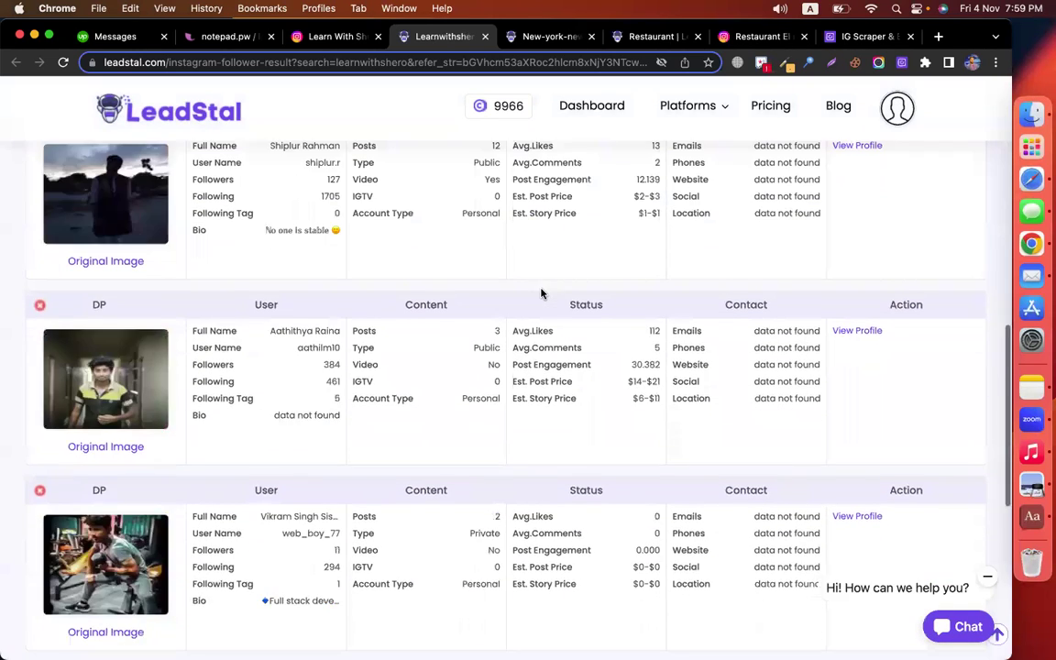
pyautogui.scroll(5, 541, 294)
pyautogui.scroll(8, 541, 293)
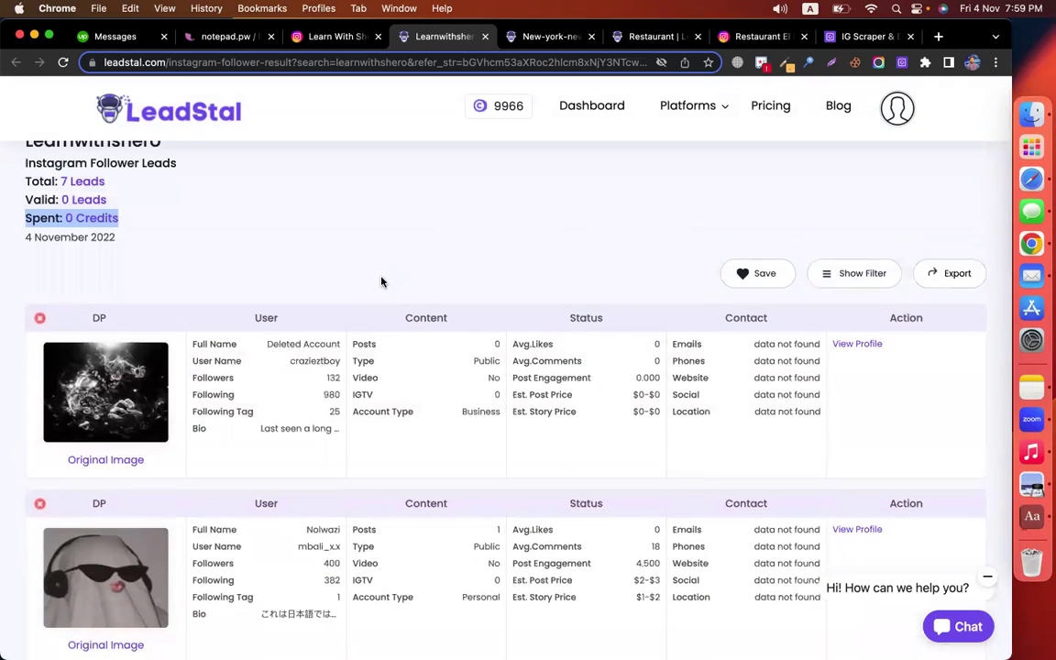
# - Examine the first two follower leads' names, follower count, post count and account type
pyautogui.click(268, 343)
pyautogui.moveTo(268, 343); pyautogui.dragTo(328, 345)
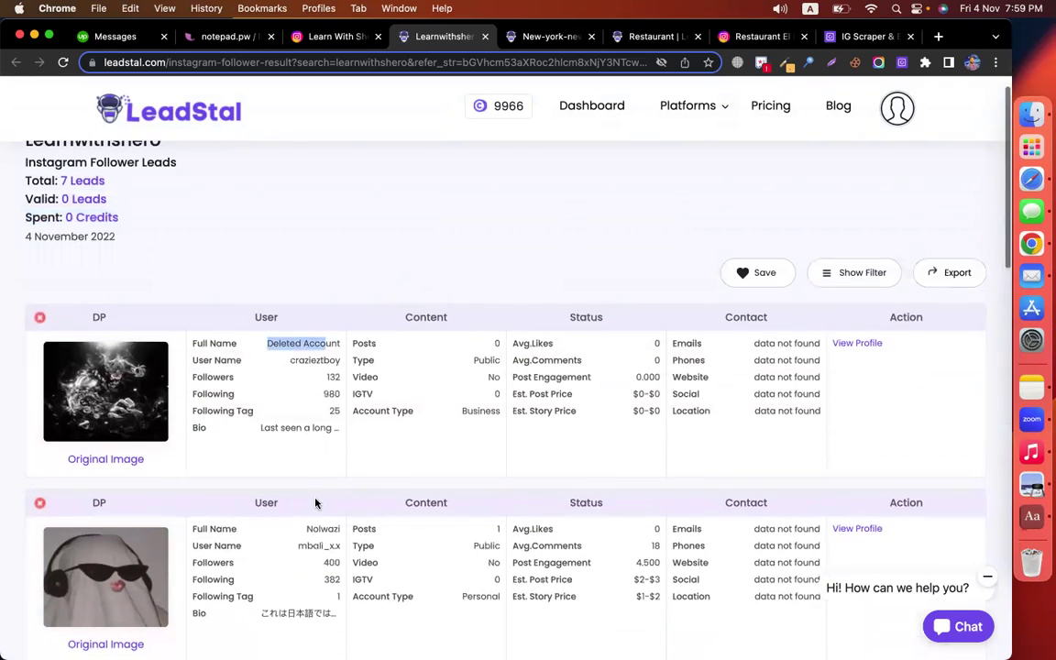
pyautogui.scroll(-2, 312, 458)
pyautogui.click(301, 421)
pyautogui.moveTo(308, 432); pyautogui.dragTo(338, 448)
pyautogui.doubleClick(332, 449)
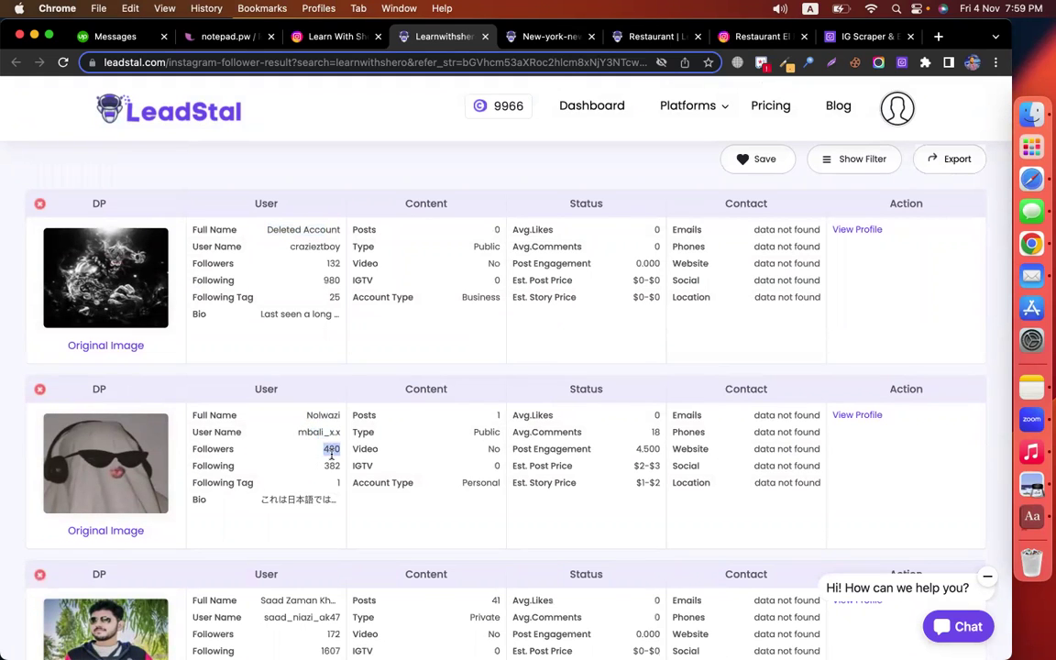
pyautogui.click(500, 418)
pyautogui.doubleClick(498, 416)
pyautogui.doubleClick(485, 432)
# - View the second follower lead's Instagram profile and check its suggested accounts and profile options
pyautogui.click(850, 418)
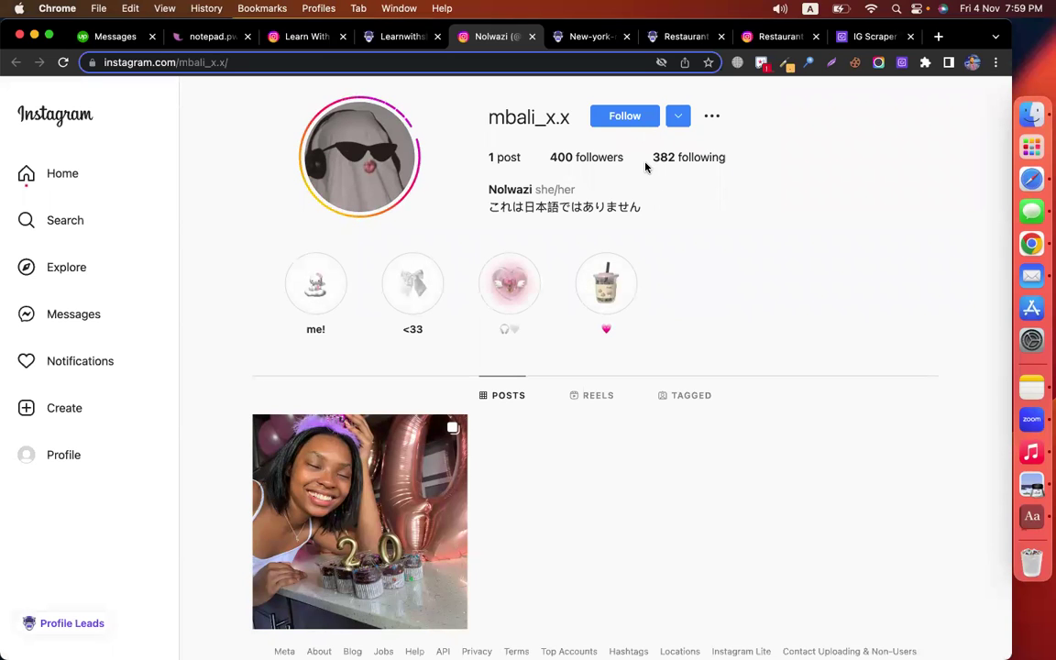
pyautogui.click(677, 116)
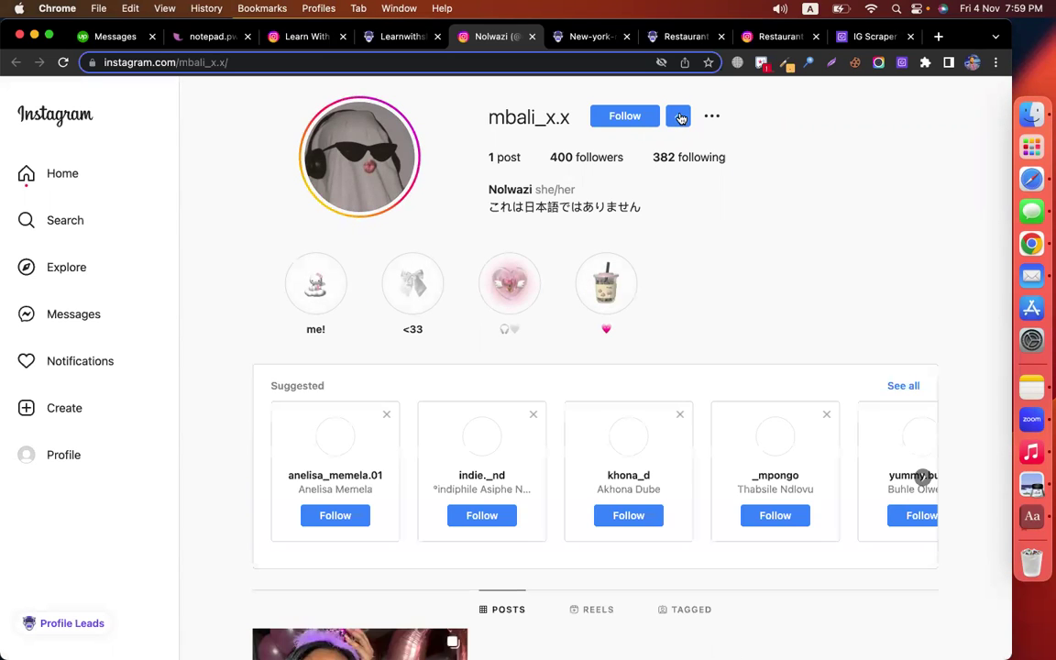
pyautogui.click(712, 119)
pyautogui.click(773, 245)
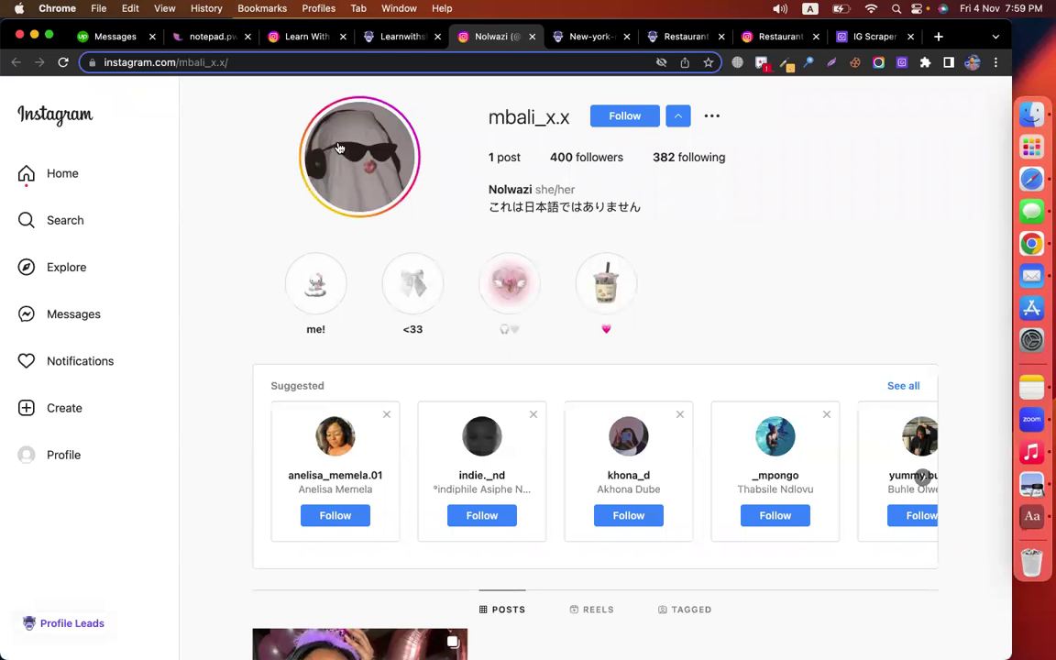
# - Highlight "profile leads - do" in the notes and close the finished leads and followers dialogs on the hosting post author's profile
pyautogui.click(206, 38)
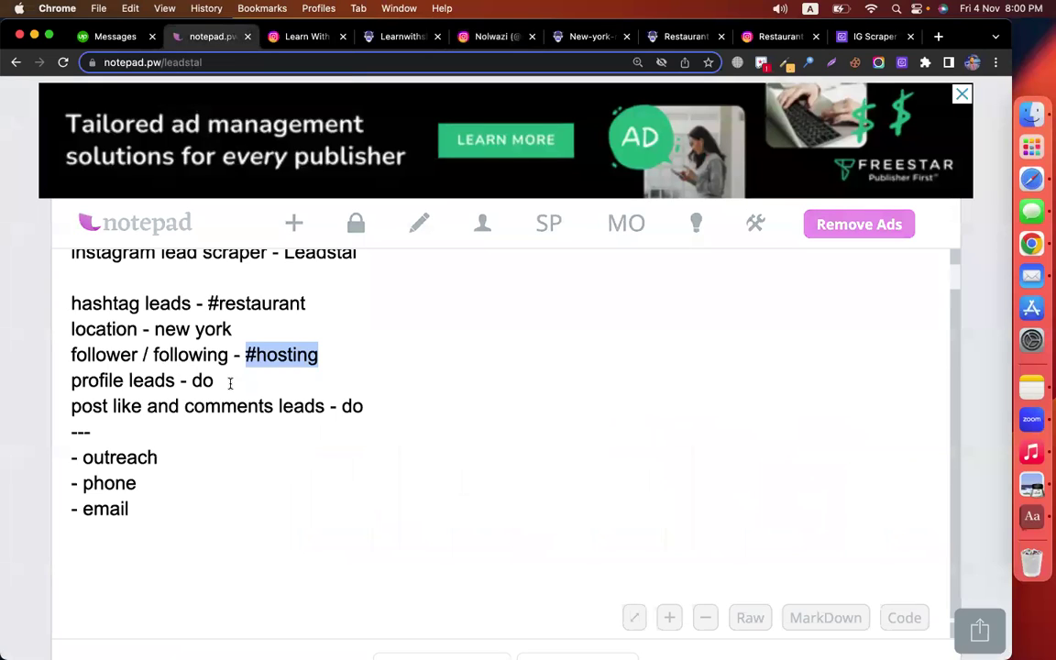
pyautogui.moveTo(225, 382); pyautogui.dragTo(33, 384)
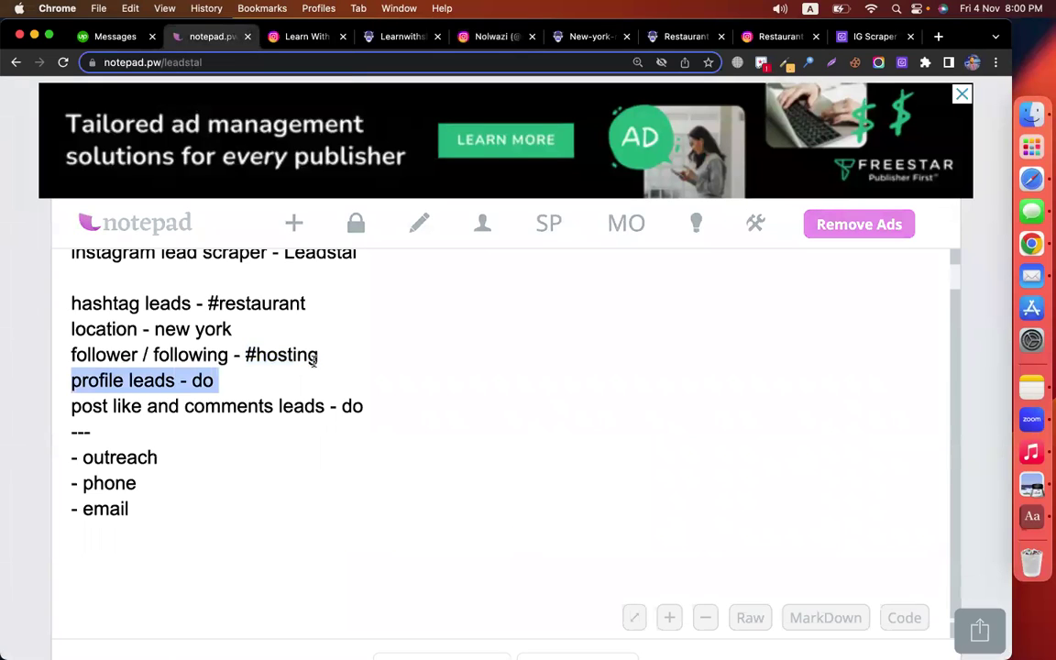
pyautogui.click(307, 36)
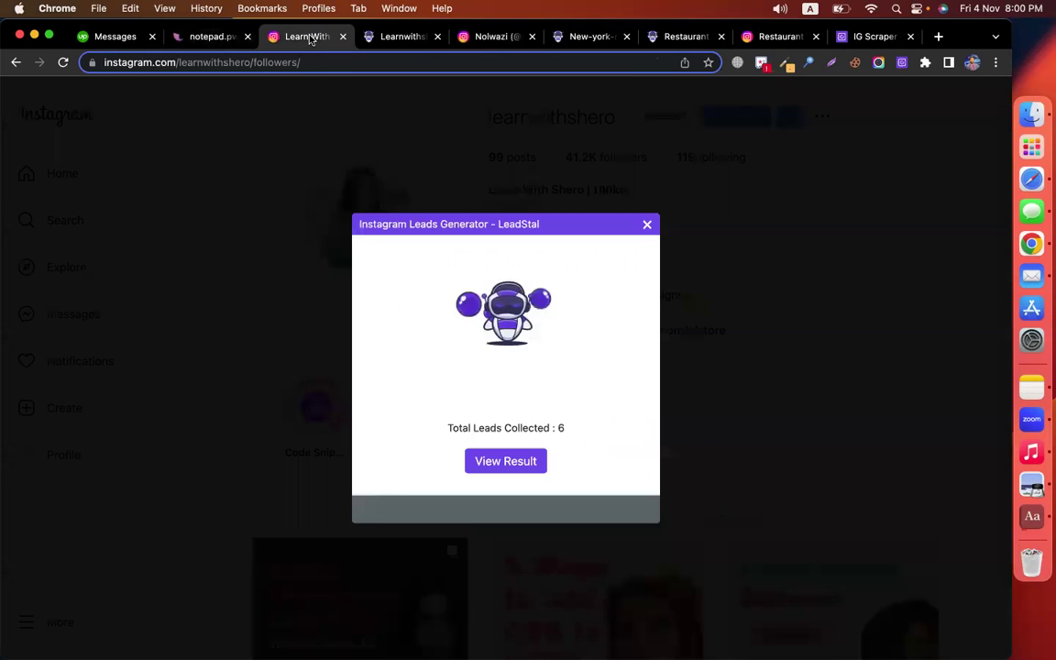
pyautogui.click(647, 225)
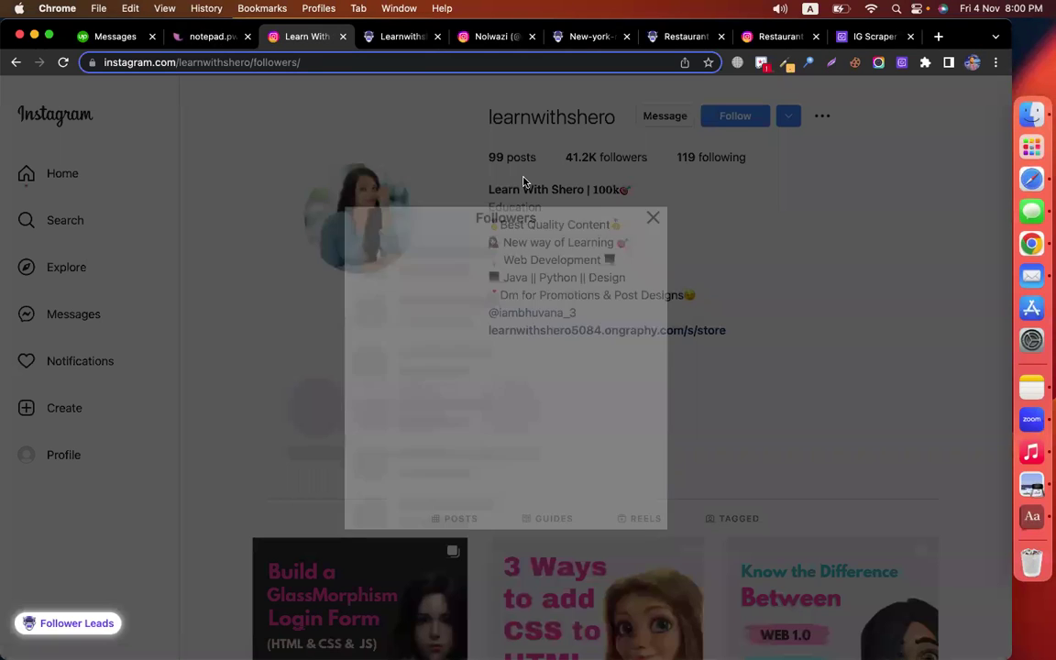
pyautogui.click(635, 239)
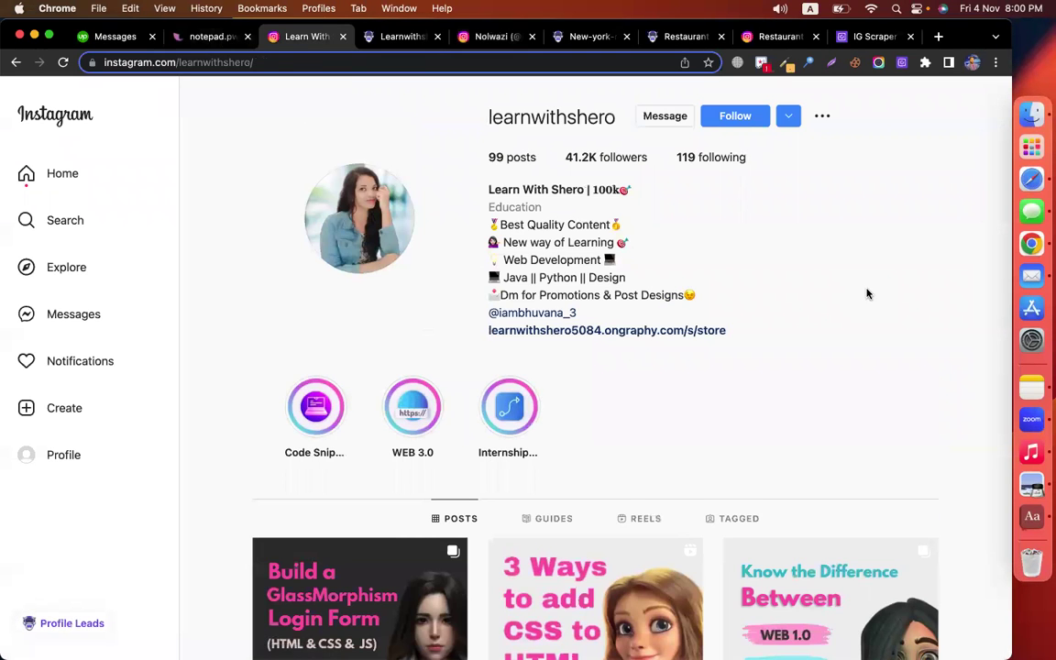
# - Collect profile leads from the hosting post author's Instagram page with LeadStal, stop the collection and view the result
pyautogui.scroll(-10, 867, 294)
pyautogui.scroll(10, 868, 293)
pyautogui.click(37, 623)
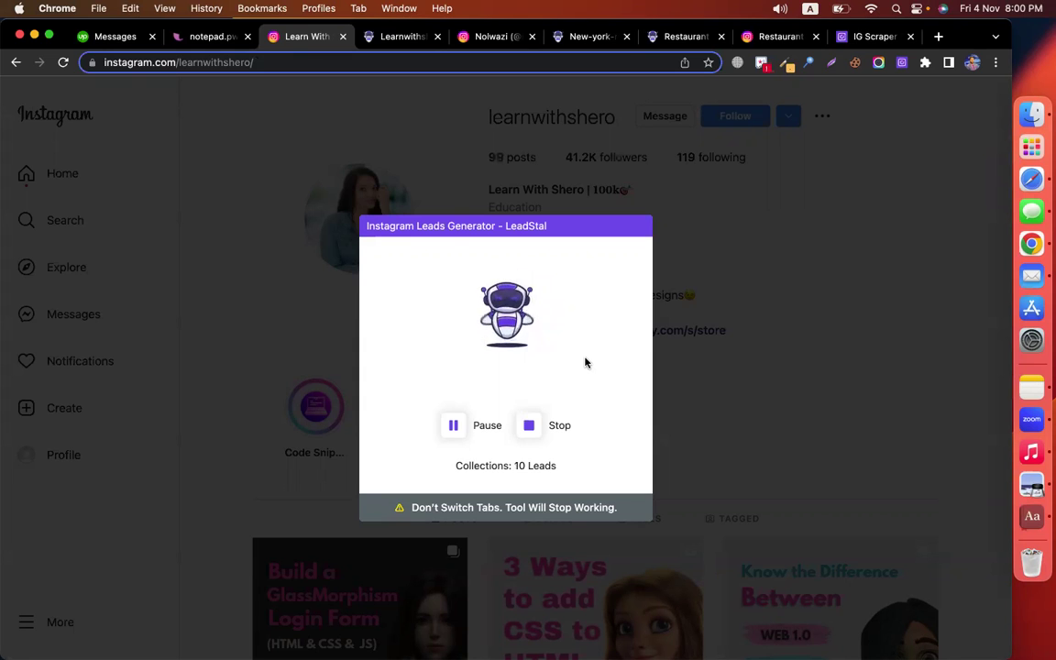
pyautogui.click(561, 429)
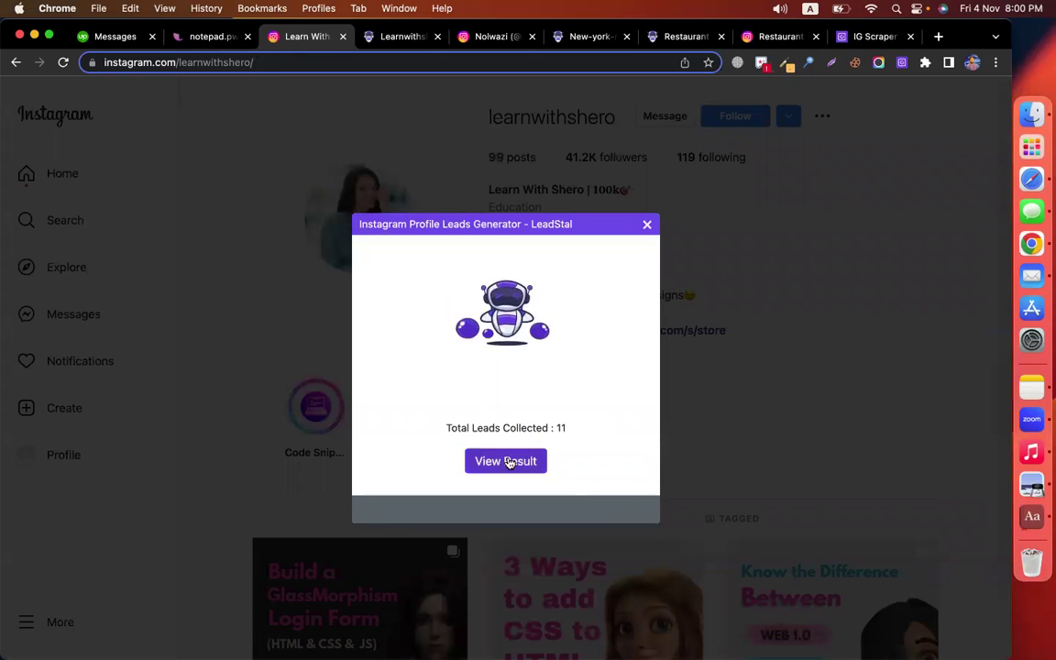
pyautogui.click(507, 462)
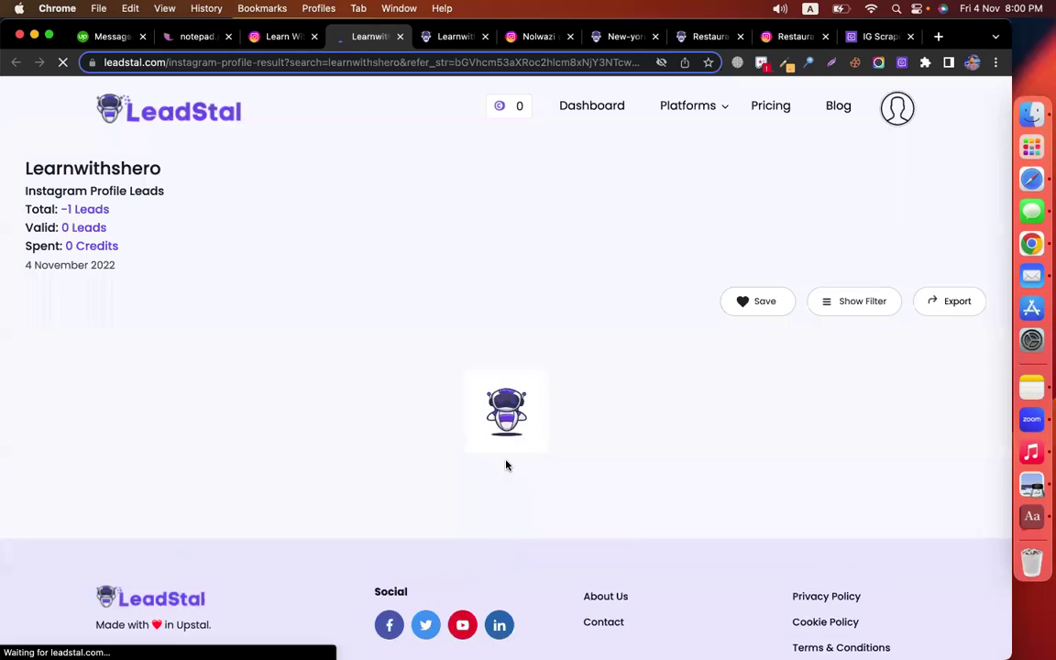
# - Look through the profile leads result and its list of posts with captions, hashtags, likes and comments
pyautogui.scroll(-5, 436, 267)
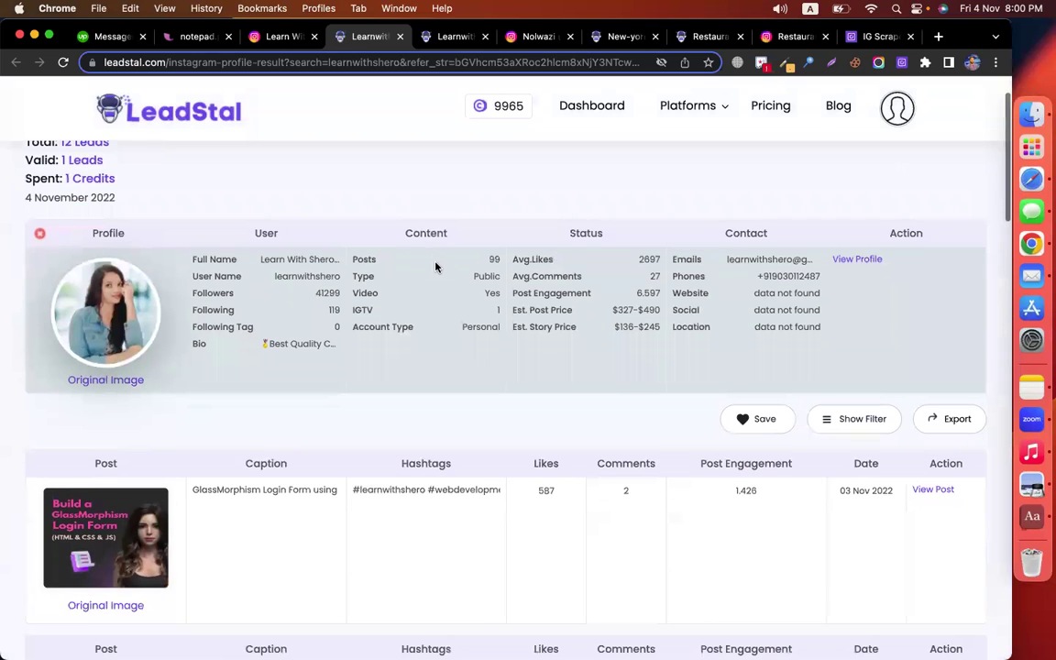
pyautogui.scroll(-9, 253, 378)
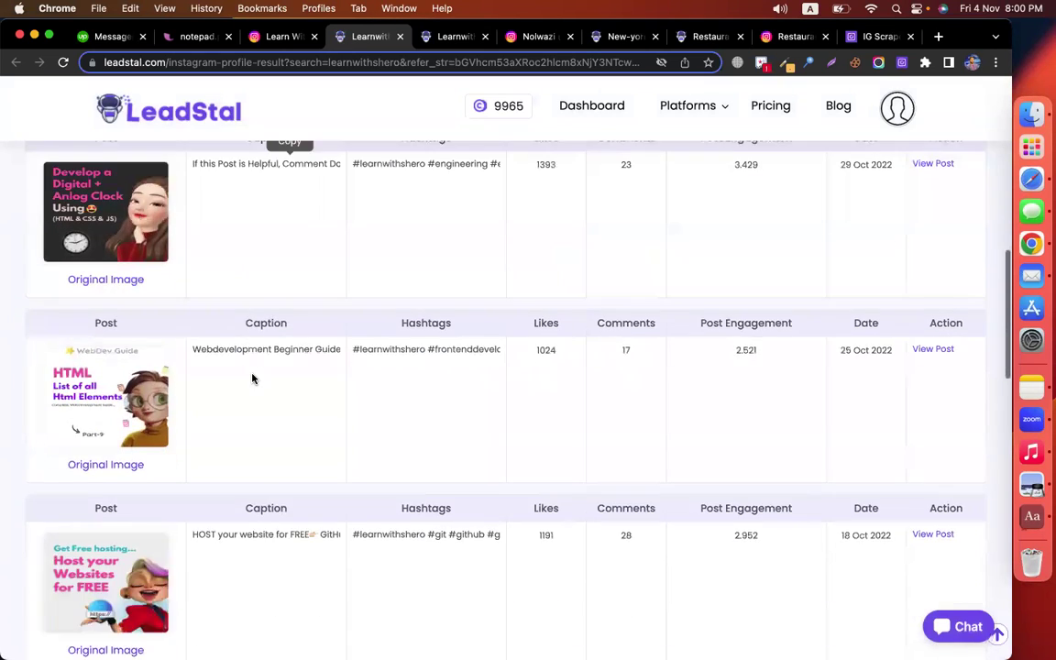
pyautogui.scroll(6, 250, 374)
pyautogui.scroll(1, 153, 315)
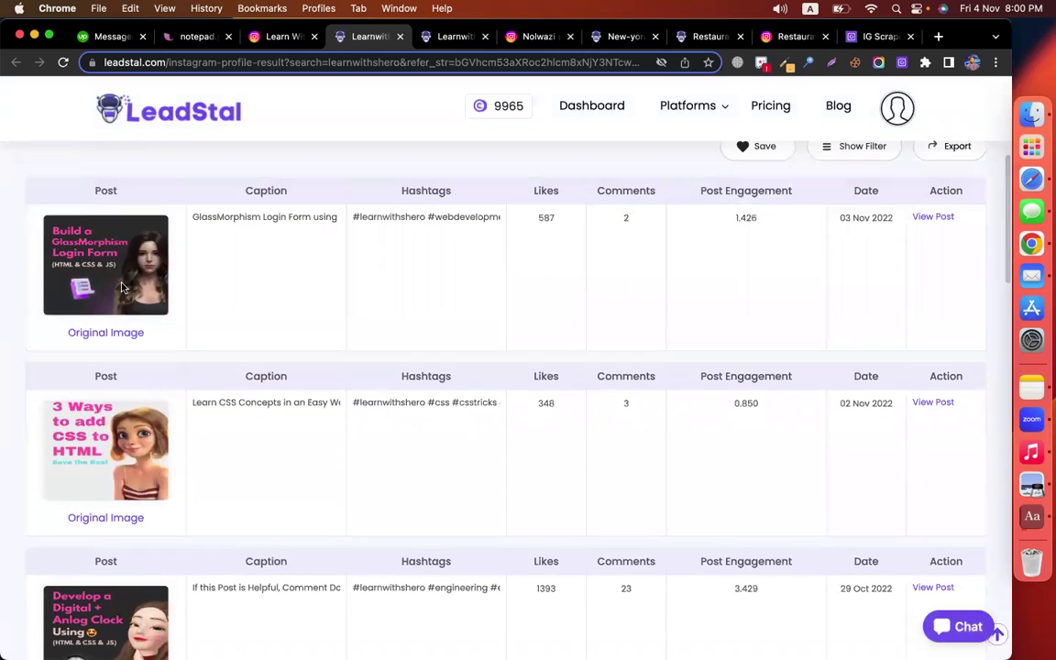
pyautogui.scroll(-5, 128, 413)
pyautogui.scroll(-2, 113, 478)
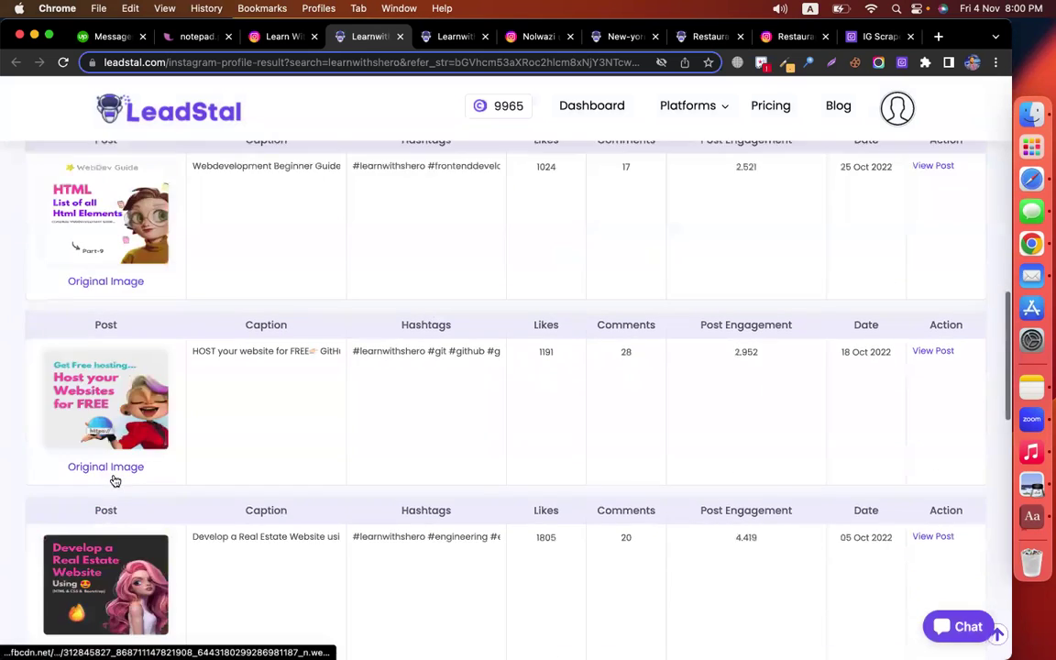
pyautogui.scroll(8, 260, 420)
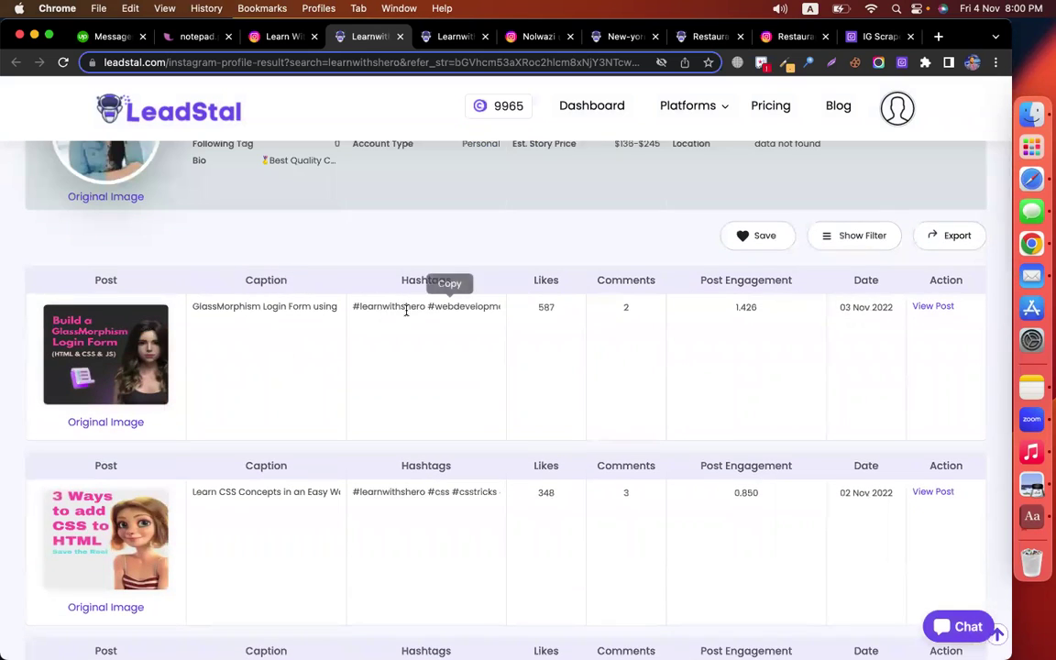
# - Highlight the first post's likes, open the post in a new tab and return to the profile leads result
pyautogui.doubleClick(545, 309)
pyautogui.rightClick(924, 310)
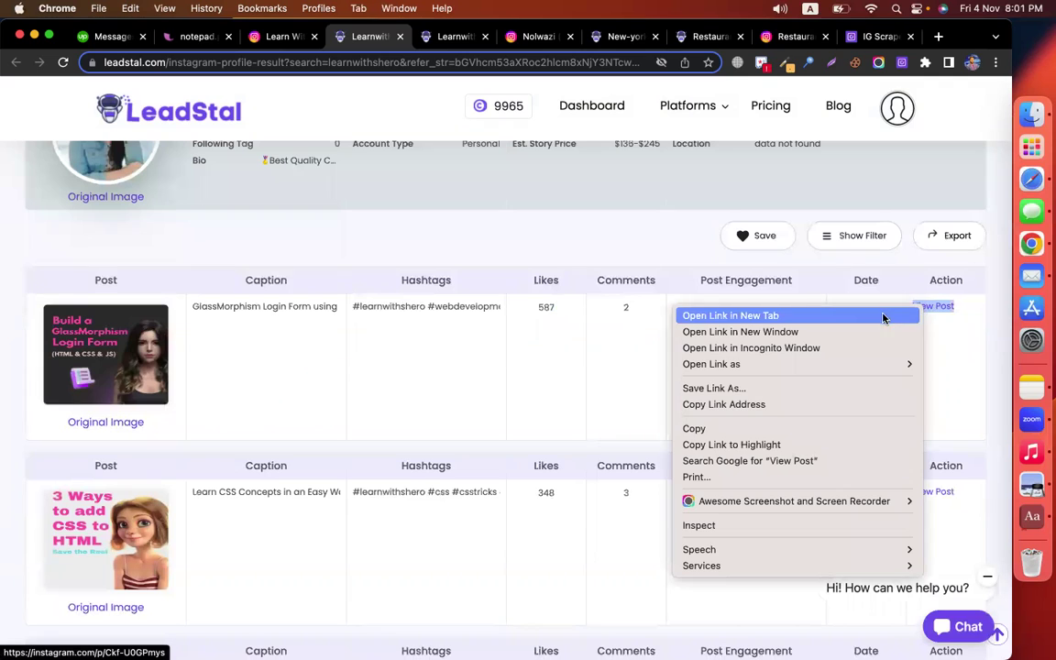
pyautogui.click(882, 315)
pyautogui.click(394, 38)
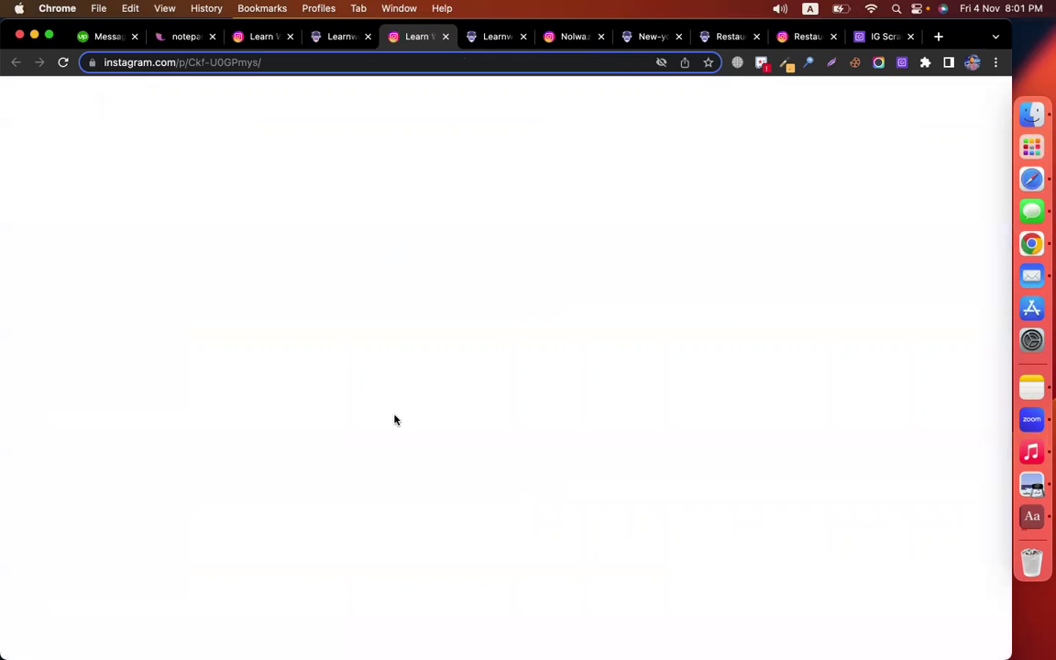
pyautogui.click(341, 37)
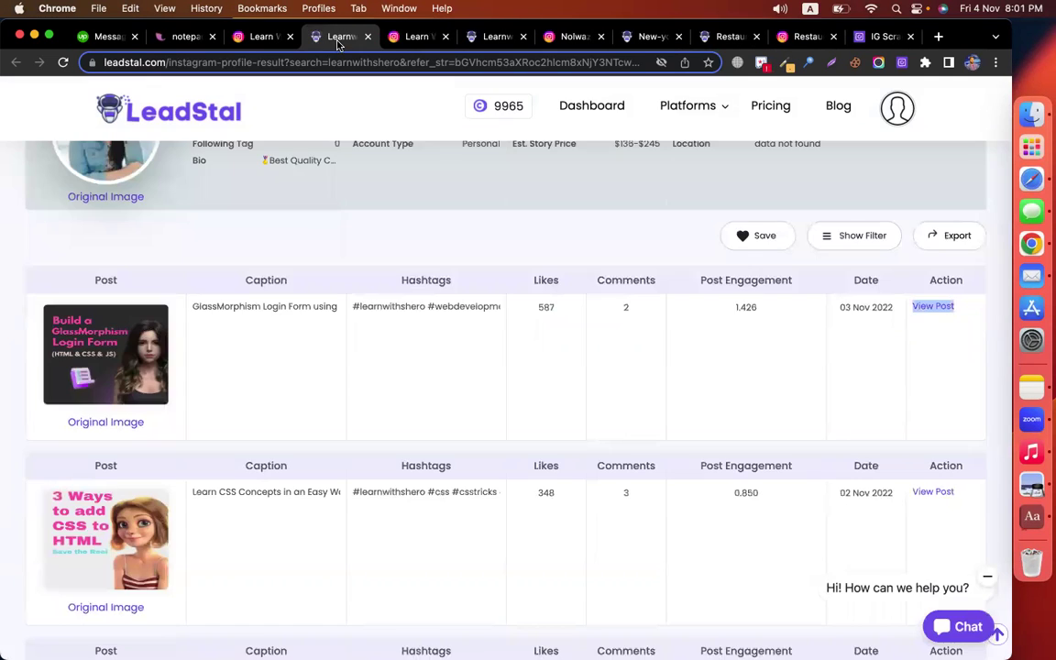
# - Examine the profile summary's name, username, followers, following, posts, account visibility and email
pyautogui.scroll(5, 328, 341)
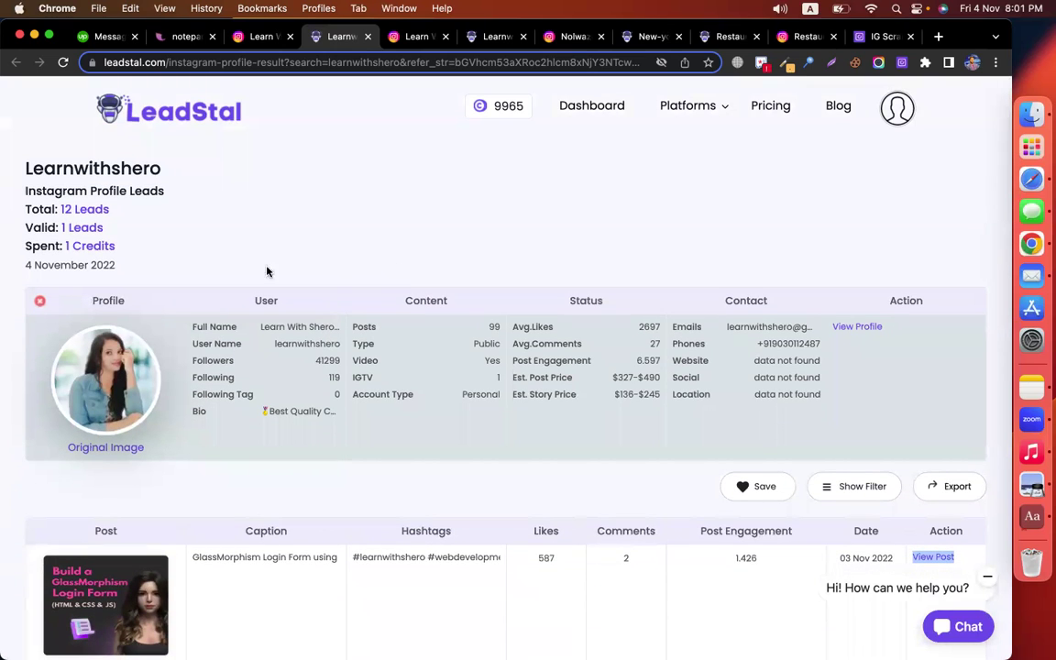
pyautogui.moveTo(261, 326); pyautogui.dragTo(304, 327)
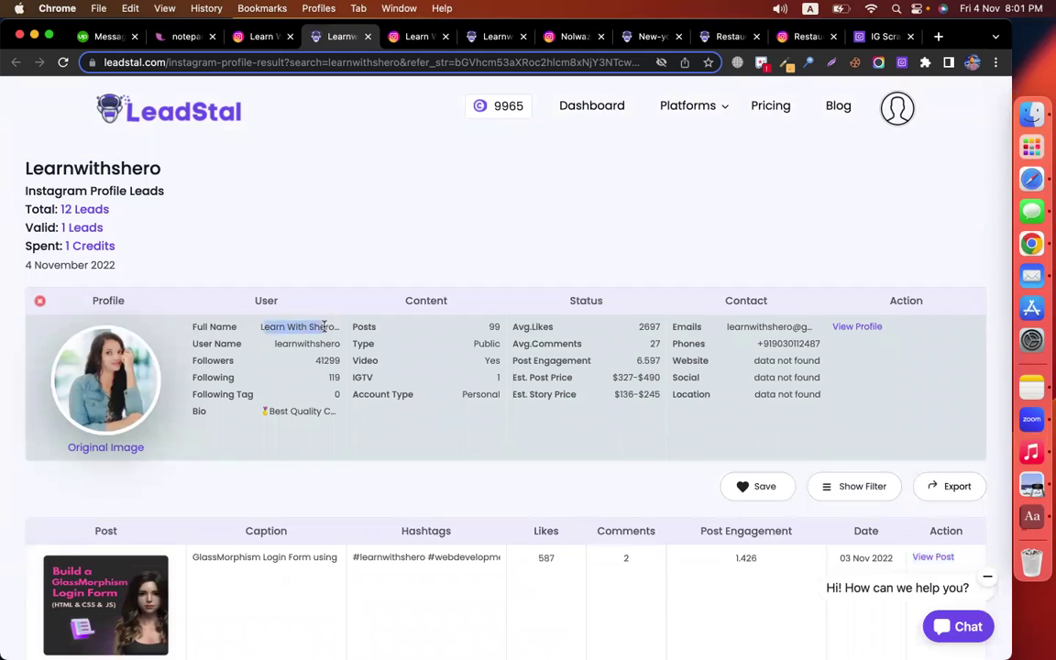
pyautogui.doubleClick(308, 344)
pyautogui.doubleClick(328, 361)
pyautogui.click(337, 377)
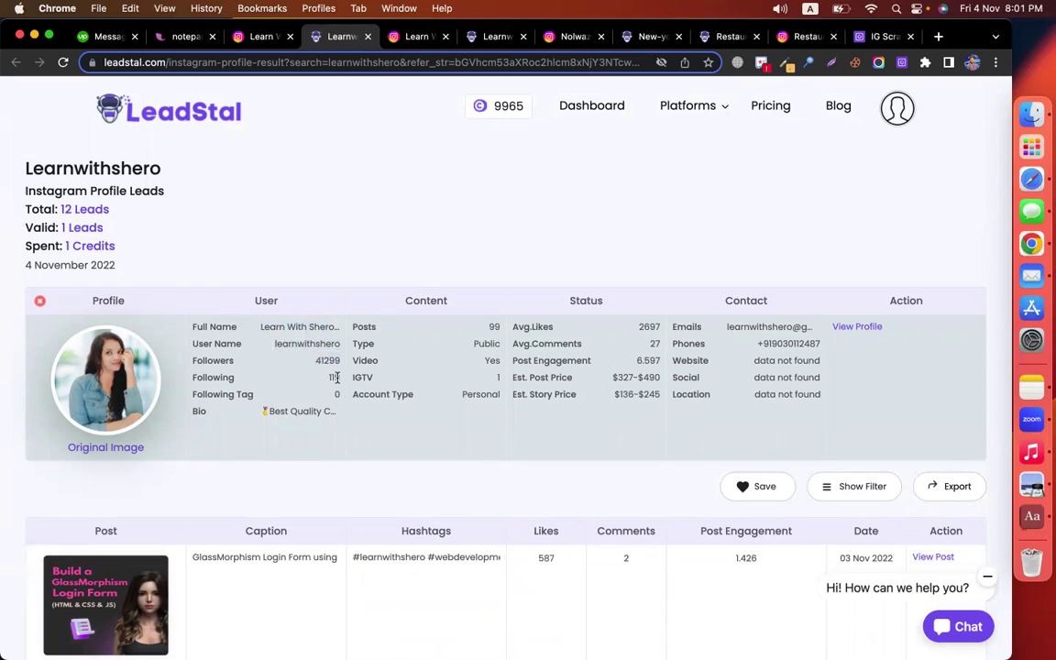
pyautogui.doubleClick(494, 326)
pyautogui.doubleClick(487, 344)
pyautogui.click(731, 327)
# - Return to the online notes and highlight the "post like and comments leads - do" line
pyautogui.click(186, 37)
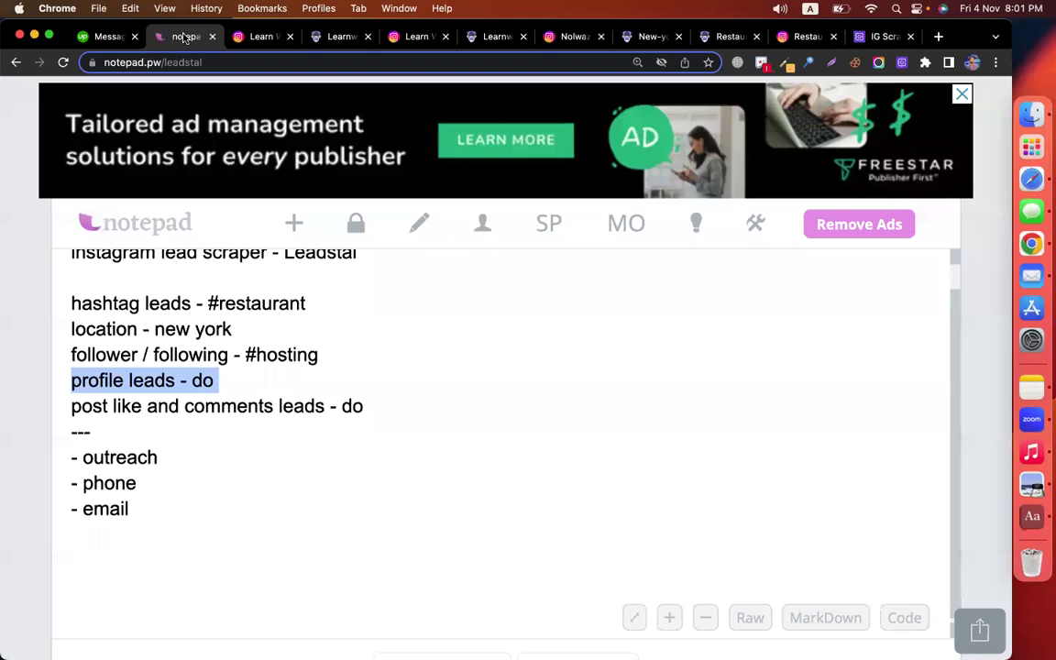
pyautogui.click(127, 407)
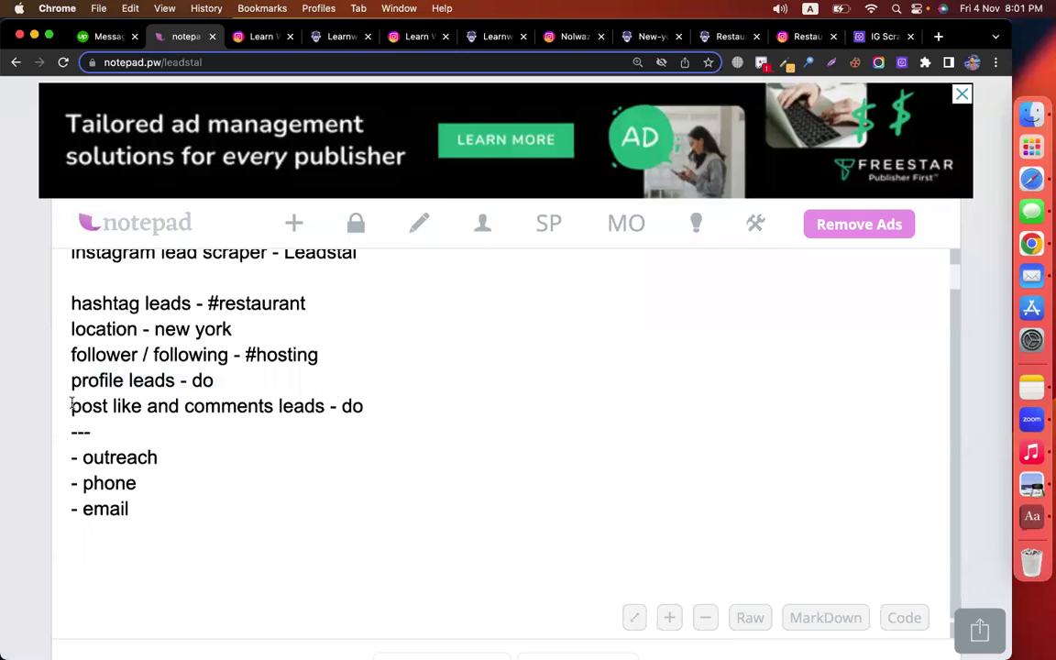
pyautogui.doubleClick(75, 406)
pyautogui.keyDown('shift'); pyautogui.click(424, 403); pyautogui.keyUp('shift')
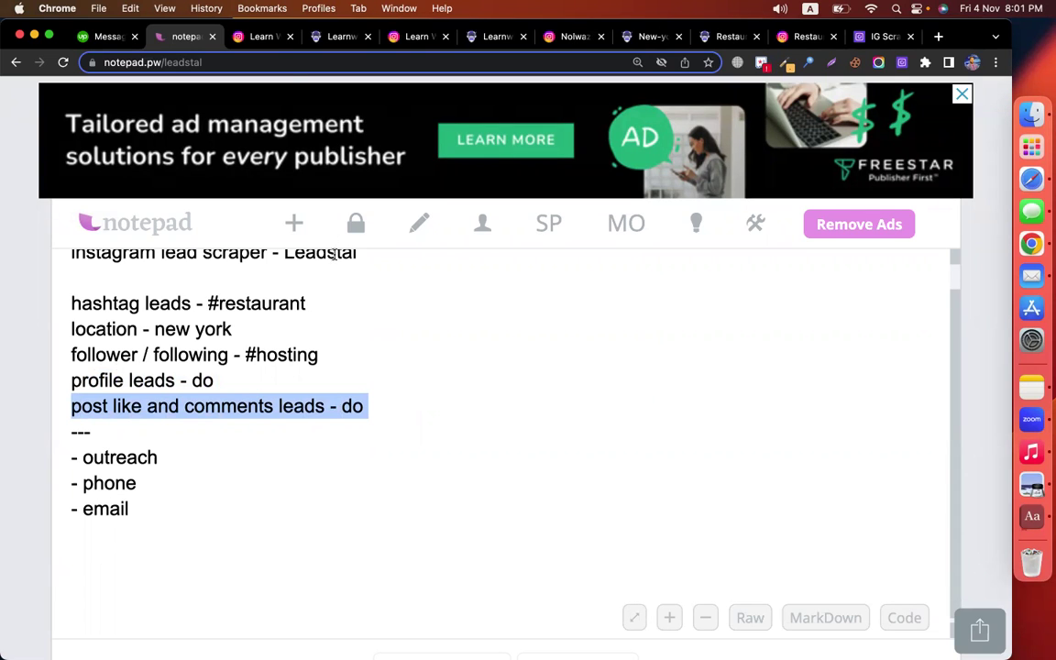
# - Open the "JavaScript RoadMap 2022 Advance" post from the author's Instagram page and highlight the start of its JavaScript description
pyautogui.click(260, 37)
pyautogui.click(647, 224)
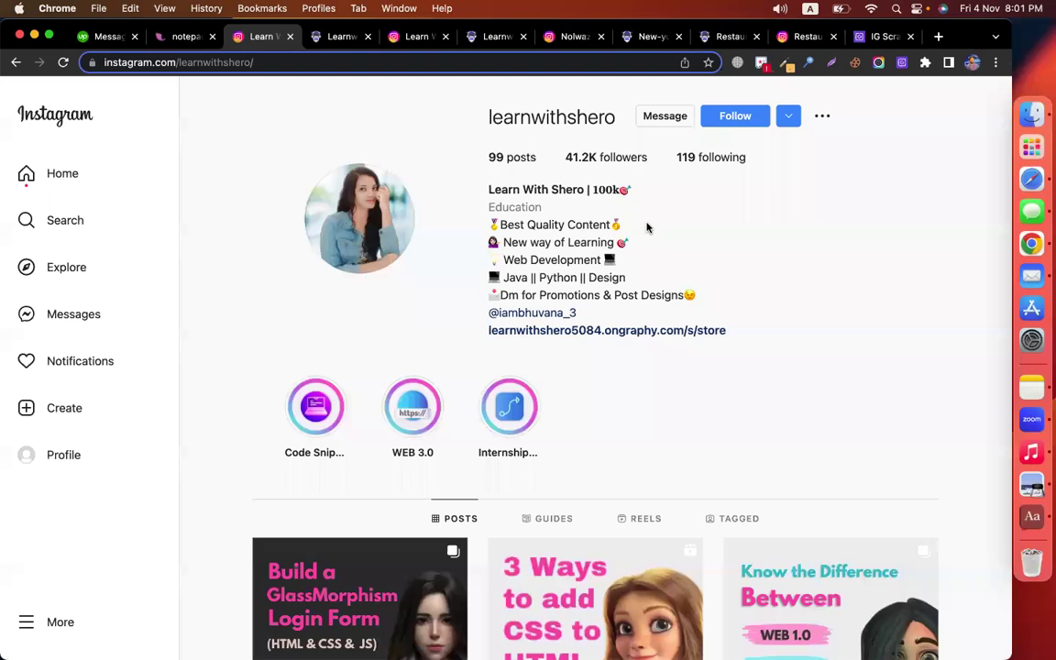
pyautogui.scroll(-2, 860, 349)
pyautogui.scroll(-5, 859, 350)
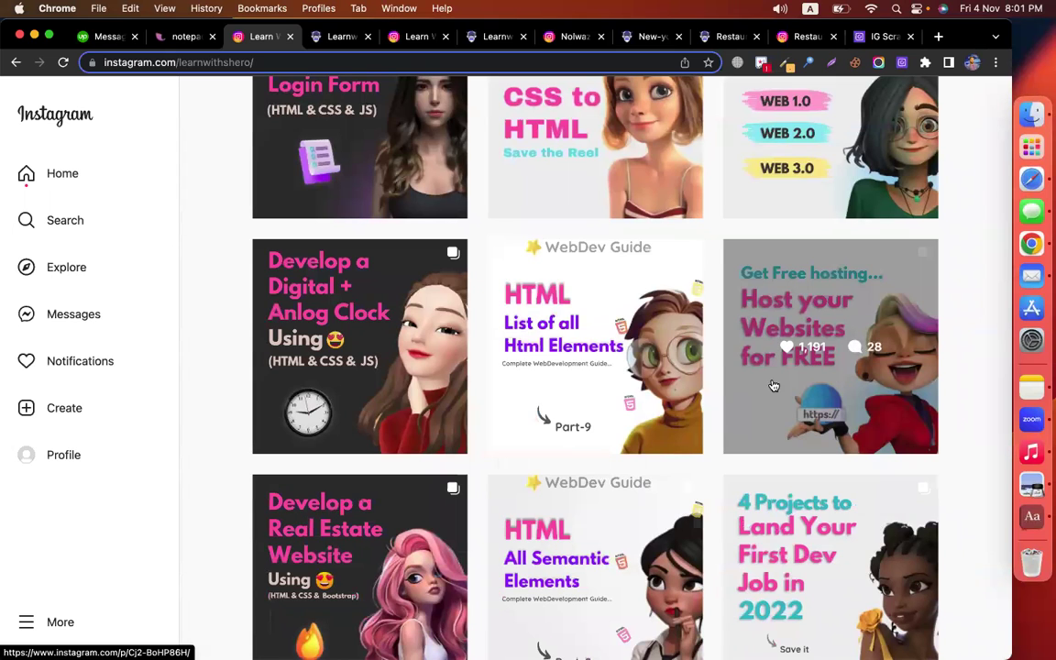
pyautogui.scroll(-3, 728, 425)
pyautogui.scroll(2, 728, 426)
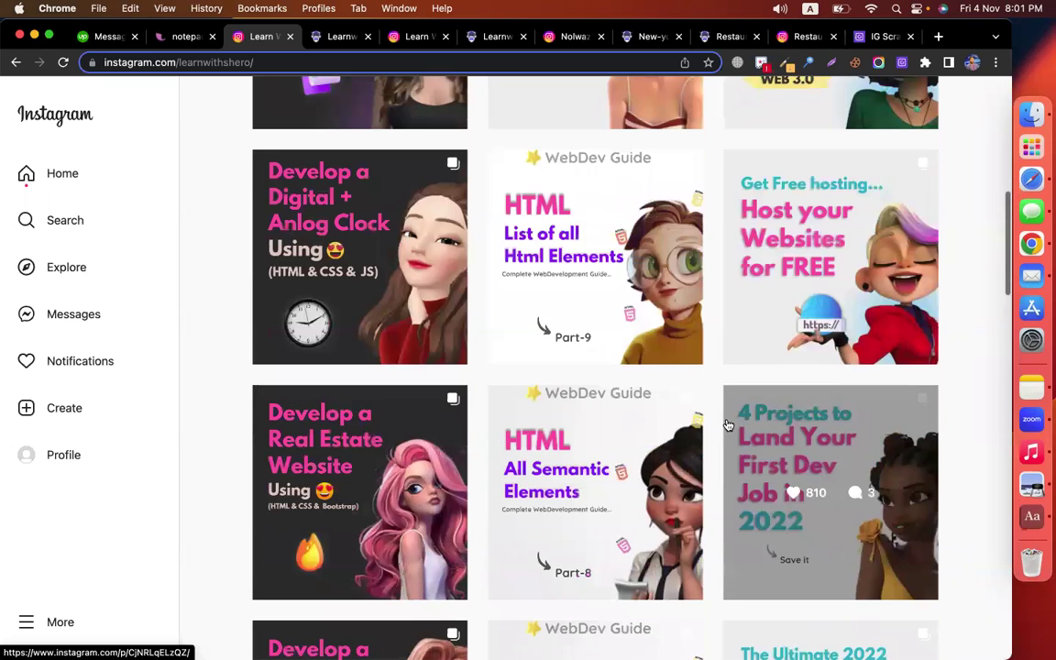
pyautogui.scroll(-6, 738, 426)
pyautogui.scroll(-2, 749, 428)
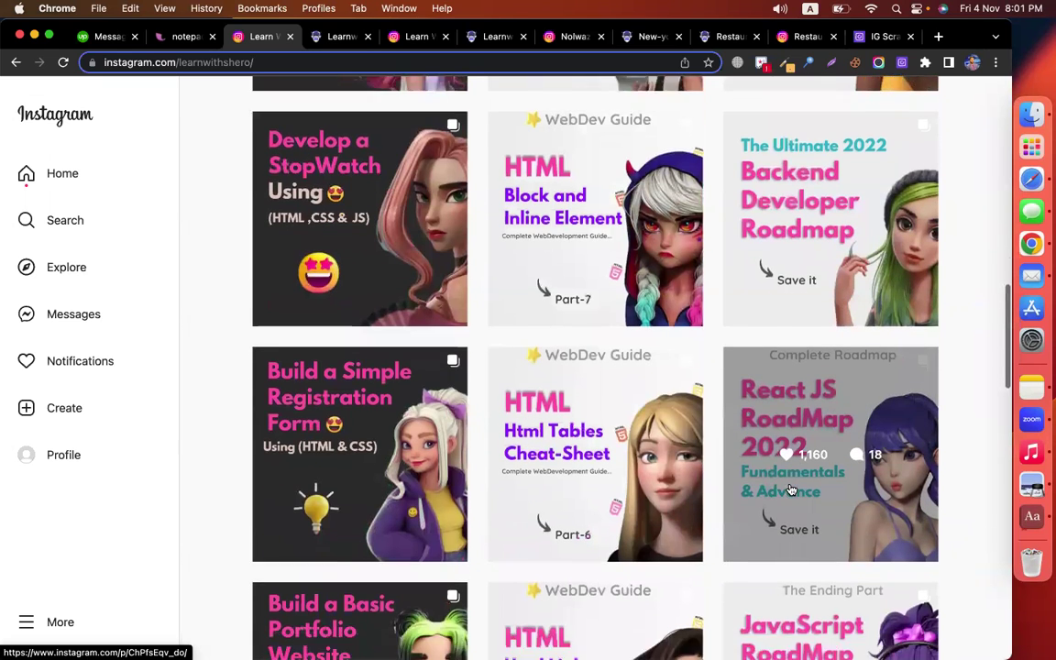
pyautogui.scroll(-3, 820, 515)
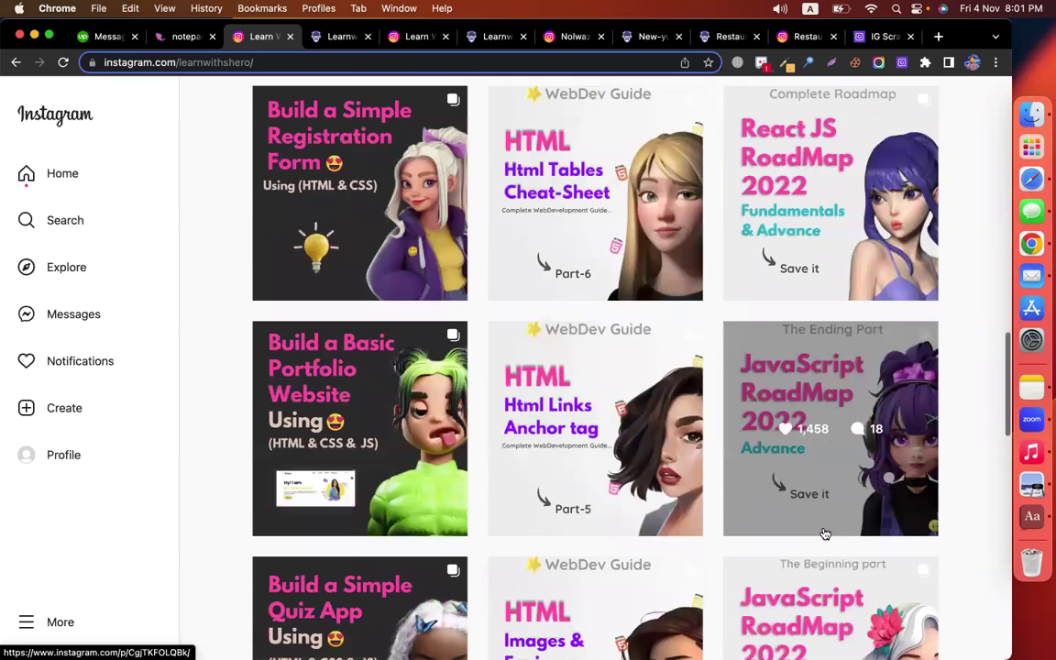
pyautogui.scroll(-1, 813, 403)
pyautogui.click(811, 393)
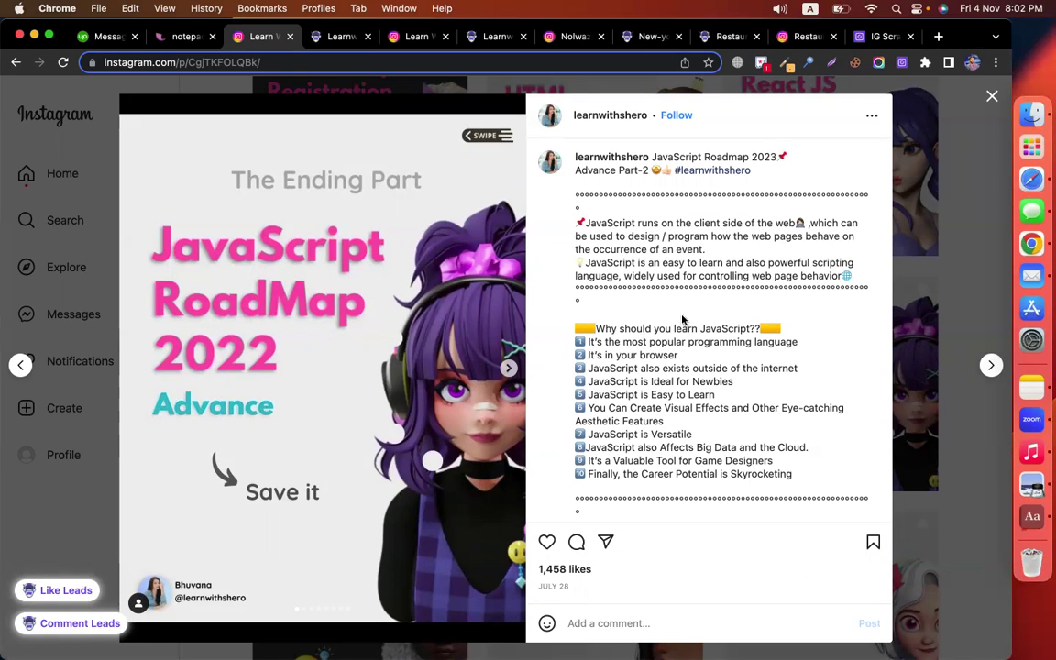
pyautogui.moveTo(595, 230); pyautogui.dragTo(663, 228)
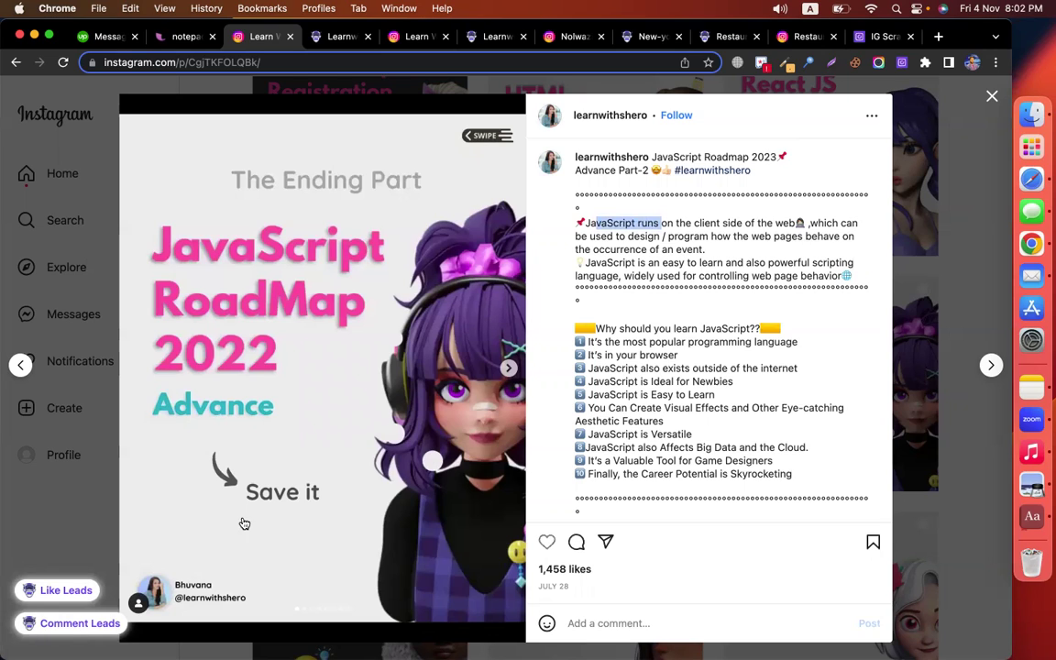
# - Collect like leads from the opened JavaScript roadmap post with LeadStal, stop the collection and view the result
pyautogui.click(79, 624)
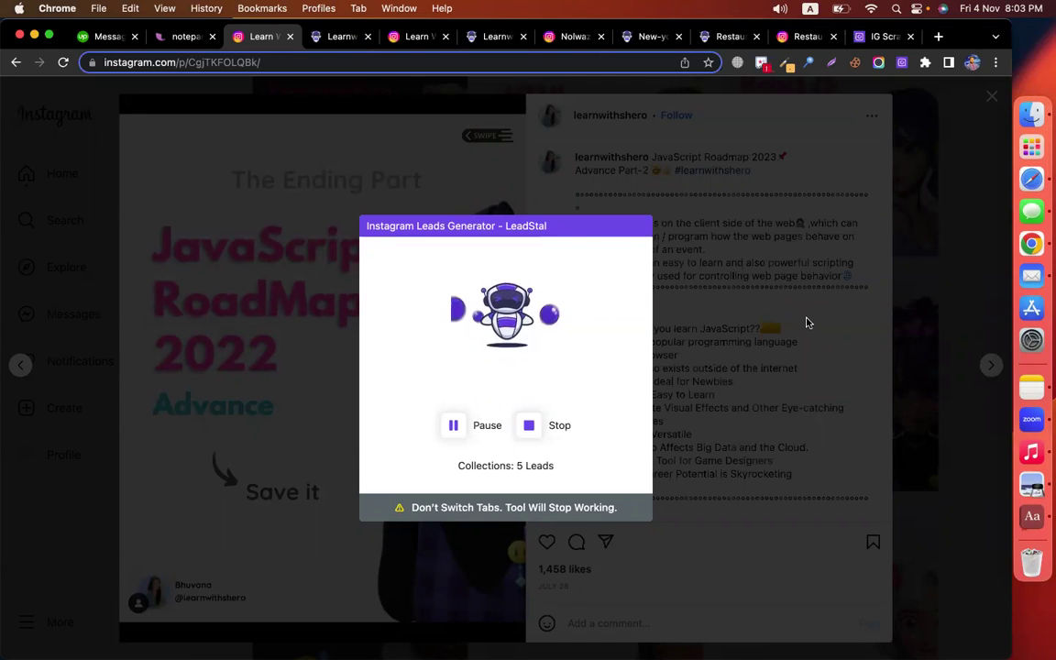
pyautogui.click(530, 425)
pyautogui.click(503, 461)
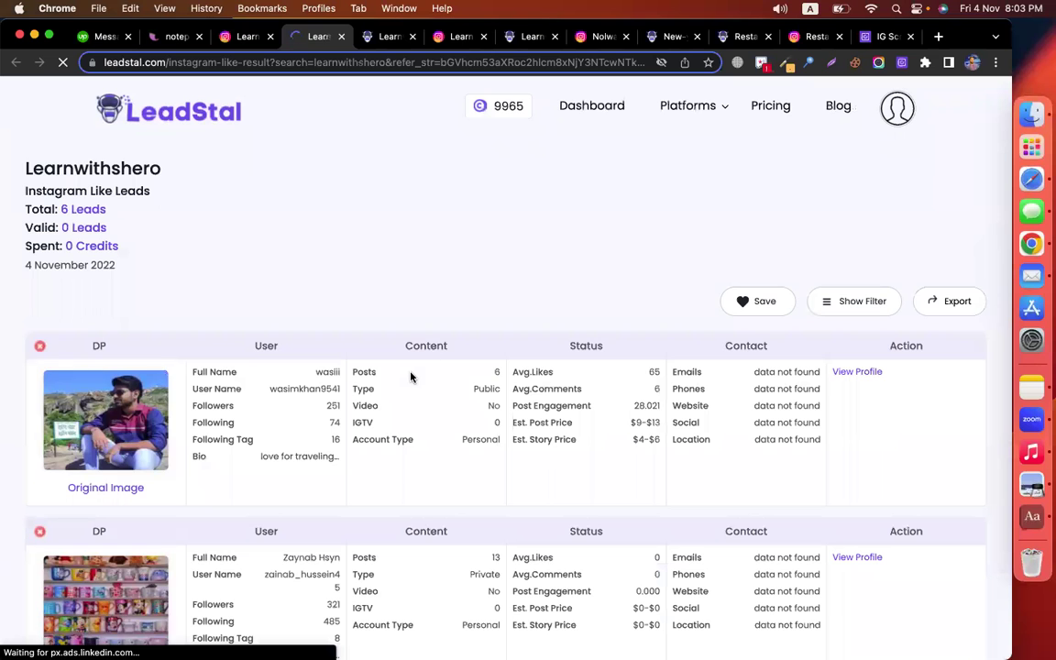
# - Look through the like leads result, checking each lead's user, content, status and contact details
pyautogui.scroll(-8, 455, 314)
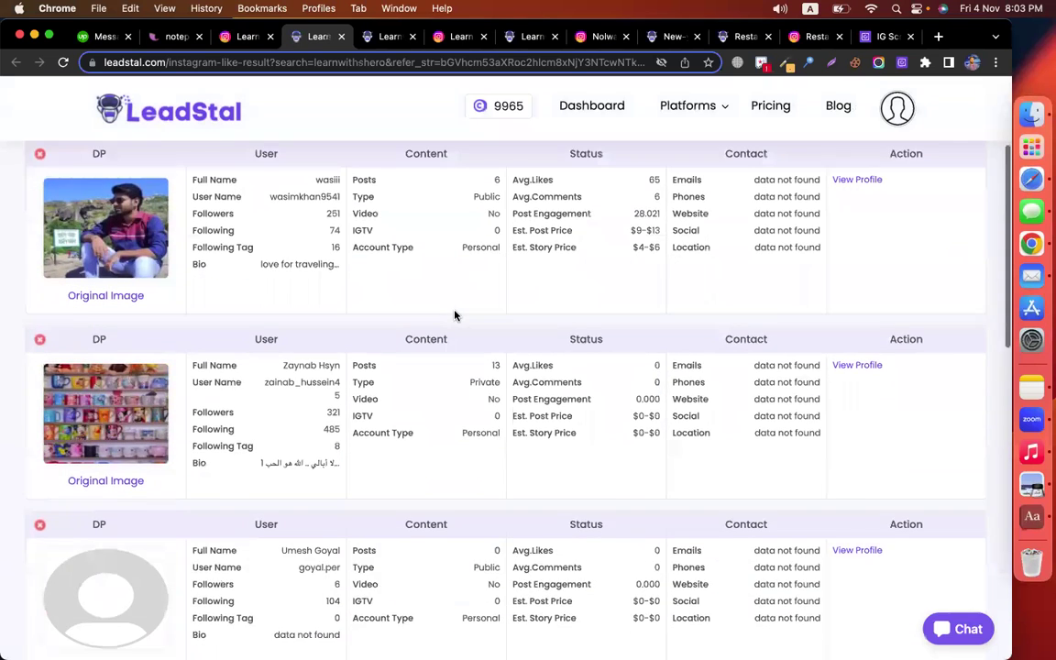
pyautogui.scroll(8, 455, 315)
pyautogui.scroll(-12, 455, 314)
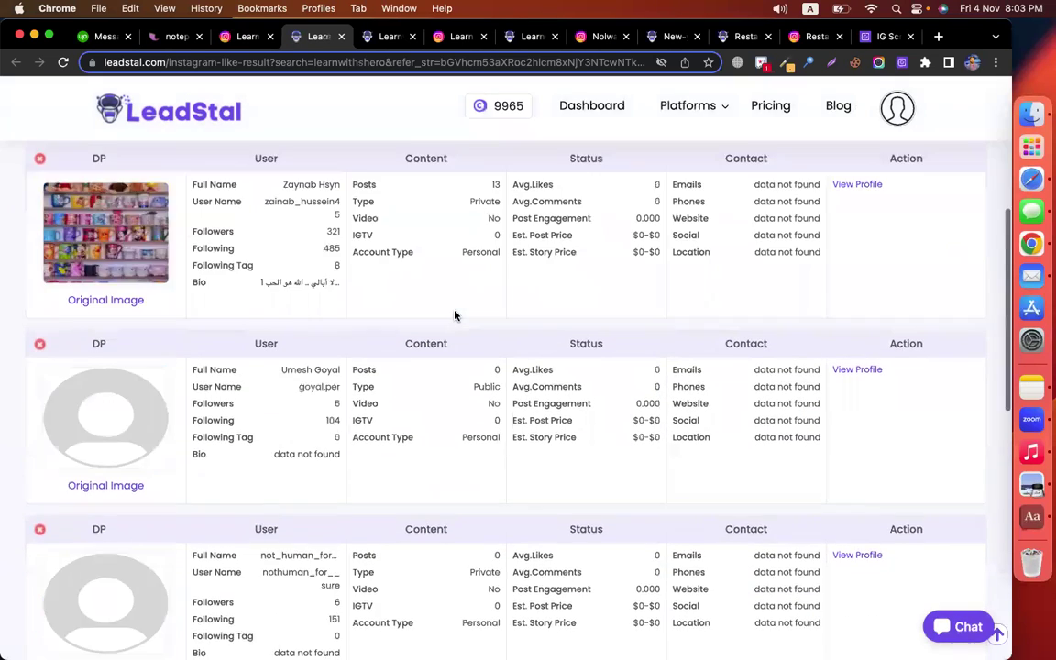
pyautogui.scroll(6, 454, 314)
pyautogui.scroll(5, 455, 315)
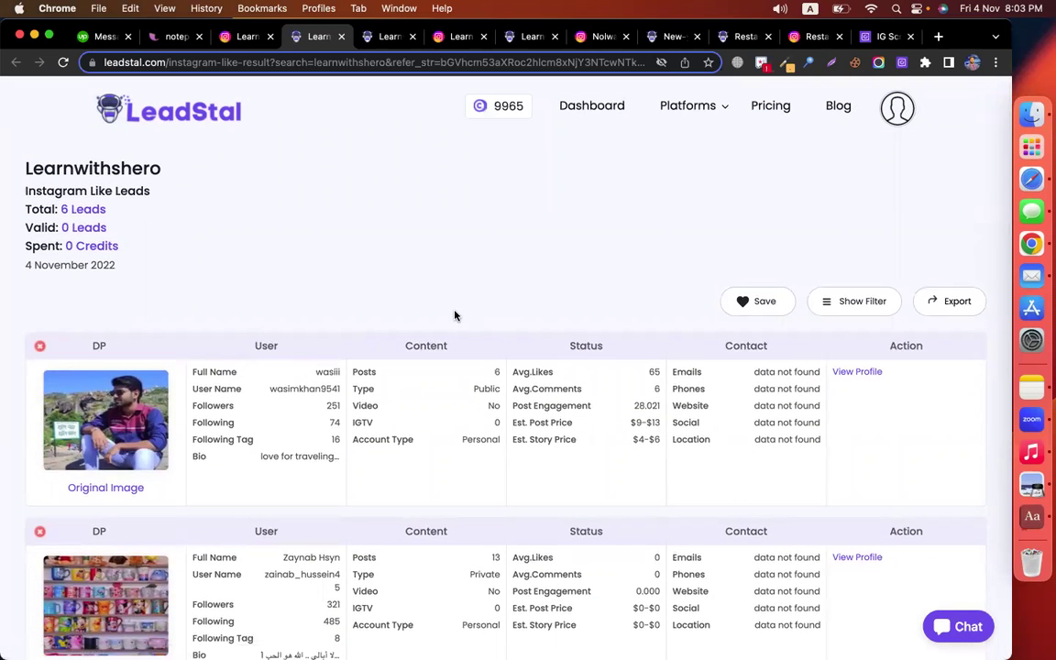
pyautogui.scroll(-5, 463, 450)
pyautogui.scroll(5, 462, 450)
# - Open the first like lead's Instagram profile in a new tab, view it and return to the like leads result
pyautogui.rightClick(856, 371)
pyautogui.click(794, 380)
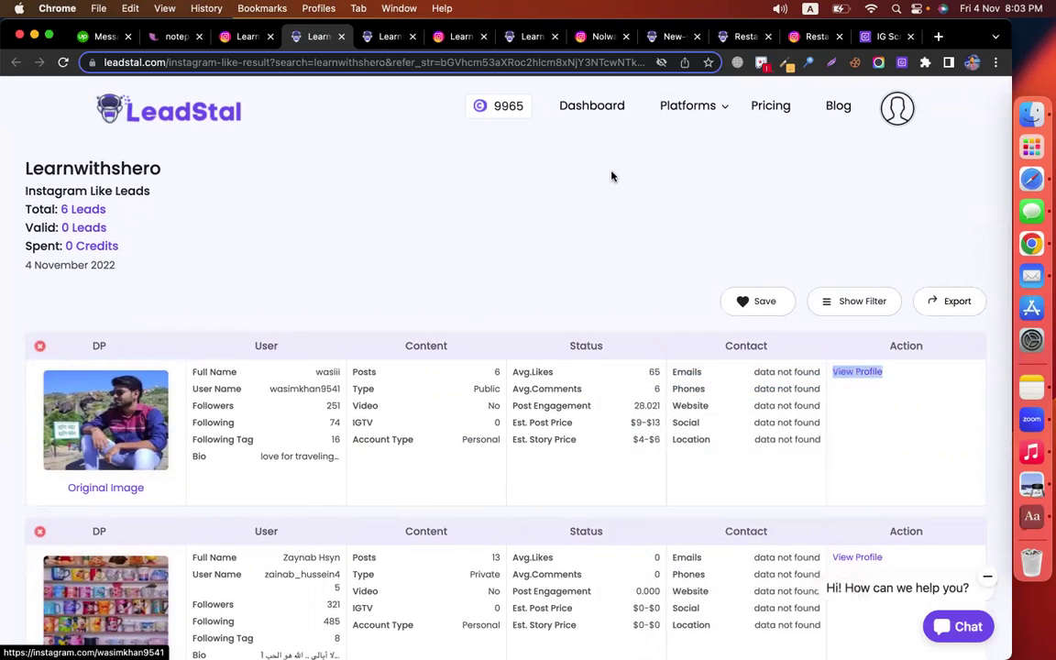
pyautogui.click(363, 41)
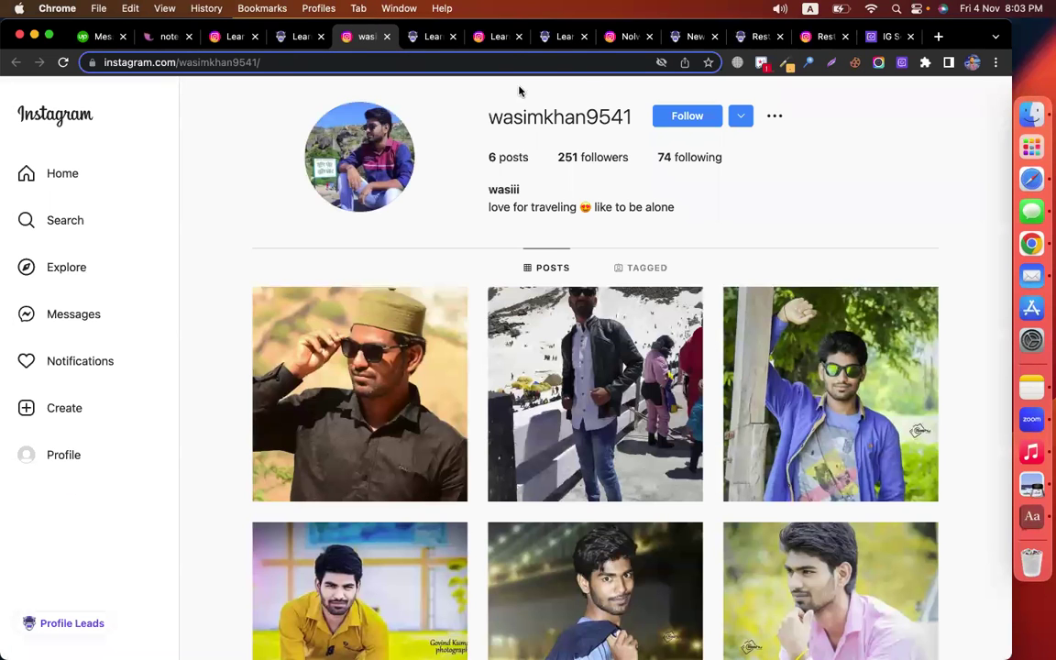
pyautogui.click(301, 37)
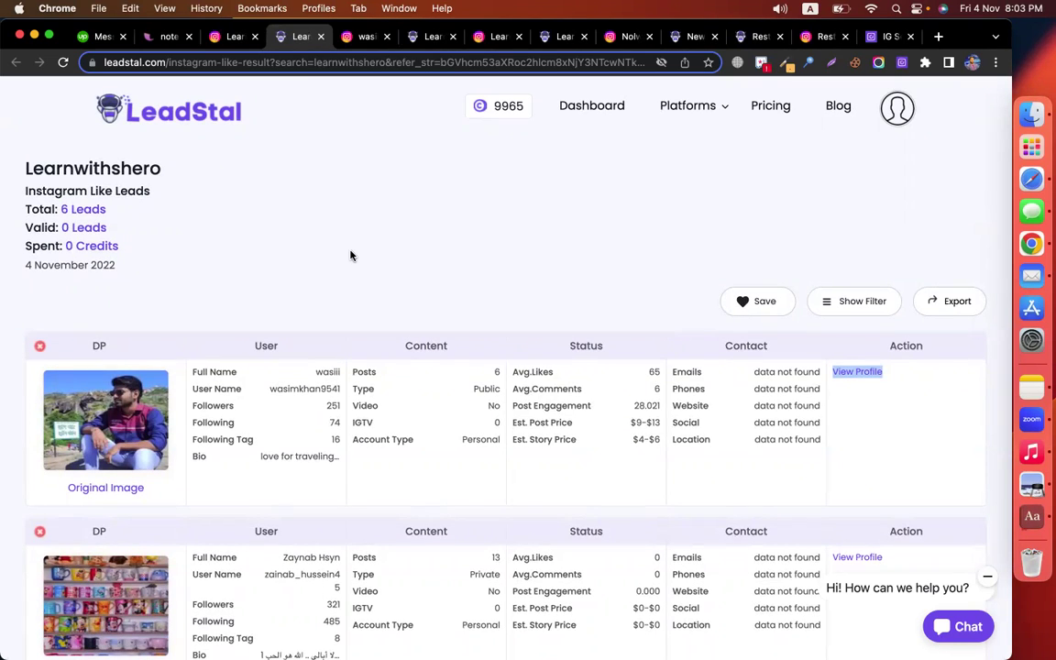
# - Return to the online notes and highlight the outreach, phone and email lines one after another
pyautogui.click(169, 37)
pyautogui.moveTo(207, 459); pyautogui.dragTo(80, 457)
pyautogui.tripleClick(128, 458)
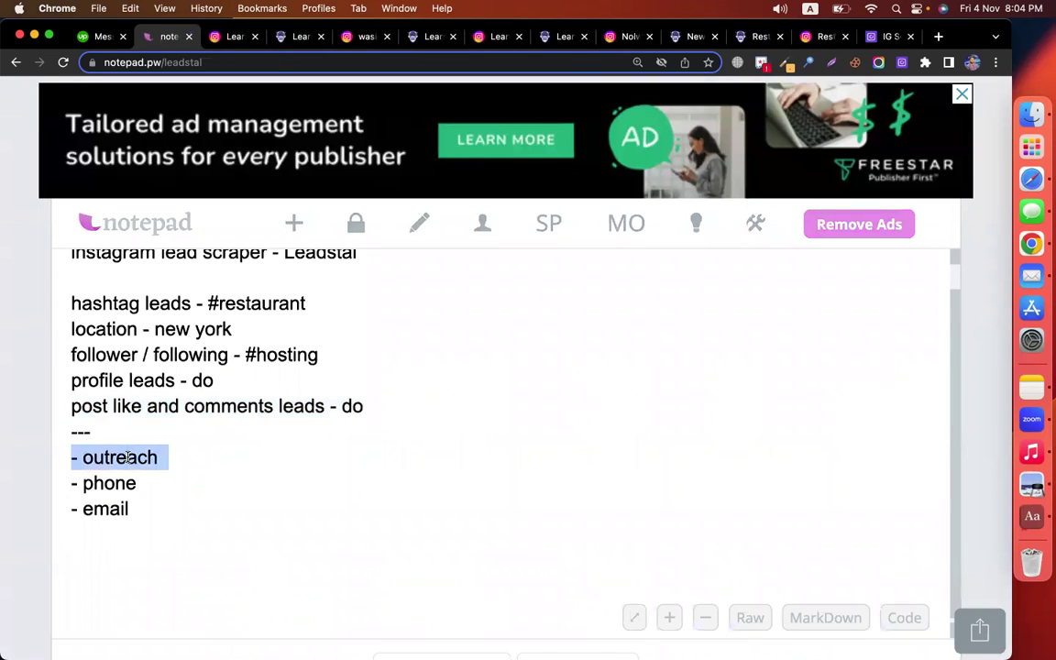
pyautogui.moveTo(138, 483); pyautogui.dragTo(66, 479)
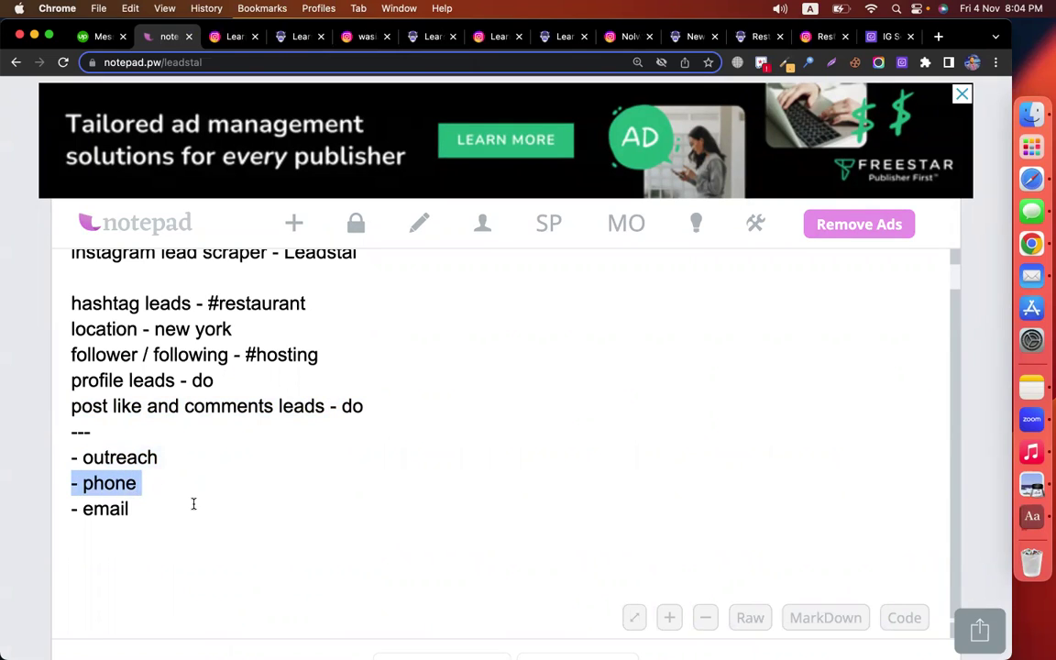
pyautogui.moveTo(133, 512); pyautogui.dragTo(57, 511)
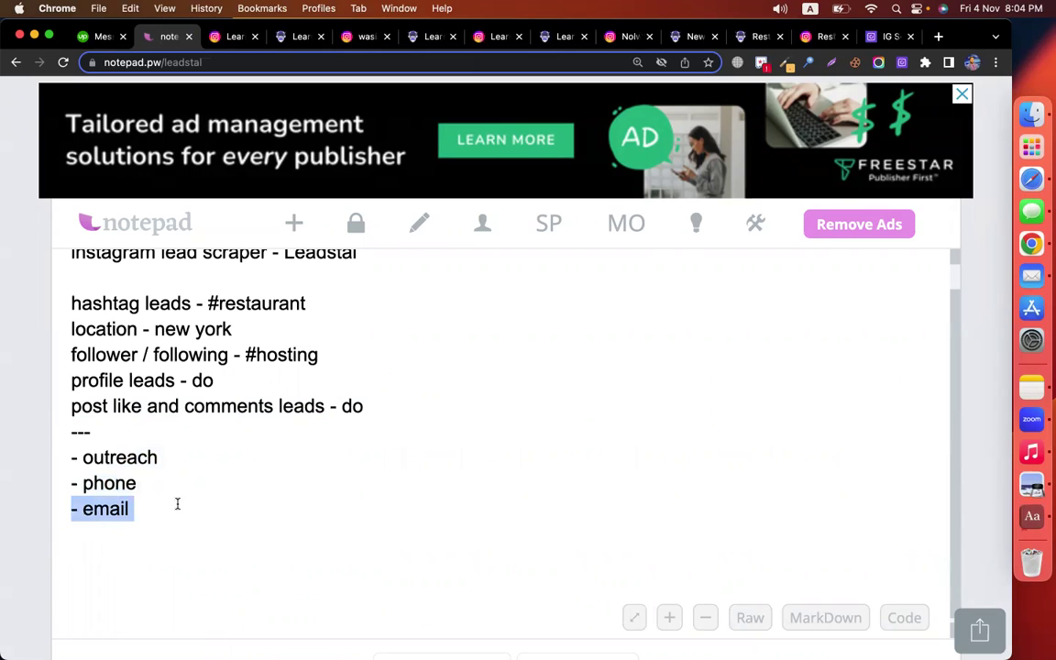